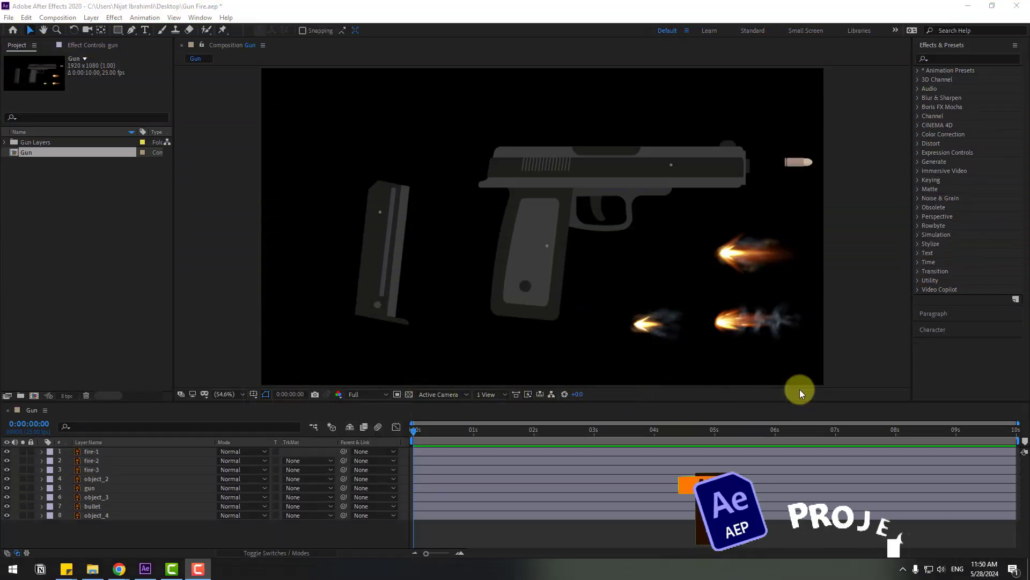
Change the gun layer's label colour to Red
{"action": "left_click", "coordinate": [85, 488]}
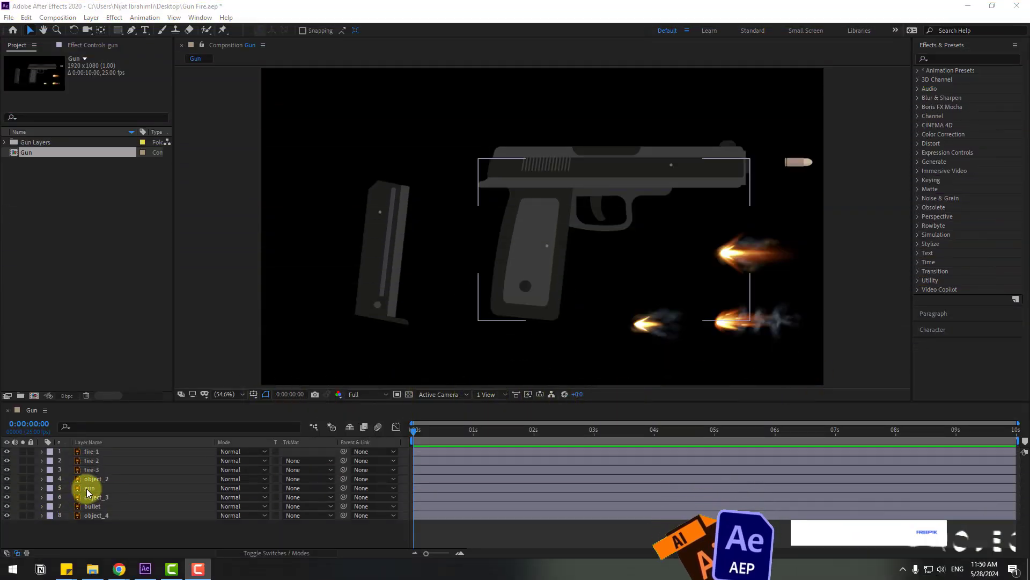
{"action": "left_click", "coordinate": [50, 488]}
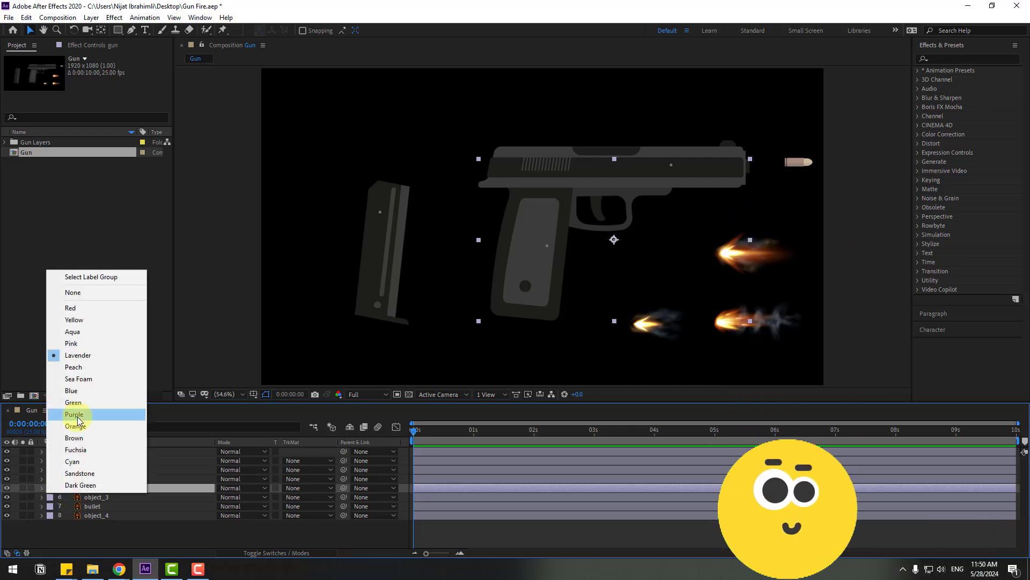
{"action": "left_click", "coordinate": [77, 310]}
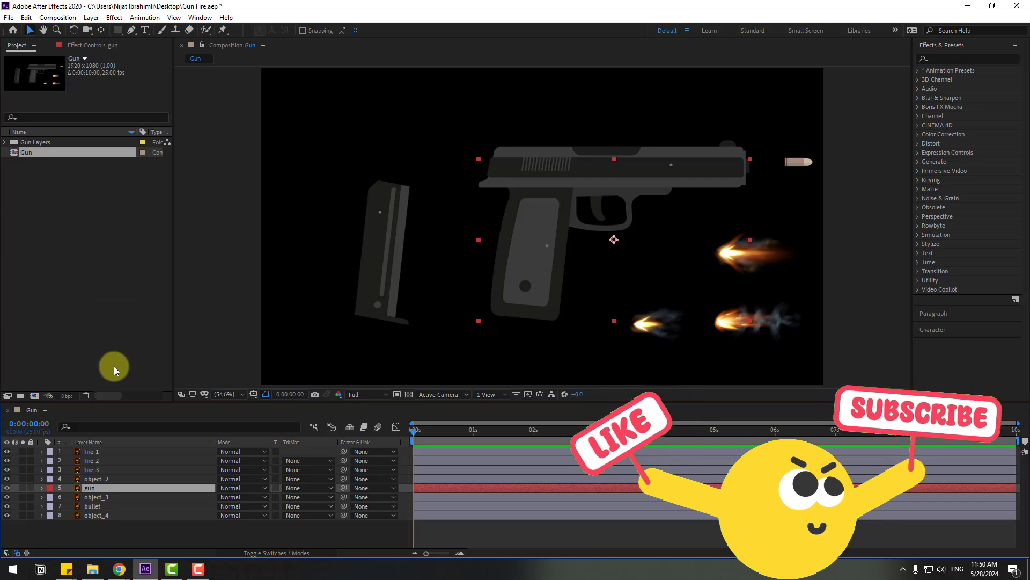
Parent the object_2, object_3, bullet, object_4 and fire-1 layers to the gun layer
{"action": "left_click", "coordinate": [102, 478]}
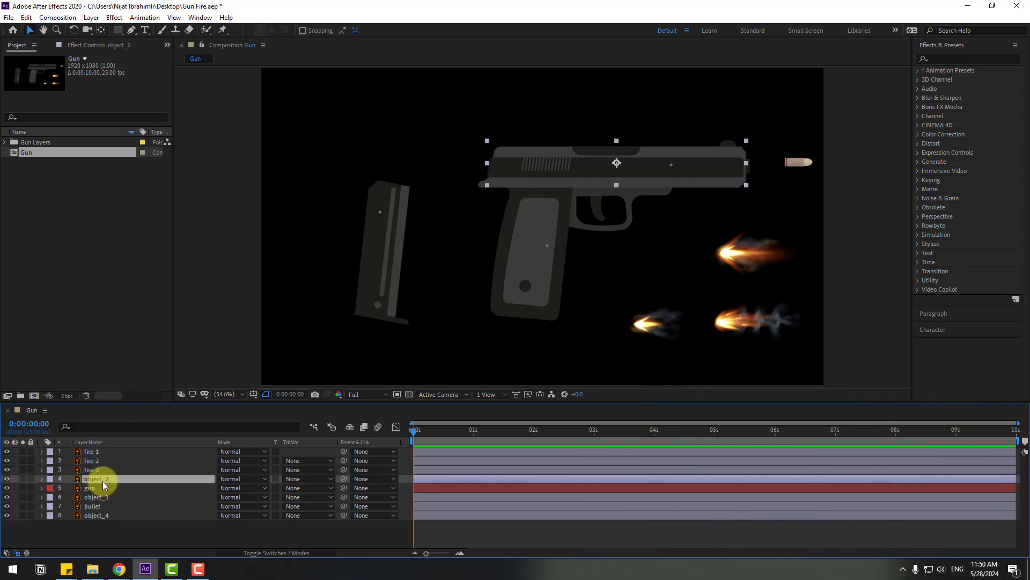
{"action": "left_click_drag", "start_coordinate": [343, 477], "coordinate": [99, 489]}
{"action": "left_click", "coordinate": [105, 498]}
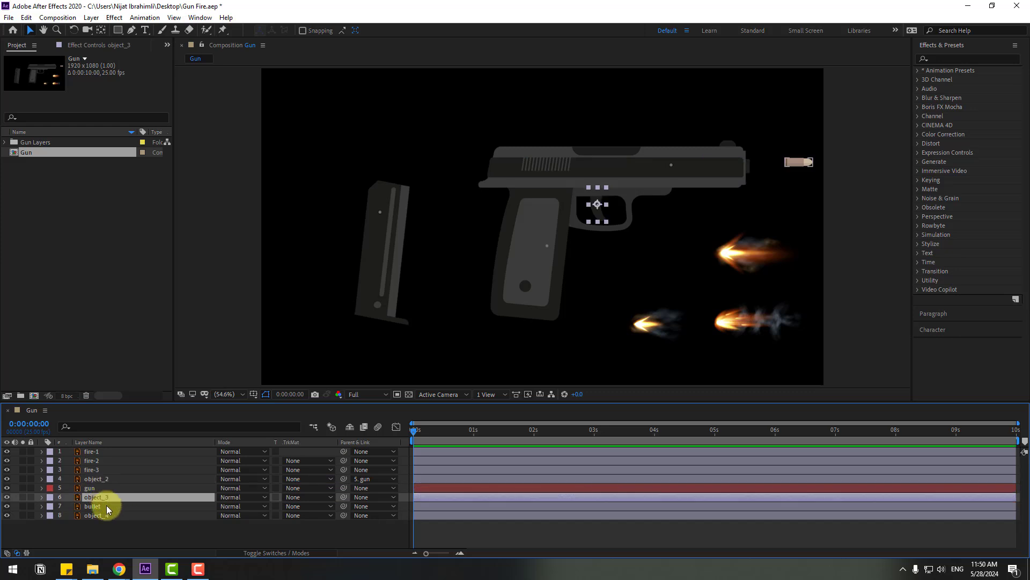
{"action": "left_click_drag", "start_coordinate": [343, 497], "coordinate": [94, 488]}
{"action": "left_click", "coordinate": [94, 507]}
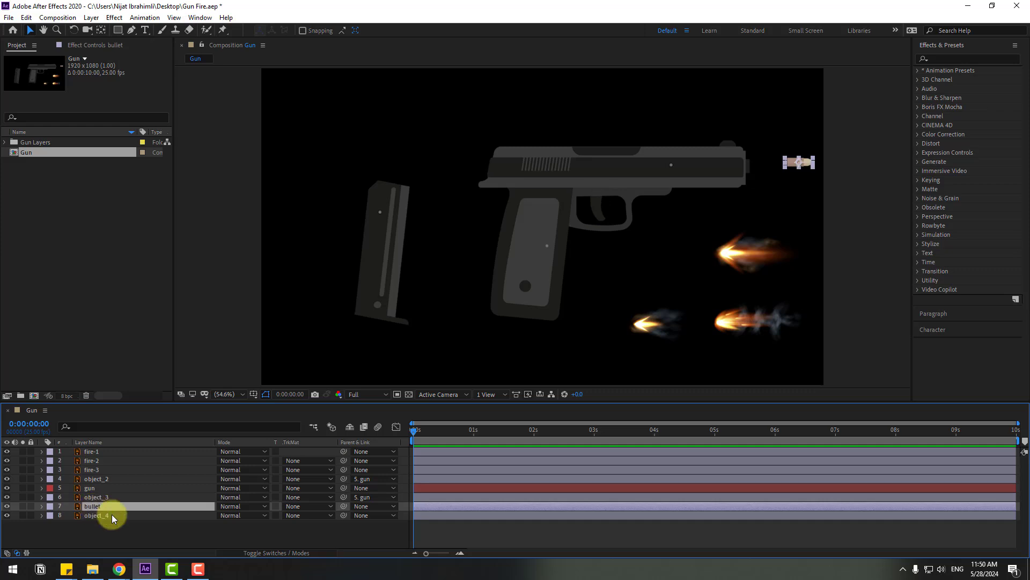
{"action": "left_click_drag", "start_coordinate": [343, 506], "coordinate": [86, 491]}
{"action": "left_click", "coordinate": [105, 516]}
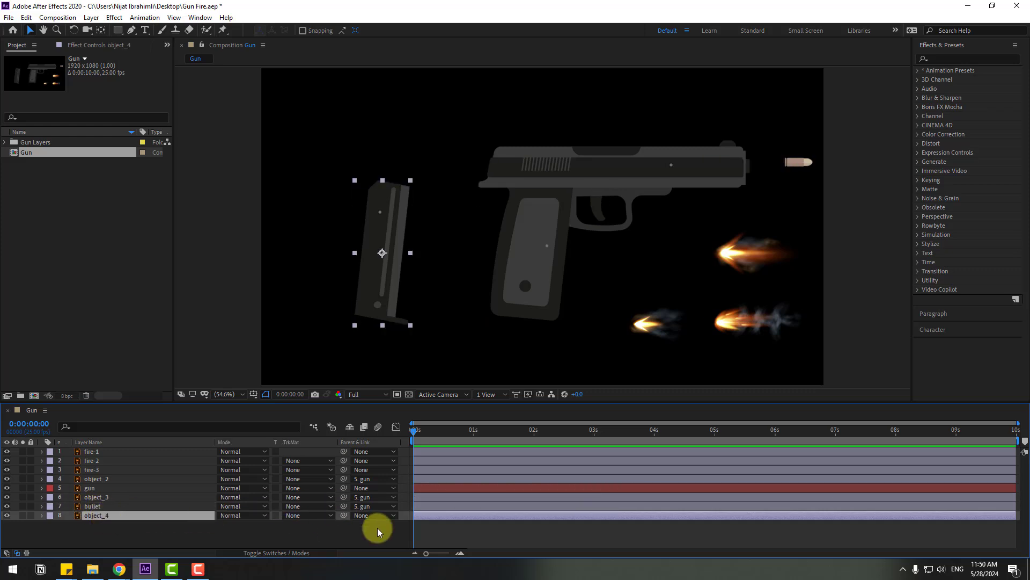
{"action": "left_click_drag", "start_coordinate": [343, 515], "coordinate": [86, 493]}
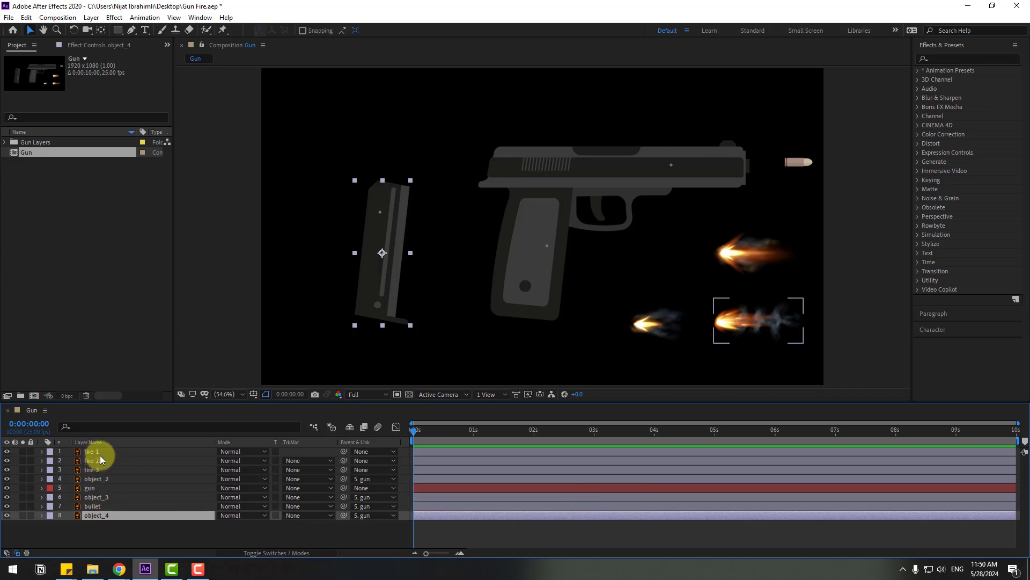
{"action": "left_click", "coordinate": [733, 321]}
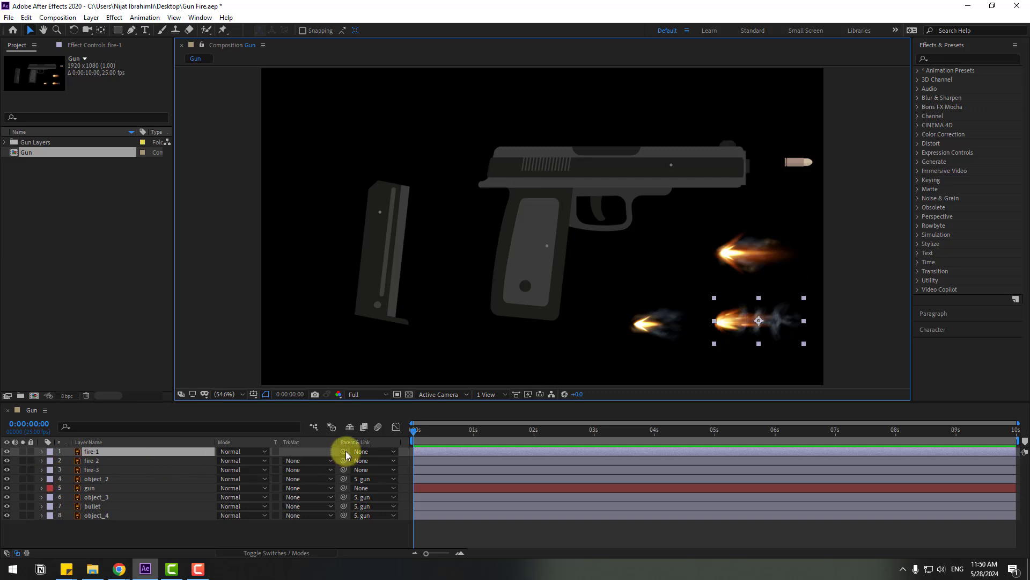
{"action": "left_click_drag", "start_coordinate": [344, 451], "coordinate": [99, 487]}
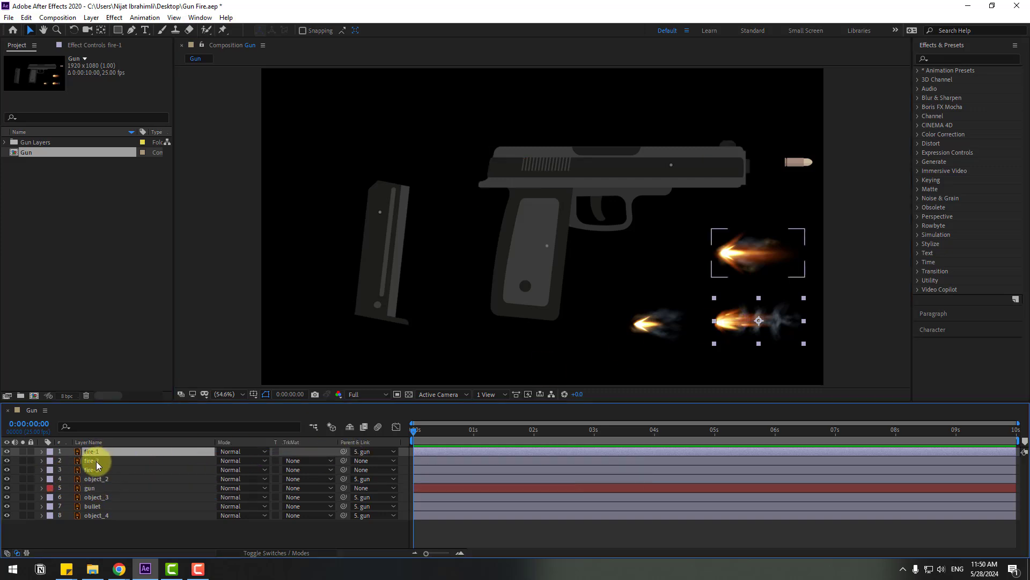
Hide the fire-2 and fire-3 layers in the composition
{"action": "left_click", "coordinate": [95, 462]}
{"action": "left_click", "coordinate": [92, 470], "text": "shift"}
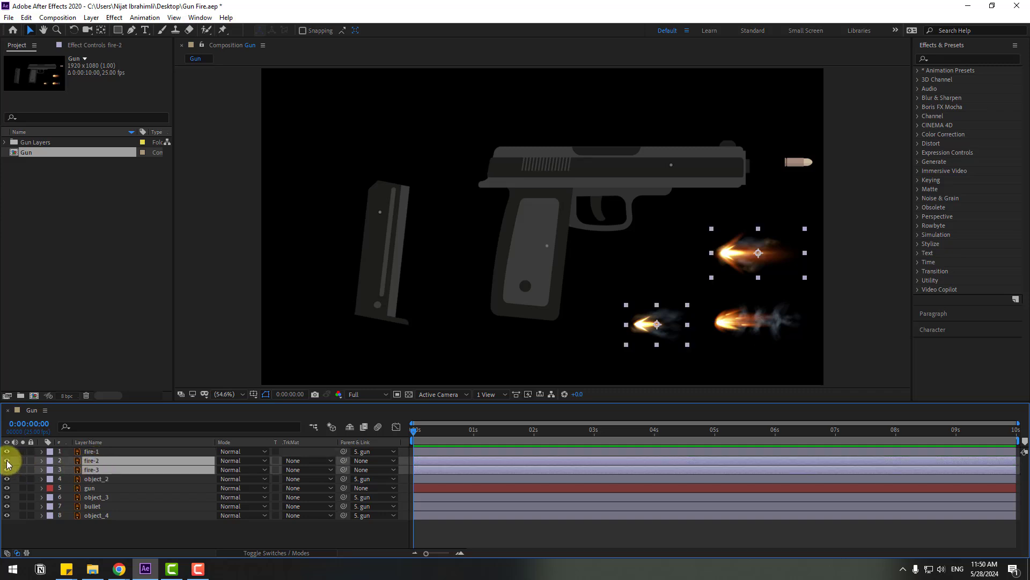
{"action": "left_click_drag", "start_coordinate": [7, 461], "coordinate": [7, 470]}
{"action": "left_click", "coordinate": [267, 534]}
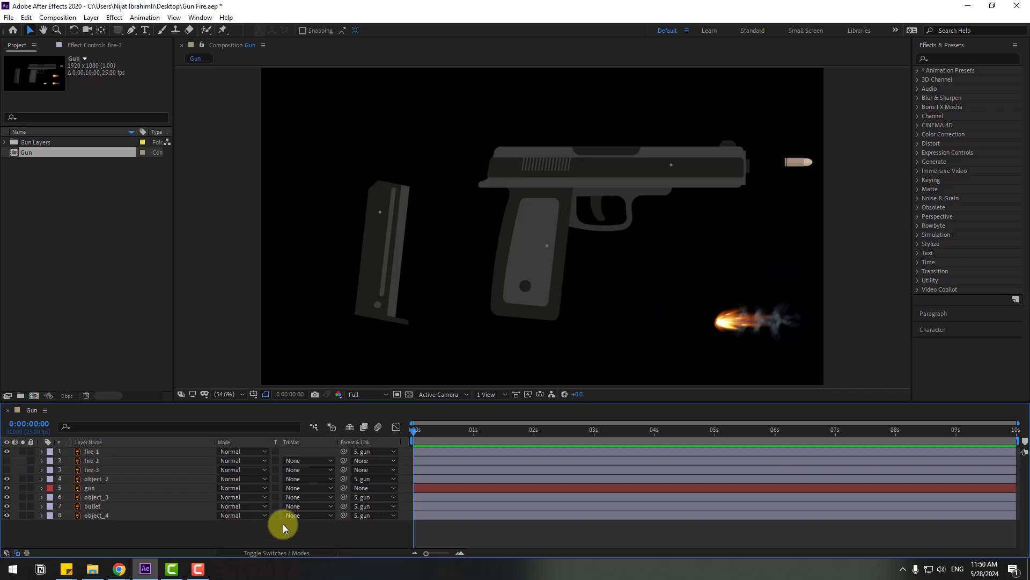
Shift the gun assembly up and to the left, and move the object_4 magazine below the frame to about 32.4, 1181.5
{"action": "left_click", "coordinate": [534, 229]}
{"action": "left_click_drag", "start_coordinate": [537, 246], "coordinate": [497, 200]}
{"action": "left_click", "coordinate": [330, 217]}
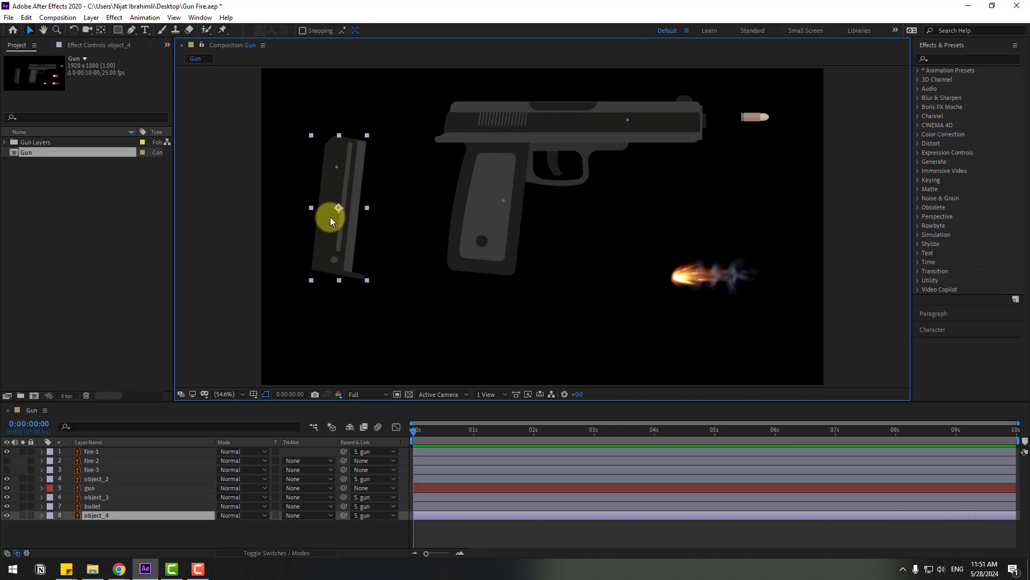
{"action": "left_click_drag", "start_coordinate": [333, 182], "coordinate": [449, 396]}
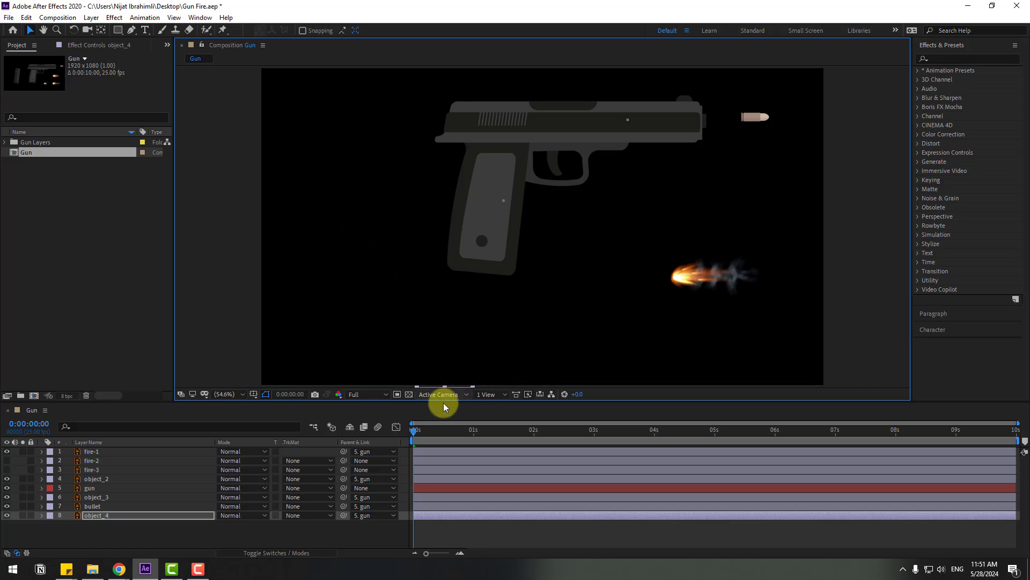
Add a Position keyframe to object_4 at 0:00:00:00 and advance the current time to 0:00:00:10
{"action": "key", "text": "p"}
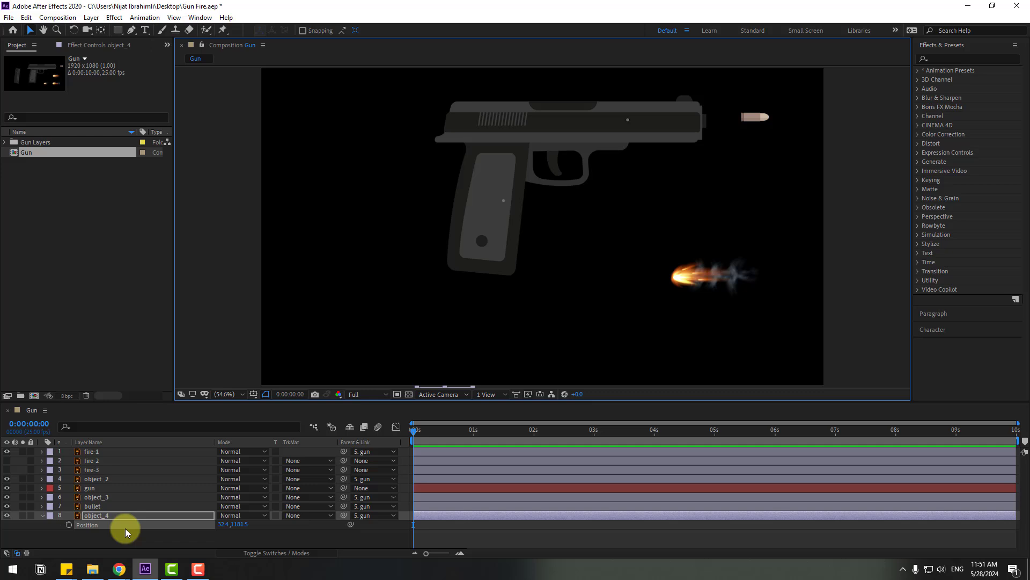
{"action": "left_click", "coordinate": [70, 525]}
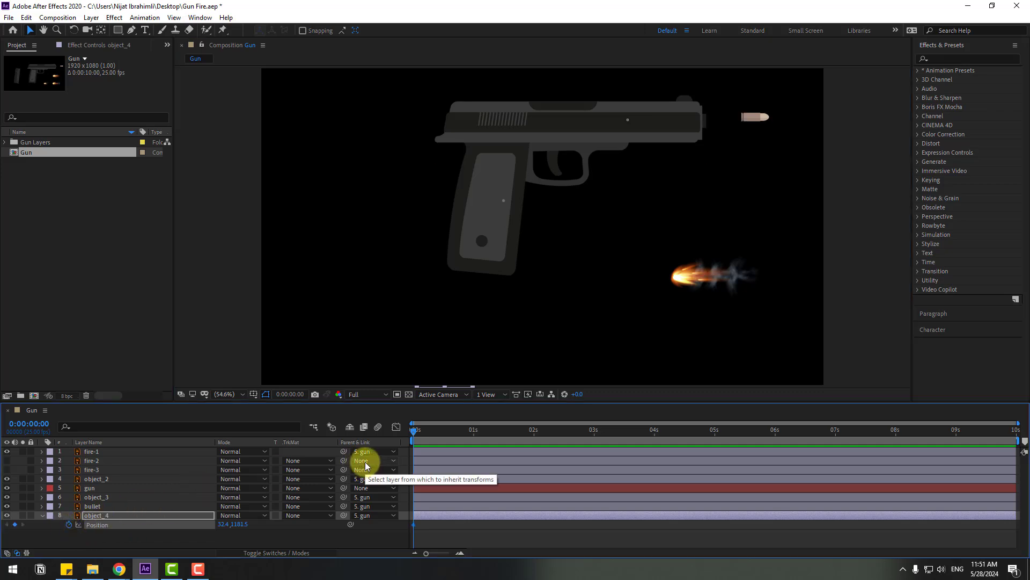
{"action": "key", "text": "shift+Page_Down"}
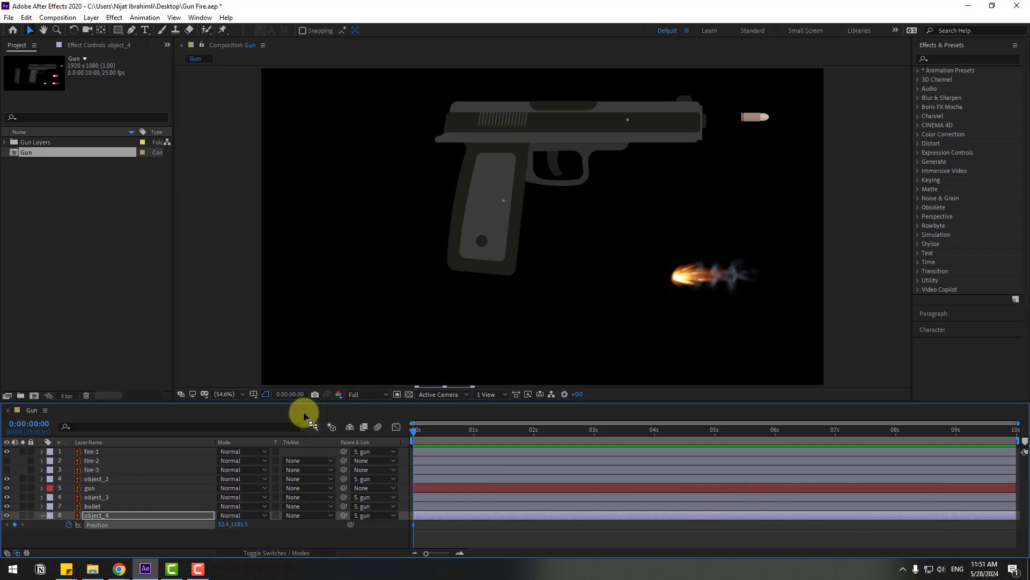
{"action": "left_click", "coordinate": [290, 395]}
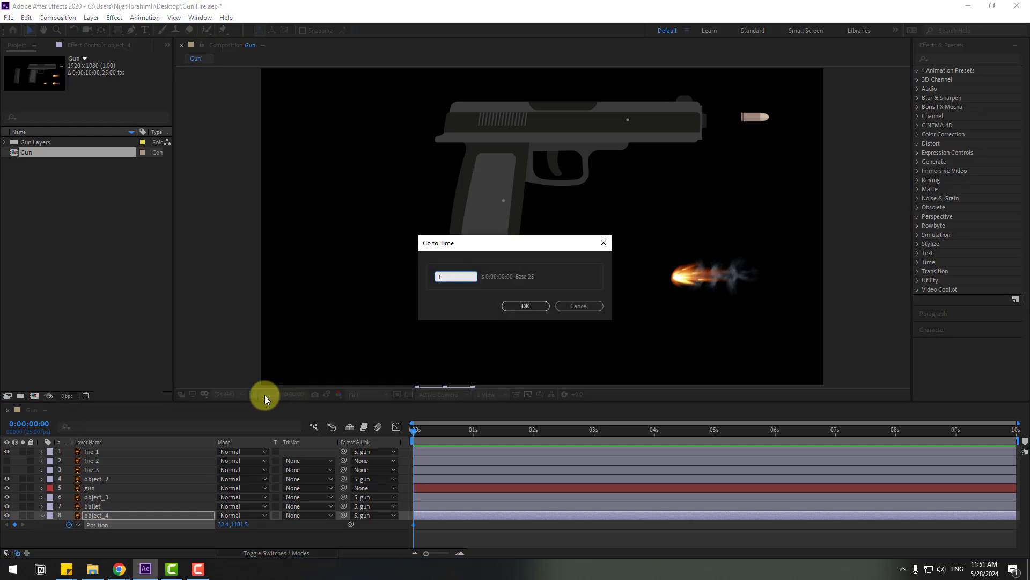
{"action": "left_click", "coordinate": [526, 305]}
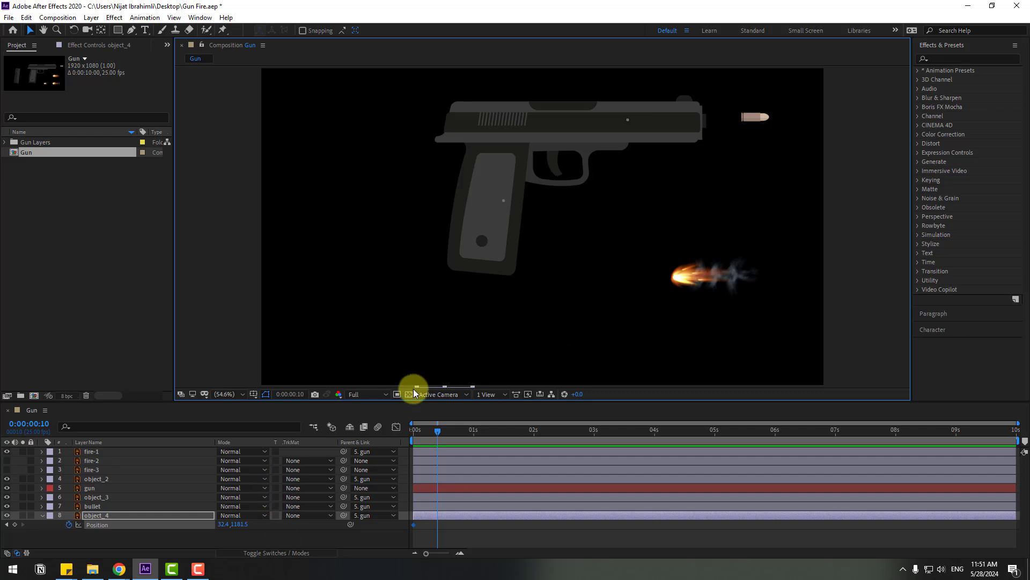
At 0:00:00:10, slide the magazine up into the gun grip to about 165.4, 328.5, fine-tuning its fit at the base
{"action": "scroll", "coordinate": [414, 394], "scroll_direction": "down", "scroll_amount": 2}
{"action": "left_click_drag", "start_coordinate": [430, 381], "coordinate": [467, 229]}
{"action": "left_click_drag", "start_coordinate": [477, 283], "coordinate": [481, 248]}
{"action": "scroll", "coordinate": [478, 305], "scroll_direction": "up", "scroll_amount": 1}
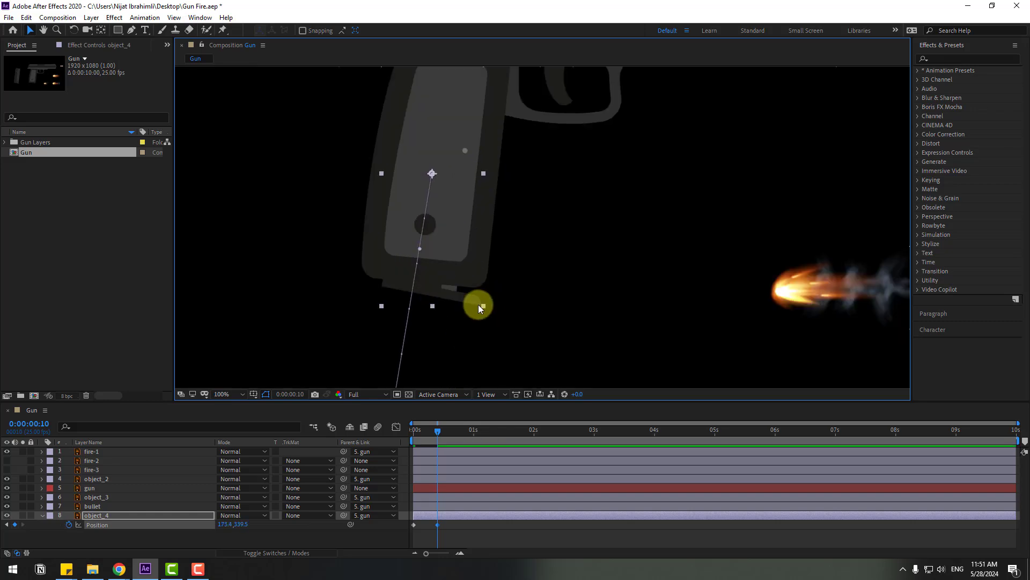
{"action": "scroll", "coordinate": [478, 305], "scroll_direction": "up", "scroll_amount": 1}
{"action": "left_click_drag", "start_coordinate": [291, 351], "coordinate": [515, 265]}
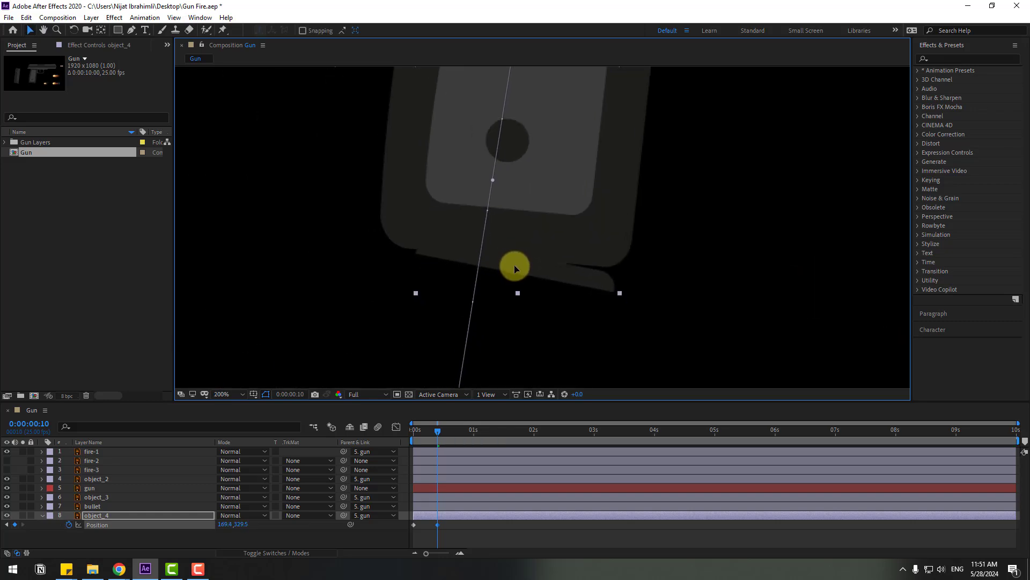
{"action": "key", "text": "Left"}
{"action": "key", "text": "Left"}
{"action": "key", "text": "Left"}
{"action": "key", "text": "Left"}
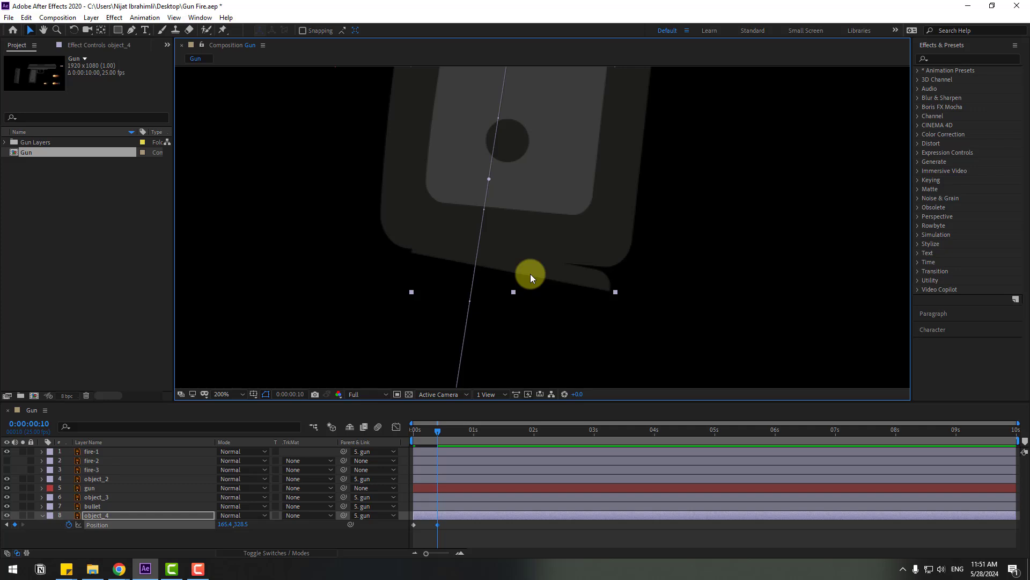
At 0:00:00:13, lower the magazine slightly to about 165.4, 334 for a small rebound
{"action": "key", "text": "Page_Down"}
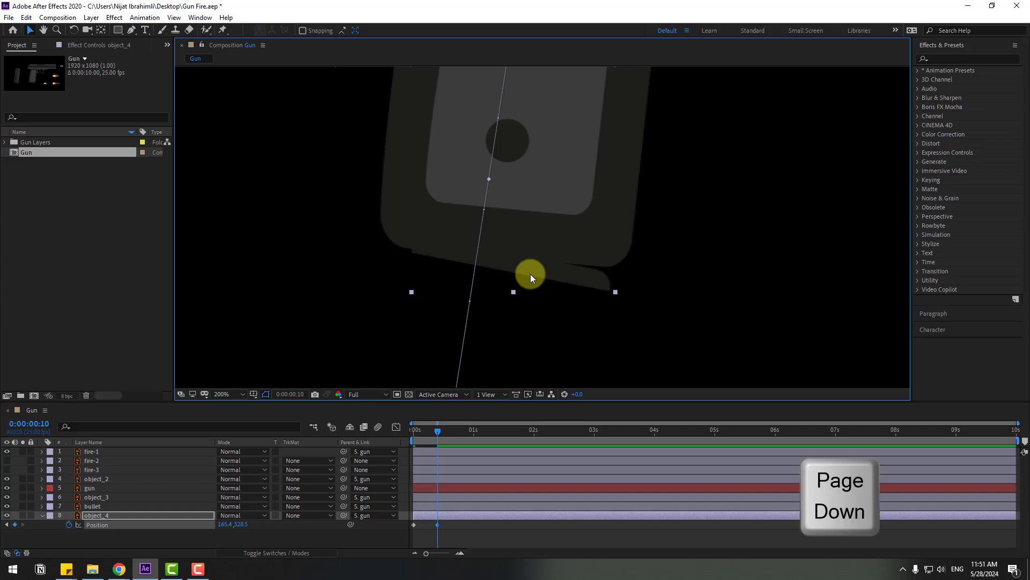
{"action": "key", "text": "Page_Down"}
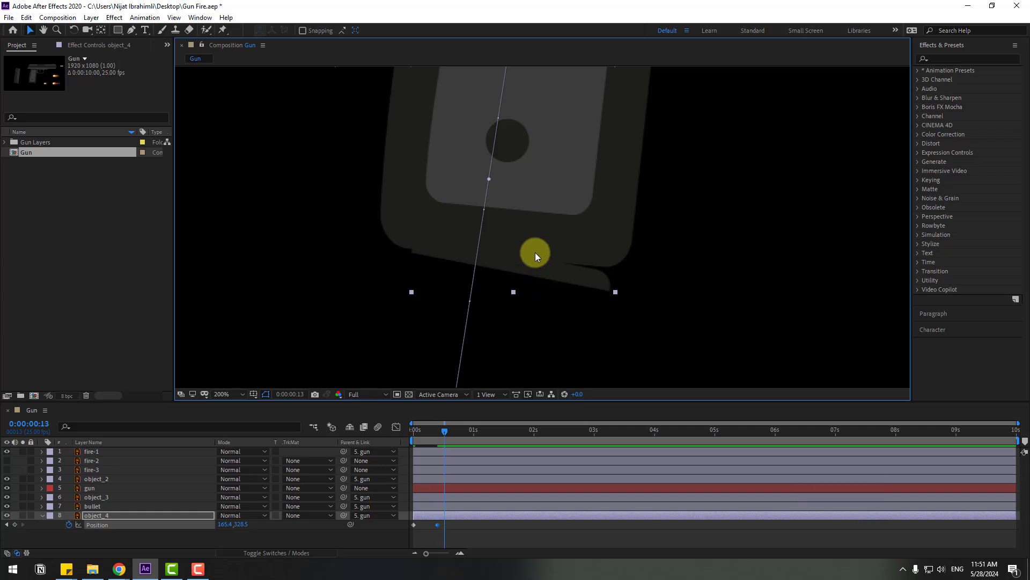
{"action": "left_click_drag", "start_coordinate": [510, 249], "coordinate": [510, 253]}
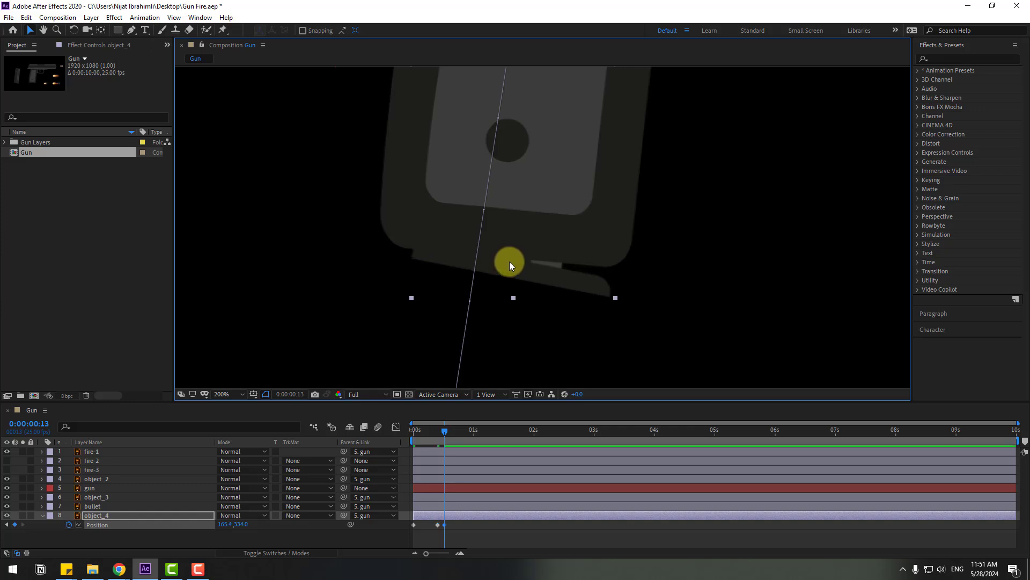
At 0:00:00:16, raise the magazine back into the grip to about 165.9, 328.5
{"action": "key", "text": "Page_Down"}
{"action": "key", "text": "Page_Down"}
{"action": "key", "text": "Page_Down"}
{"action": "left_click_drag", "start_coordinate": [511, 270], "coordinate": [511, 263]}
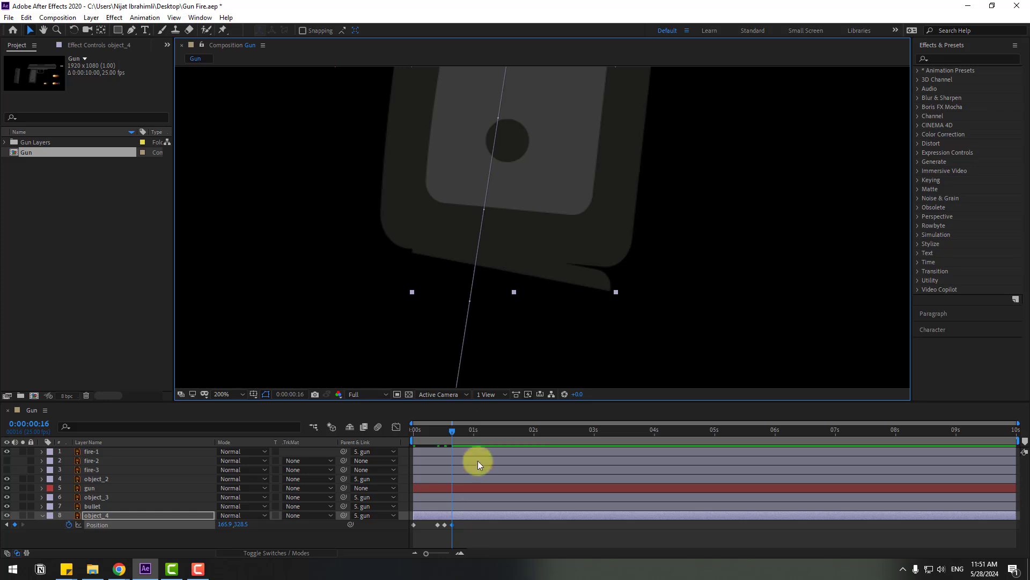
Apply Easy Ease to all four object_4 Position keyframes and preview the magazine loading animation
{"action": "left_click", "coordinate": [414, 532]}
{"action": "left_click_drag", "start_coordinate": [414, 535], "coordinate": [411, 526]}
{"action": "right_click", "coordinate": [413, 524]}
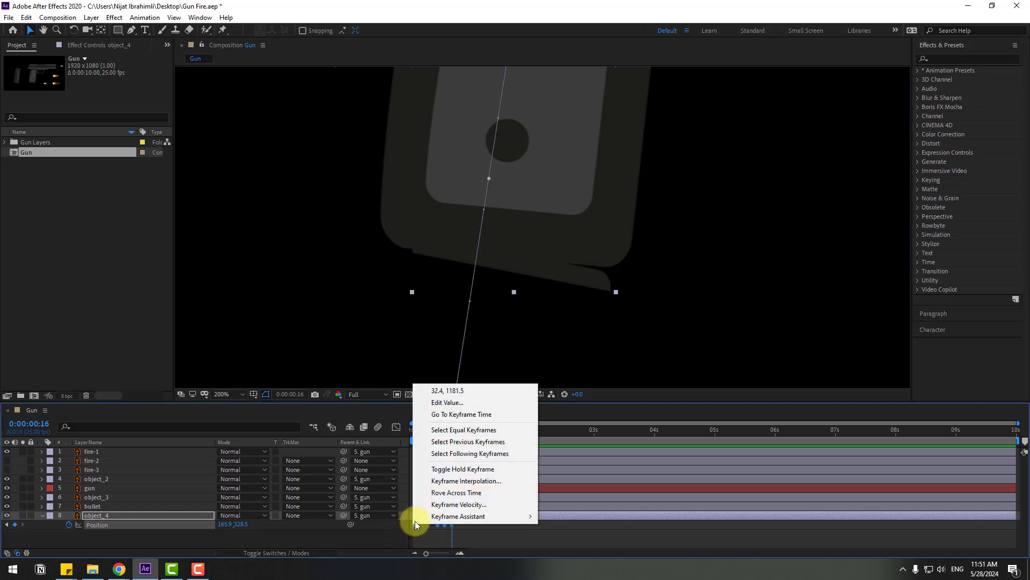
{"action": "mouse_move", "coordinate": [417, 518]}
{"action": "left_click", "coordinate": [659, 445]}
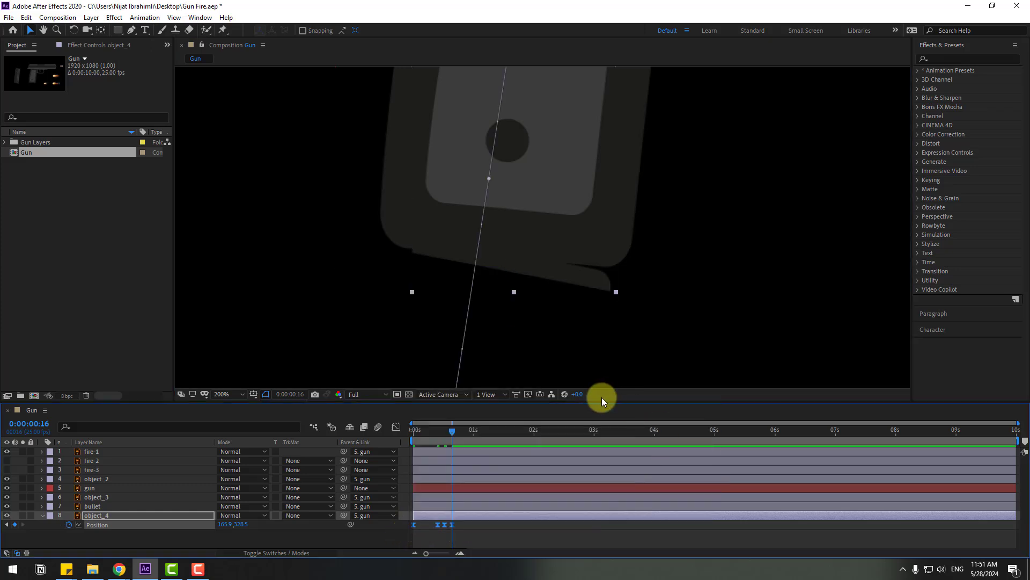
{"action": "key", "text": "comma"}
{"action": "key", "text": "comma"}
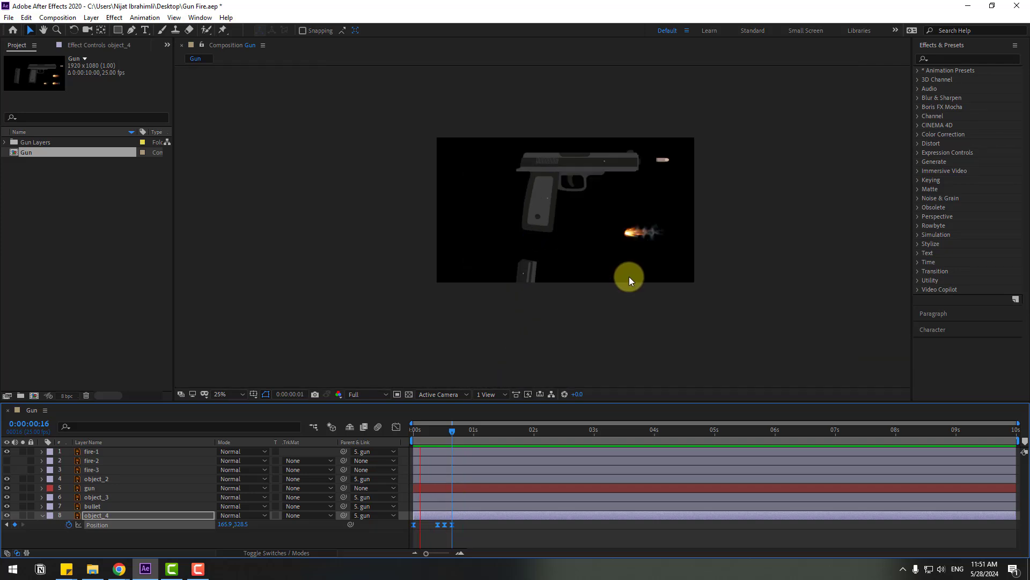
{"action": "key", "text": "space"}
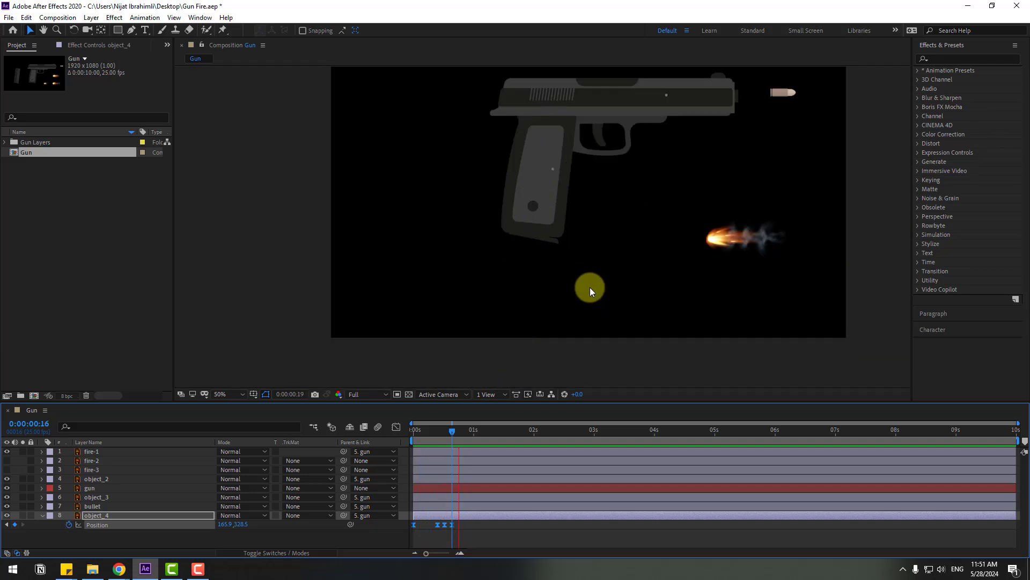
{"action": "key", "text": "space"}
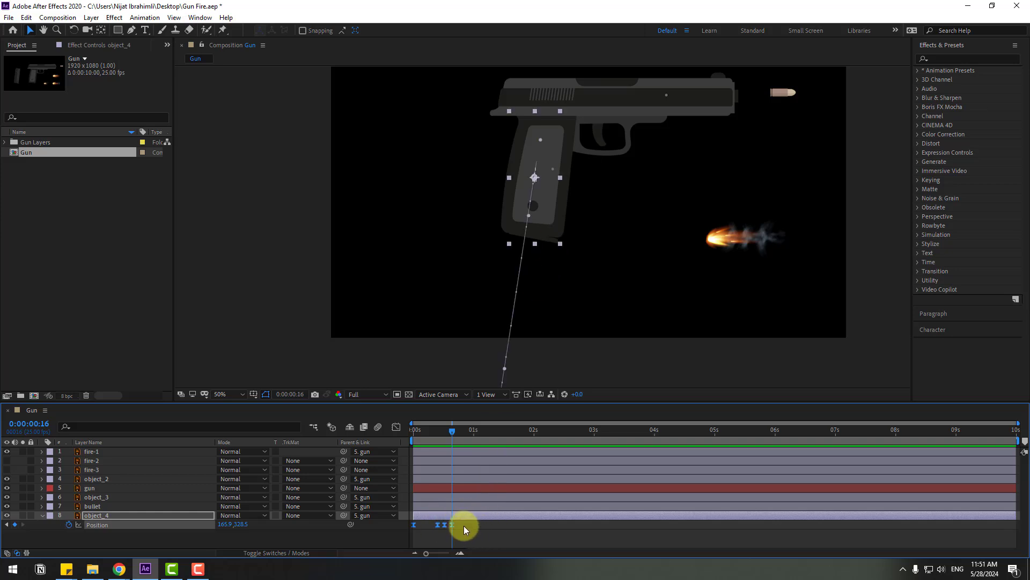
Set the spatial interpolation of the last three object_4 Position keyframes to Linear
{"action": "left_click_drag", "start_coordinate": [463, 526], "coordinate": [433, 532]}
{"action": "right_click", "coordinate": [437, 527]}
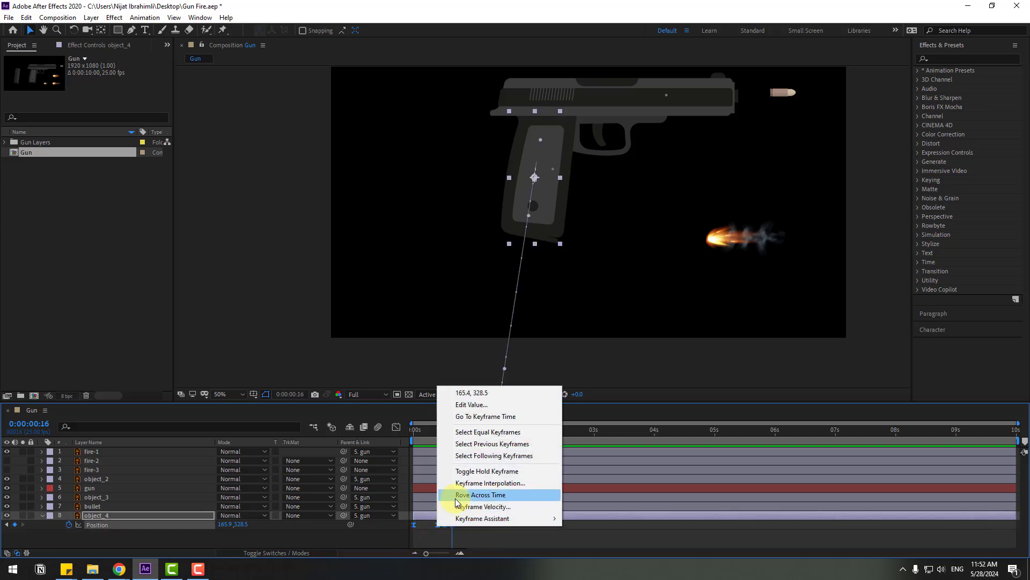
{"action": "left_click", "coordinate": [512, 484]}
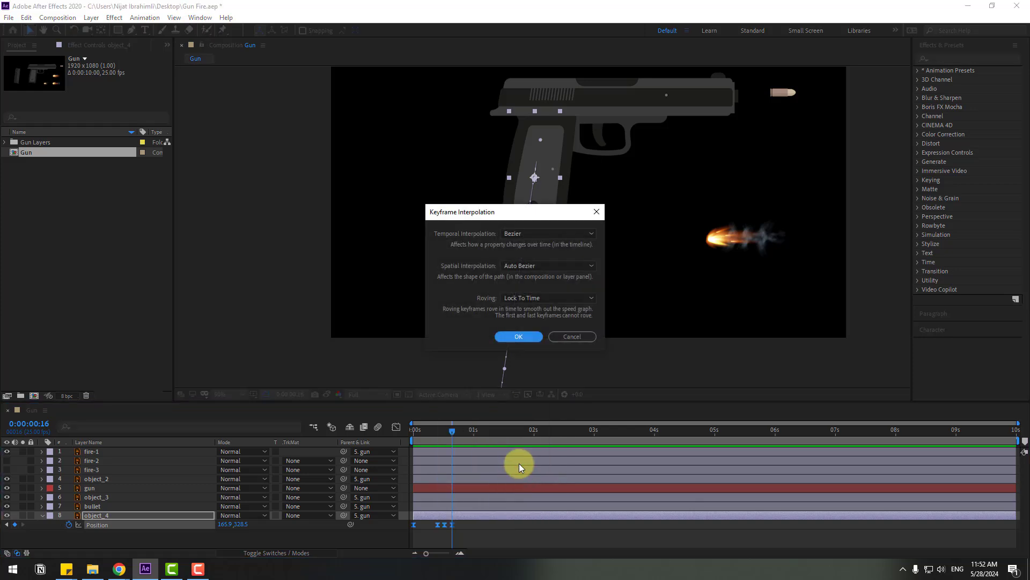
{"action": "left_click", "coordinate": [525, 267]}
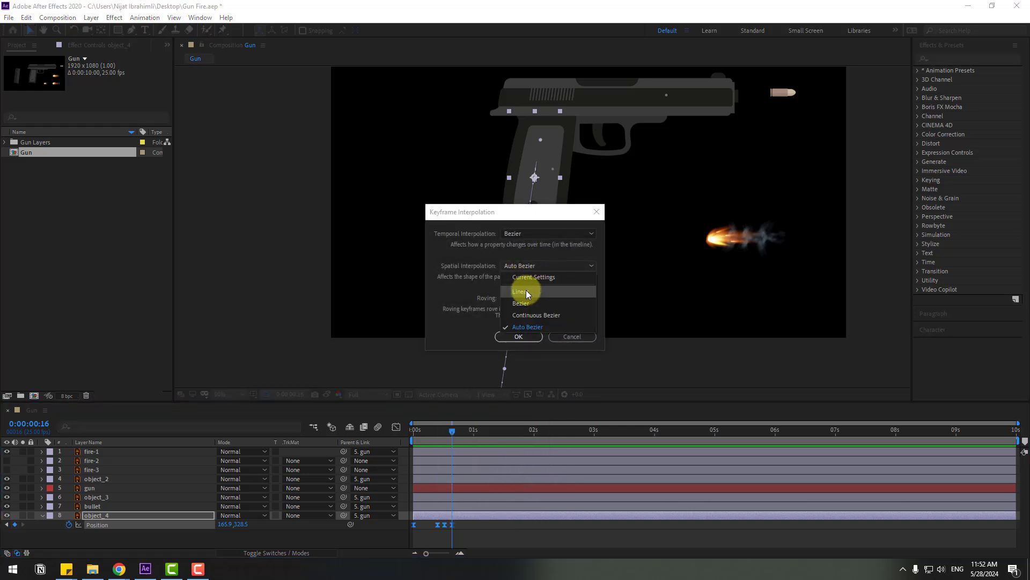
{"action": "left_click", "coordinate": [526, 290]}
{"action": "left_click", "coordinate": [514, 337]}
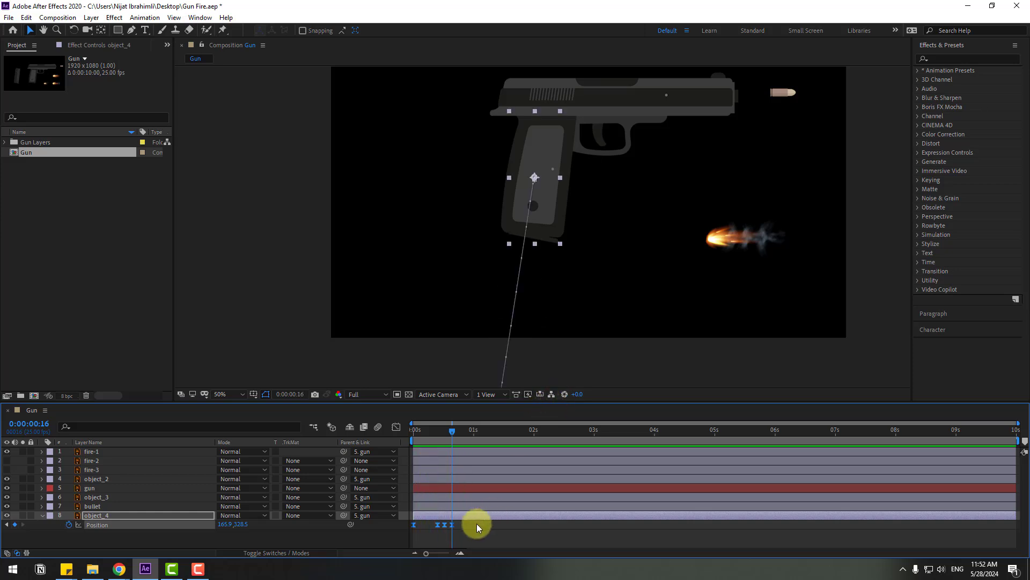
Reshape the object_4 Position speed graph so the magazine starts slowly and peaks just before 0:00:00:10, and preview it
{"action": "left_click_drag", "start_coordinate": [474, 524], "coordinate": [536, 508]}
{"action": "left_click", "coordinate": [396, 426]}
{"action": "key", "text": "equal"}
{"action": "key", "text": "equal"}
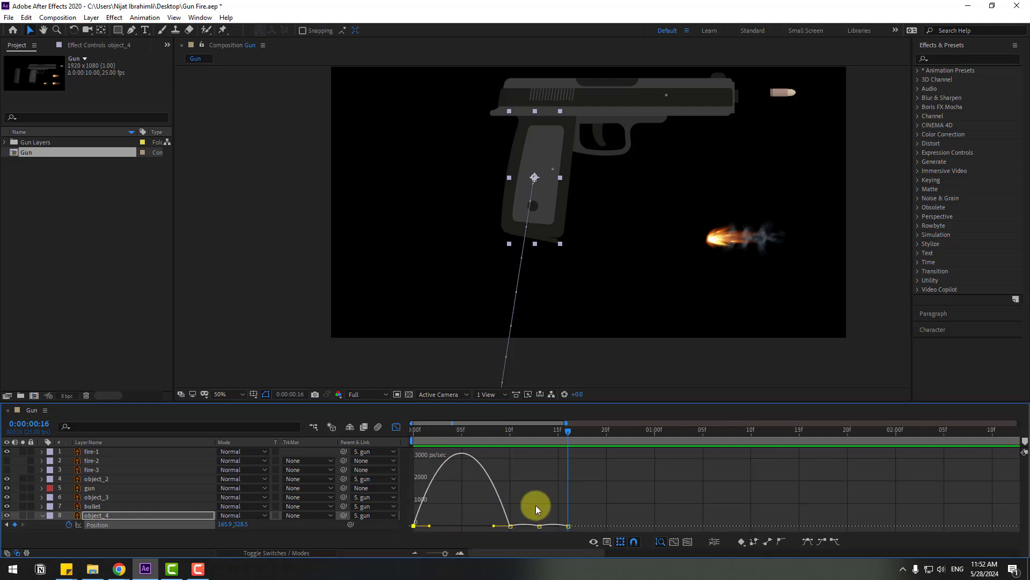
{"action": "left_click", "coordinate": [454, 513]}
{"action": "left_click_drag", "start_coordinate": [455, 511], "coordinate": [563, 494]}
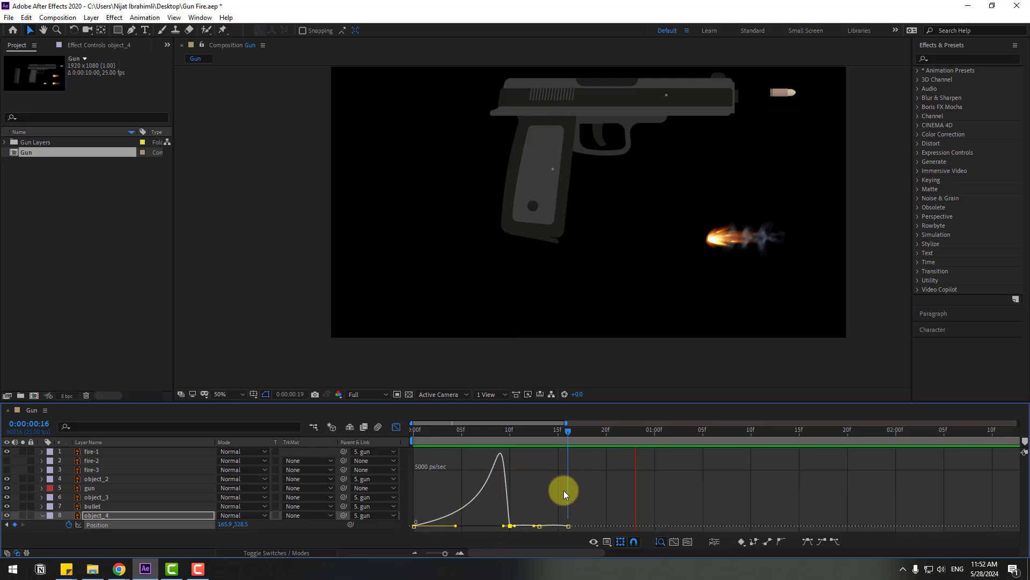
{"action": "left_click", "coordinate": [396, 427]}
Keyframe the gun layer's Position at 0:00:00:16 and nudge the gun up to 1055.1, 414.5 at 0:00:00:19
{"action": "left_click", "coordinate": [90, 489]}
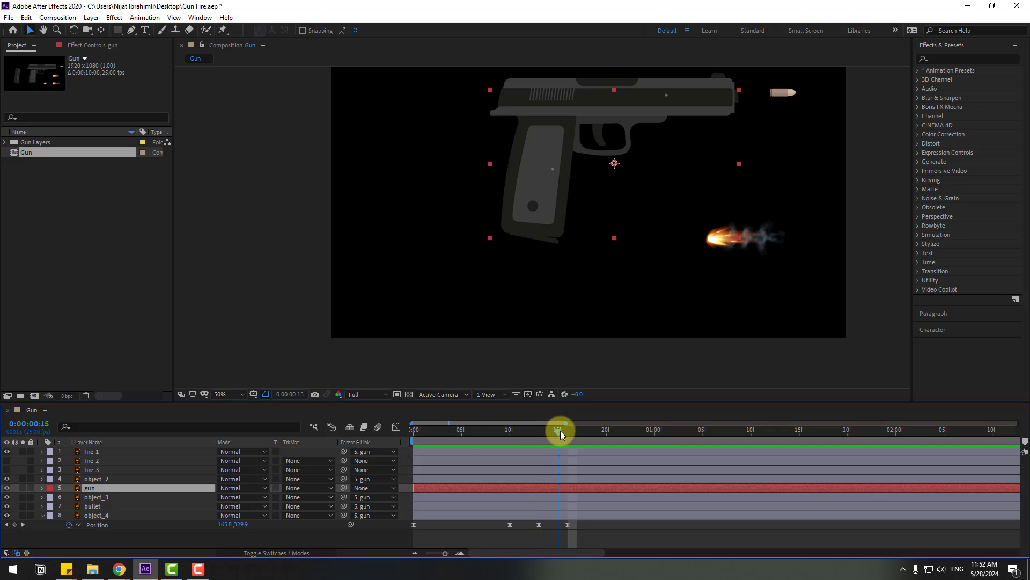
{"action": "key", "text": "alt+shift+p"}
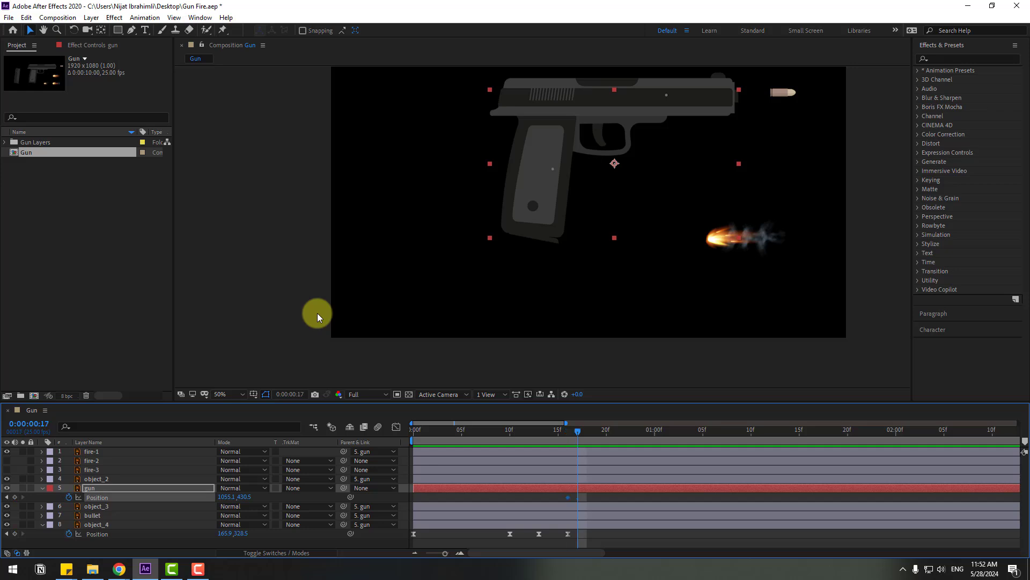
{"action": "key", "text": "Up"}
{"action": "key", "text": "Up"}
{"action": "key", "text": "Up"}
{"action": "key", "text": "Up"}
{"action": "key", "text": "Up"}
{"action": "key", "text": "Up"}
{"action": "key", "text": "Up"}
{"action": "key", "text": "Up"}
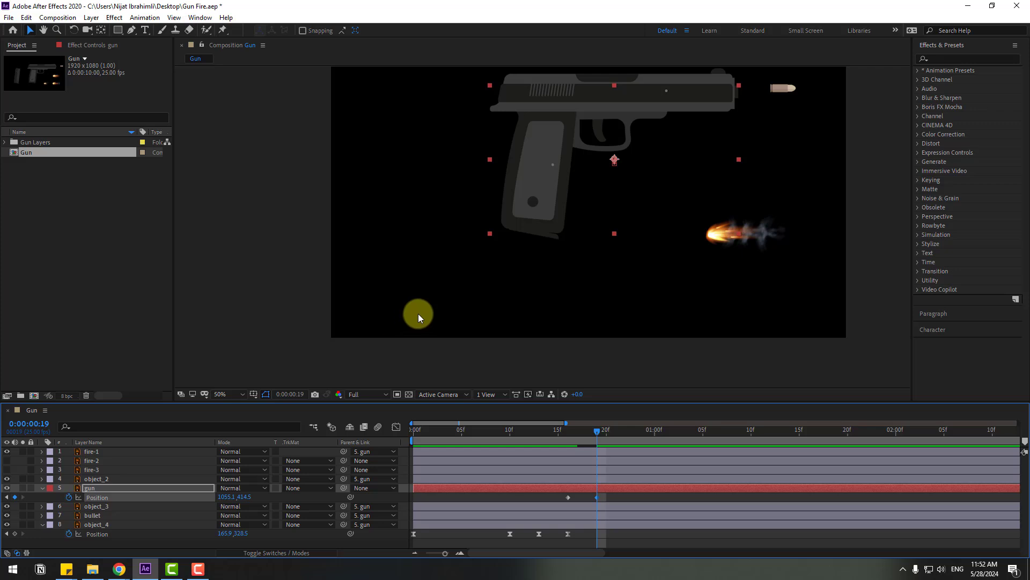
Copy the gun's first Position keyframe to 0:00:00:22 so it returns to 1055.1, 430.5
{"action": "key", "text": "Page_Down"}
{"action": "key", "text": "Page_Down"}
{"action": "key", "text": "Page_Down"}
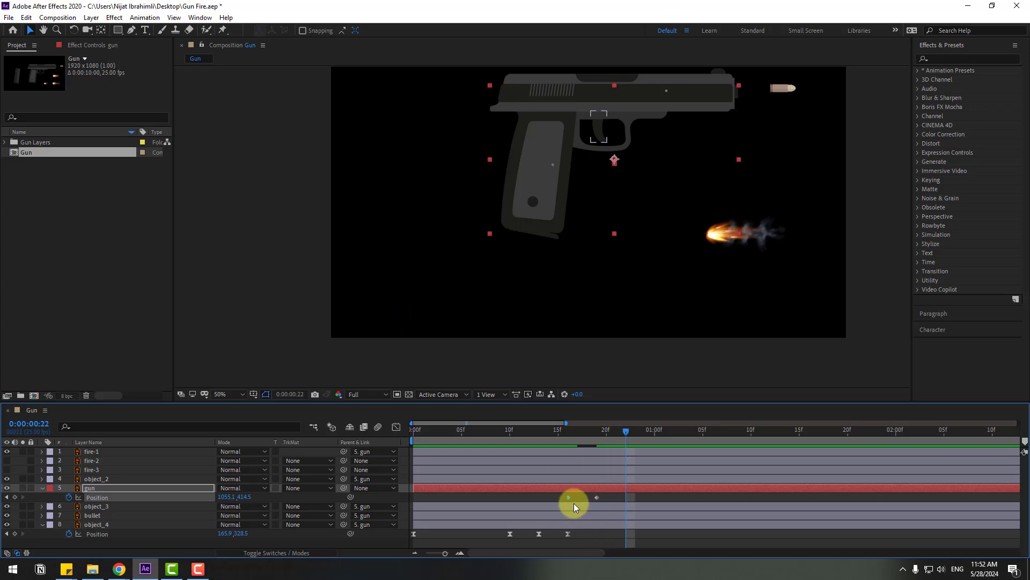
{"action": "key", "text": "ctrl+c"}
{"action": "key", "text": "ctrl+v"}
Apply Easy Ease to the gun's three Position keyframes
{"action": "left_click_drag", "start_coordinate": [634, 495], "coordinate": [557, 503]}
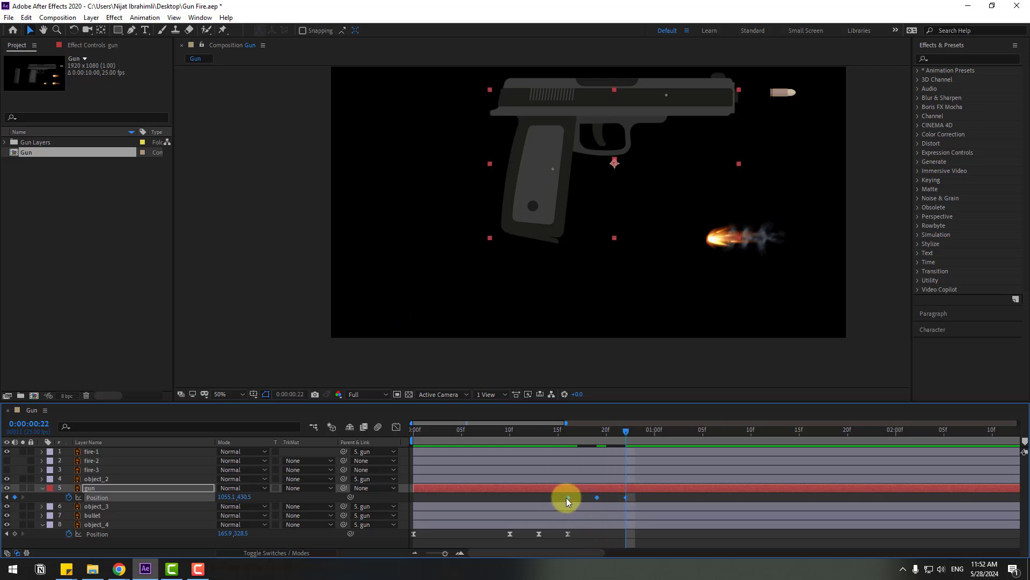
{"action": "right_click", "coordinate": [565, 498]}
{"action": "mouse_move", "coordinate": [573, 492]}
{"action": "left_click", "coordinate": [719, 417]}
Shift the gun's three Position keyframes earlier so the first sits at 0:00:00:11, and preview the timing against the magazine
{"action": "left_click_drag", "start_coordinate": [497, 437], "coordinate": [532, 435]}
{"action": "left_click_drag", "start_coordinate": [567, 498], "coordinate": [531, 497]}
{"action": "left_click", "coordinate": [501, 431]}
{"action": "key", "text": "space"}
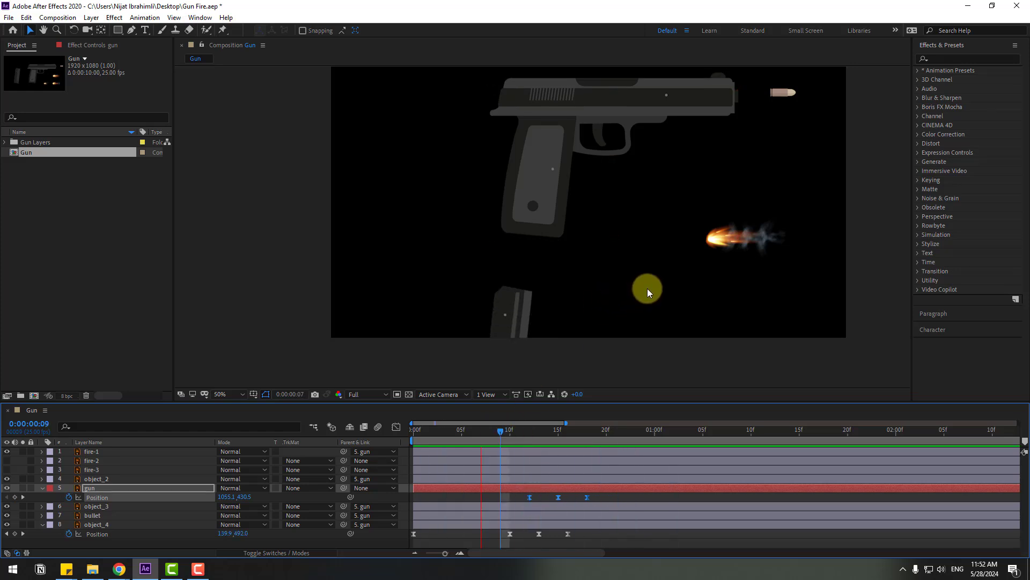
{"action": "scroll", "coordinate": [647, 288], "scroll_direction": "down", "scroll_amount": 2}
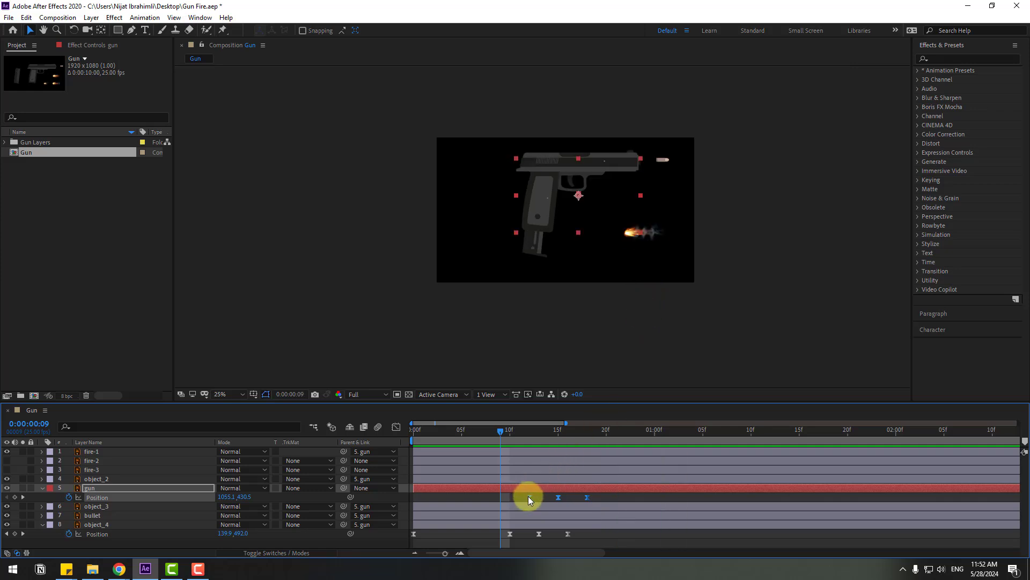
{"action": "left_click_drag", "start_coordinate": [528, 496], "coordinate": [521, 496]}
{"action": "key", "text": "space"}
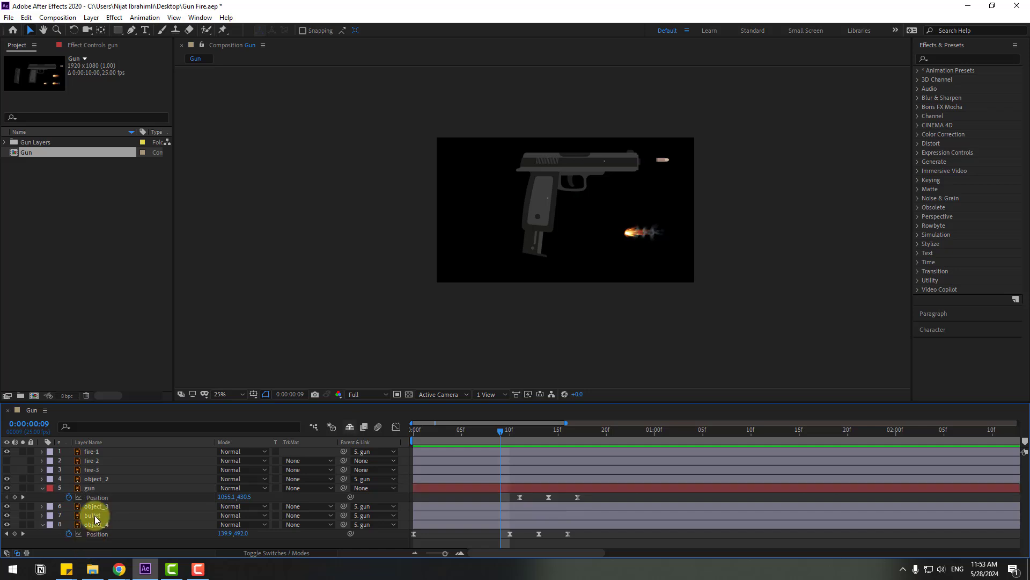
Hold the gun's Position with a keyframe at 0:00:00:21 and move the gun back to 939.1, 430.5 at 0:00:01:06
{"action": "left_click", "coordinate": [95, 490]}
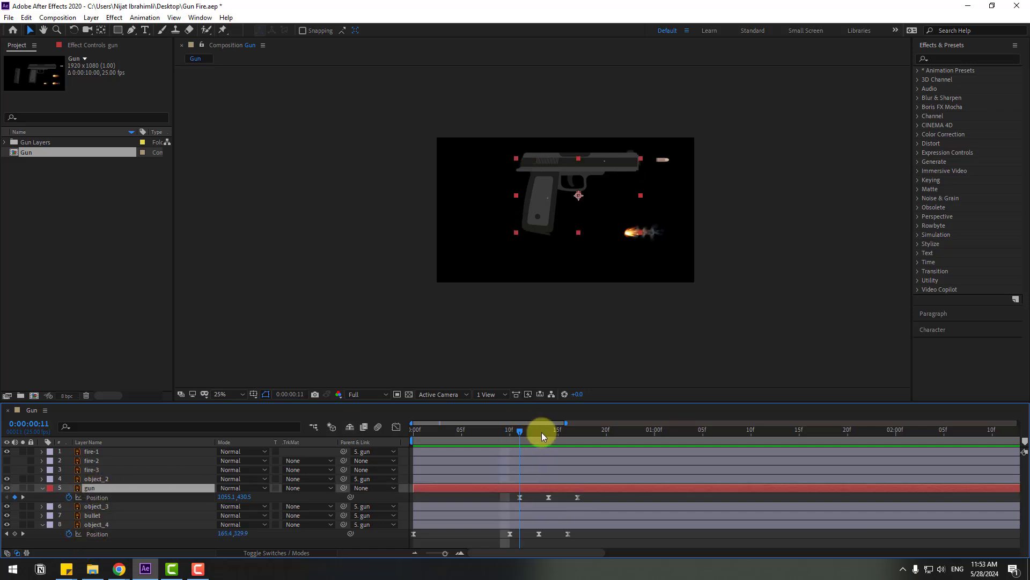
{"action": "left_click_drag", "start_coordinate": [608, 433], "coordinate": [615, 433]}
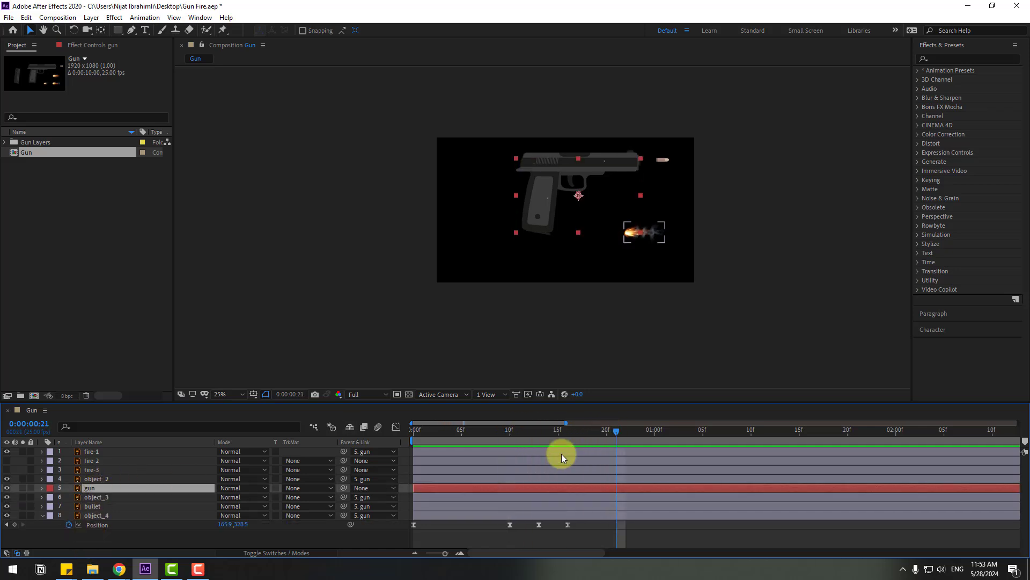
{"action": "left_click", "coordinate": [15, 497]}
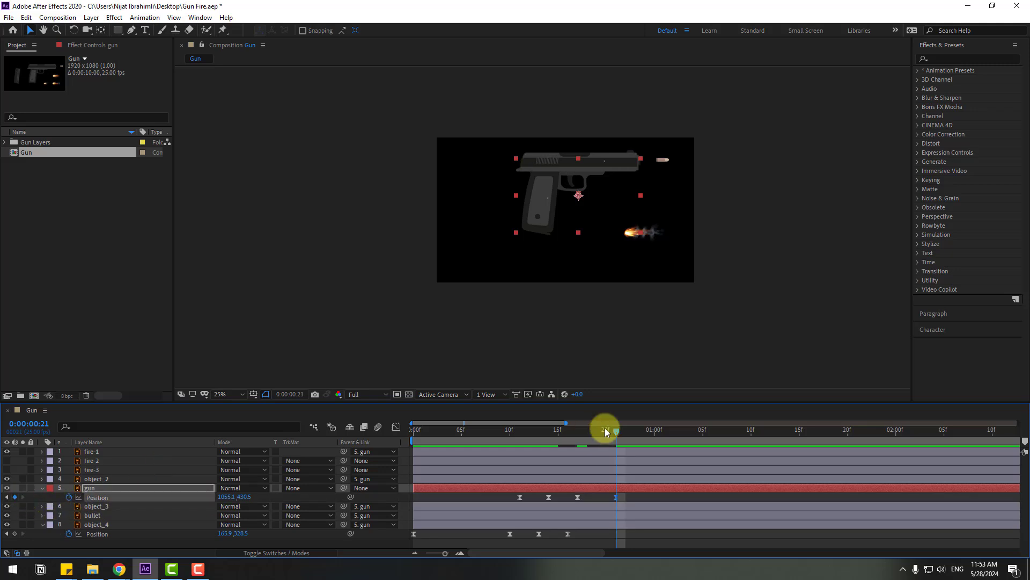
{"action": "key", "text": "shift+Page_Down"}
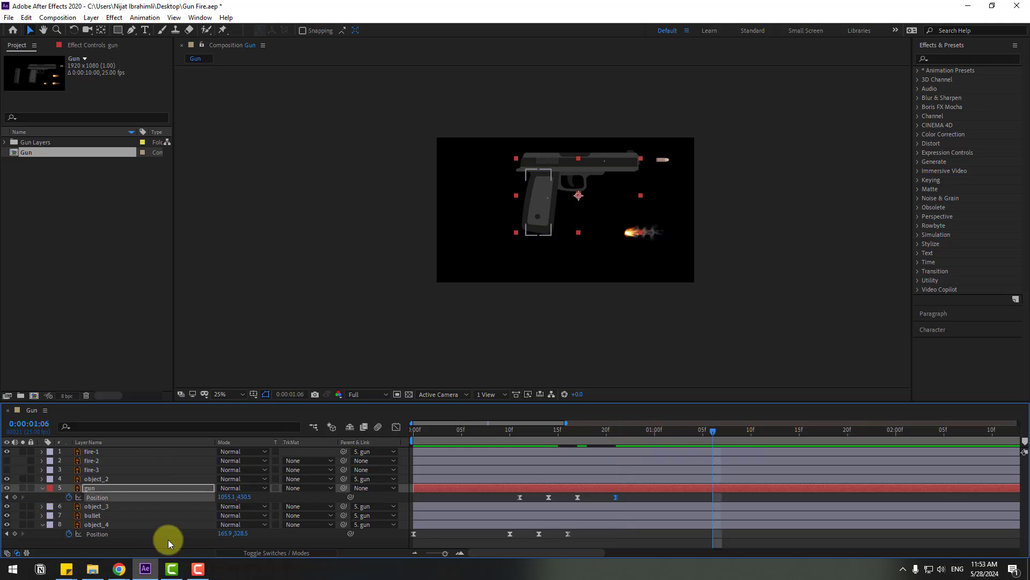
{"action": "left_click_drag", "start_coordinate": [223, 500], "coordinate": [157, 488]}
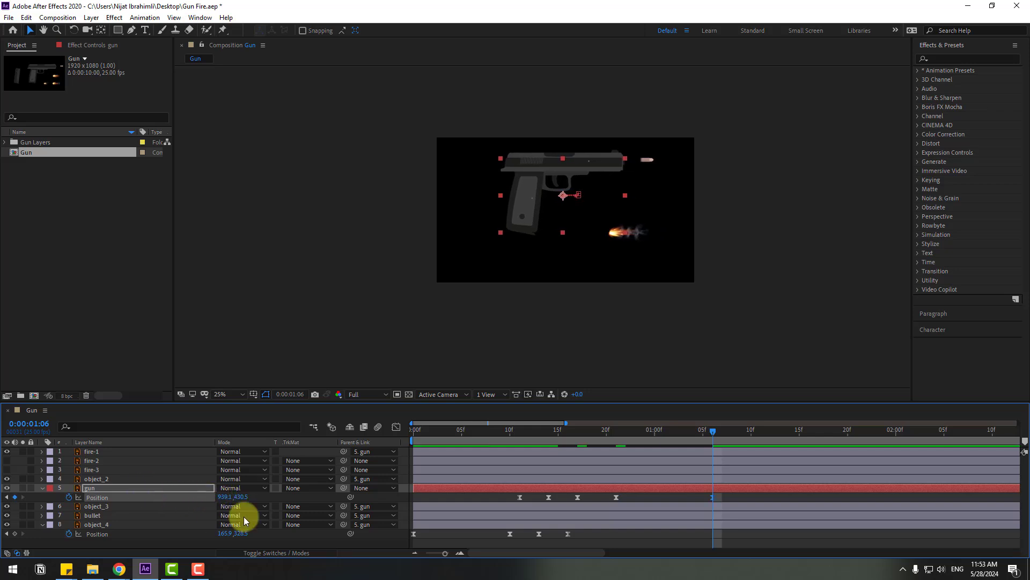
Paste the 0:00:00:21 Position keyframe at 0:00:01:16 and start the work area just before the recoil for a preview
{"action": "key", "text": "shift+Page_Down"}
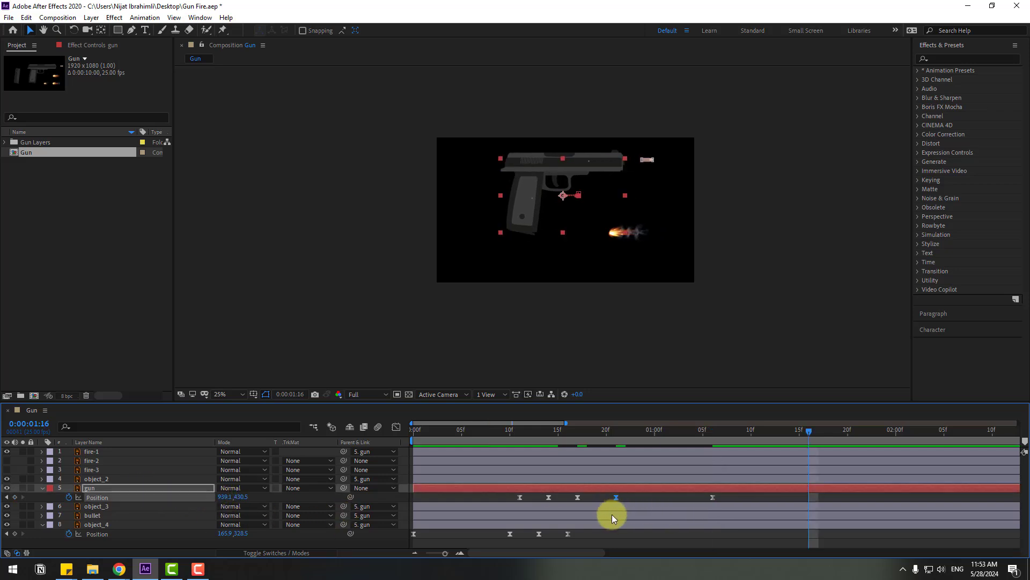
{"action": "key", "text": "ctrl+v"}
{"action": "scroll", "coordinate": [635, 488], "scroll_direction": "down", "scroll_amount": 2}
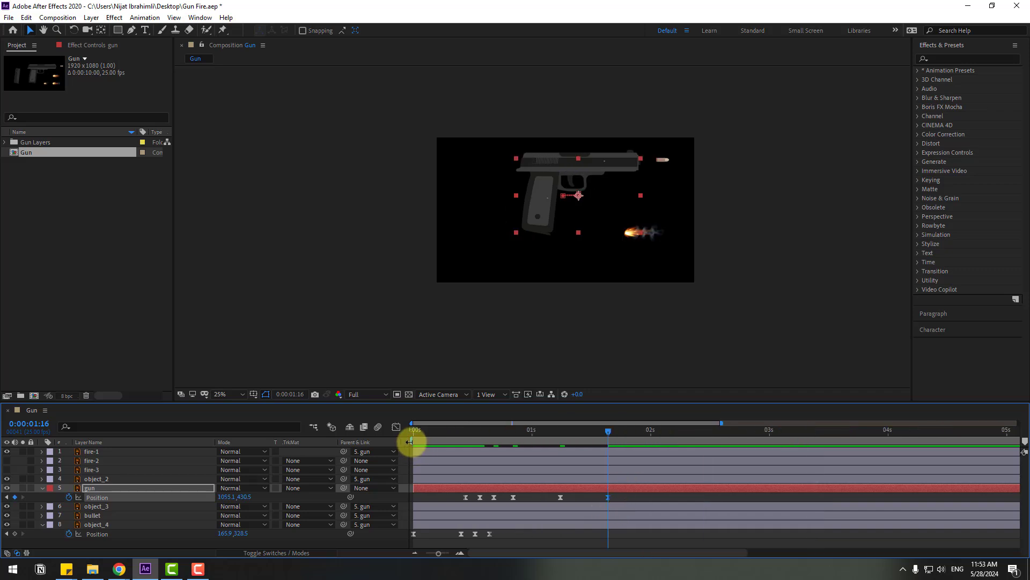
{"action": "left_click_drag", "start_coordinate": [412, 441], "coordinate": [499, 439]}
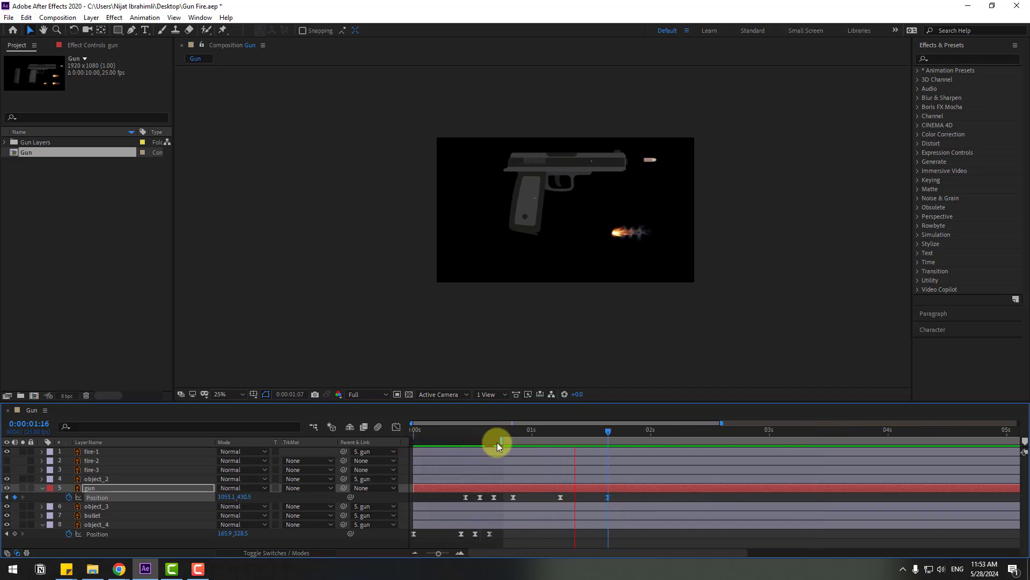
Compress the gun's three recoil Position keyframes proportionally so the last lands at 0:00:01:03, and preview the faster recoil
{"action": "left_click_drag", "start_coordinate": [617, 496], "coordinate": [510, 503]}
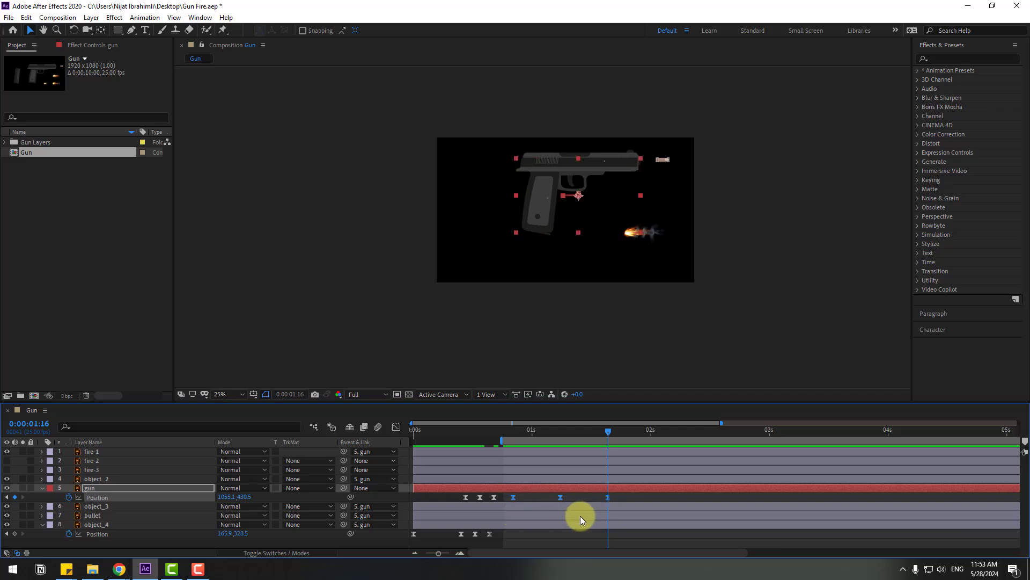
{"action": "left_click_drag", "start_coordinate": [608, 497], "coordinate": [547, 501]}
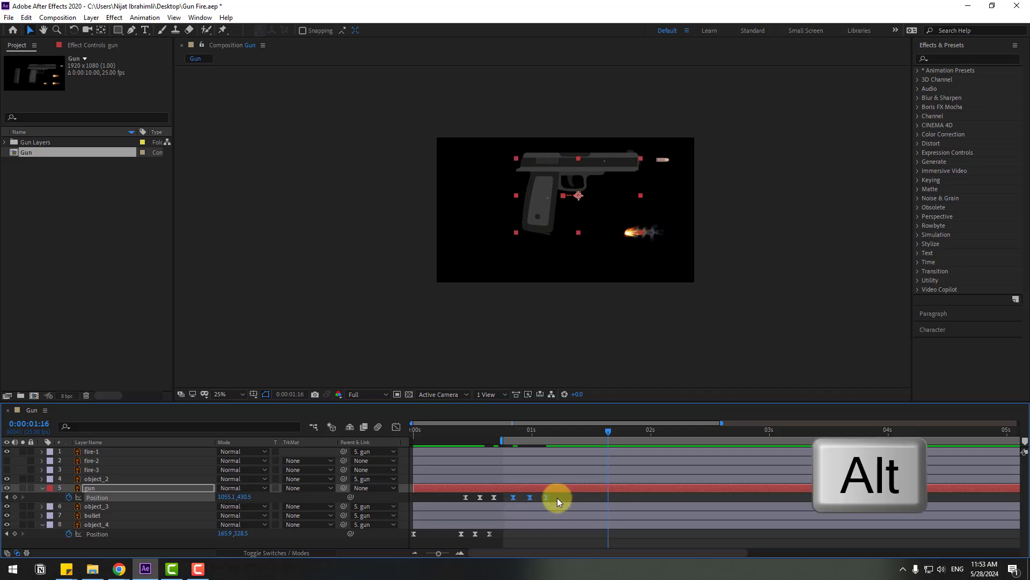
{"action": "key", "text": "space"}
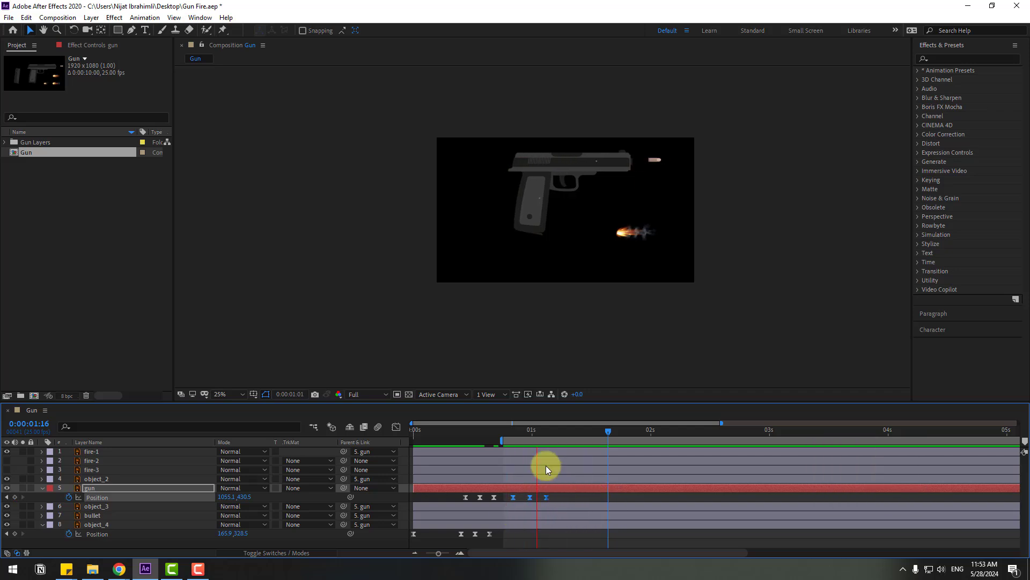
Keyframe the gun's Rotation at 0° at 0:00:00:21 and tilt the muzzle up to about -19° at 0:00:01:00
{"action": "left_click", "coordinate": [517, 433]}
{"action": "left_click_drag", "start_coordinate": [516, 435], "coordinate": [513, 437]}
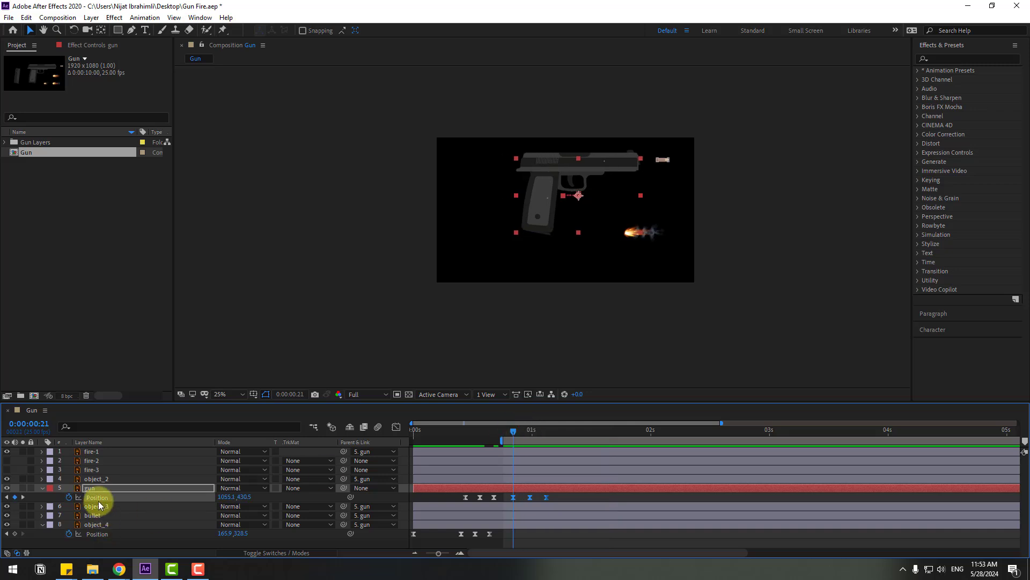
{"action": "left_click", "coordinate": [88, 489]}
{"action": "key", "text": "shift+r"}
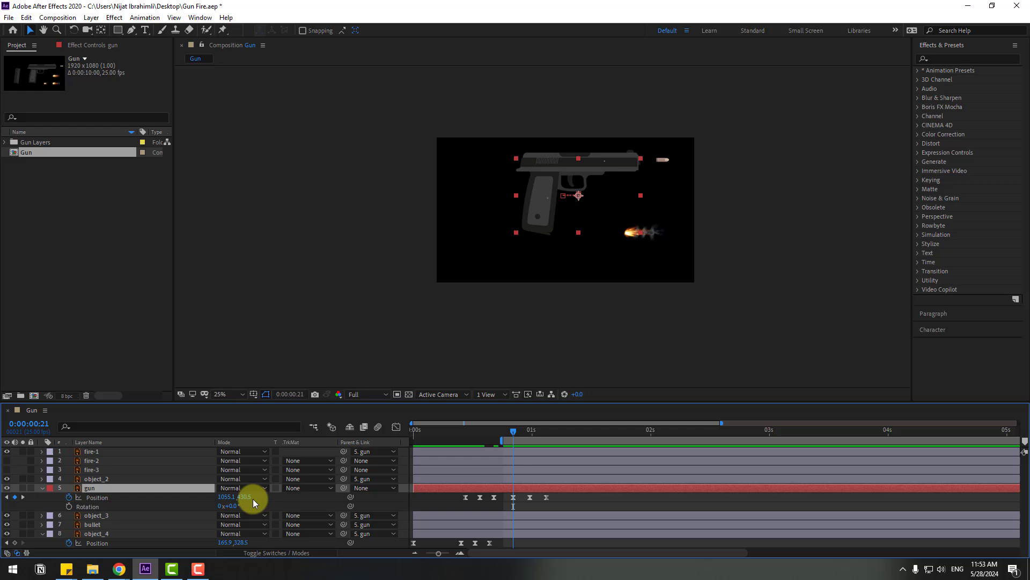
{"action": "left_click", "coordinate": [68, 507]}
{"action": "left_click_drag", "start_coordinate": [517, 431], "coordinate": [530, 434]}
{"action": "key", "text": "Page_Down"}
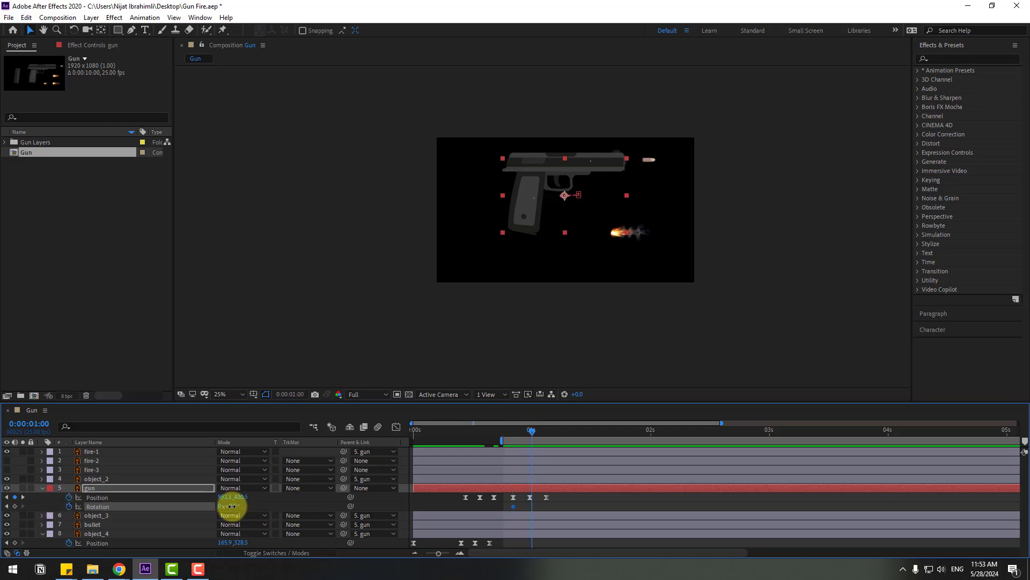
{"action": "left_click_drag", "start_coordinate": [231, 506], "coordinate": [220, 506]}
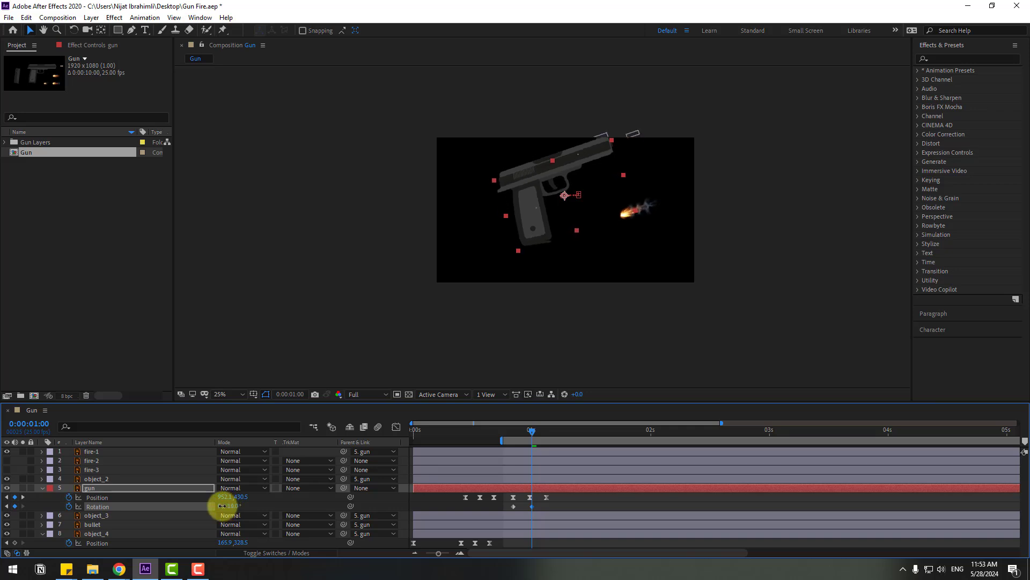
Add Rotation keyframes that overshoot to about 5° at 0:00:01:03, tilt back at 0:00:01:06 and settle at 0° at 0:00:01:08
{"action": "left_click_drag", "start_coordinate": [539, 429], "coordinate": [546, 430]}
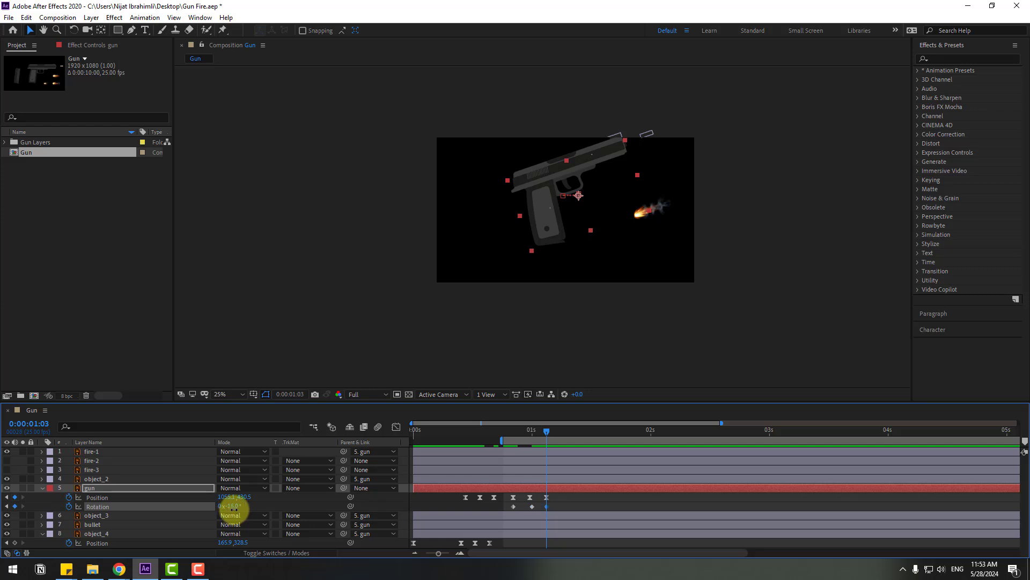
{"action": "mouse_move", "coordinate": [234, 507]}
{"action": "left_mouse_down"}
{"action": "mouse_move", "coordinate": [244, 509]}
{"action": "mouse_move", "coordinate": [225, 506]}
{"action": "mouse_move", "coordinate": [241, 506]}
{"action": "left_mouse_up"}
{"action": "key", "text": "space"}
{"action": "key", "text": "Page_Down"}
{"action": "key", "text": "Page_Down"}
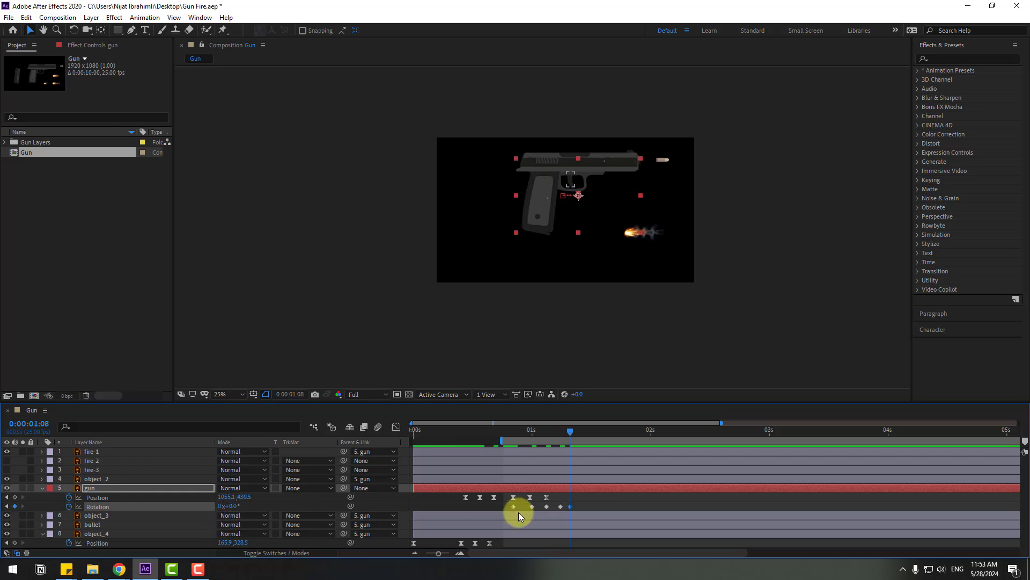
Apply Easy Ease to all five gun Rotation keyframes and preview the recoil
{"action": "left_click_drag", "start_coordinate": [582, 507], "coordinate": [513, 509]}
{"action": "right_click", "coordinate": [513, 509]}
{"action": "mouse_move", "coordinate": [519, 503]}
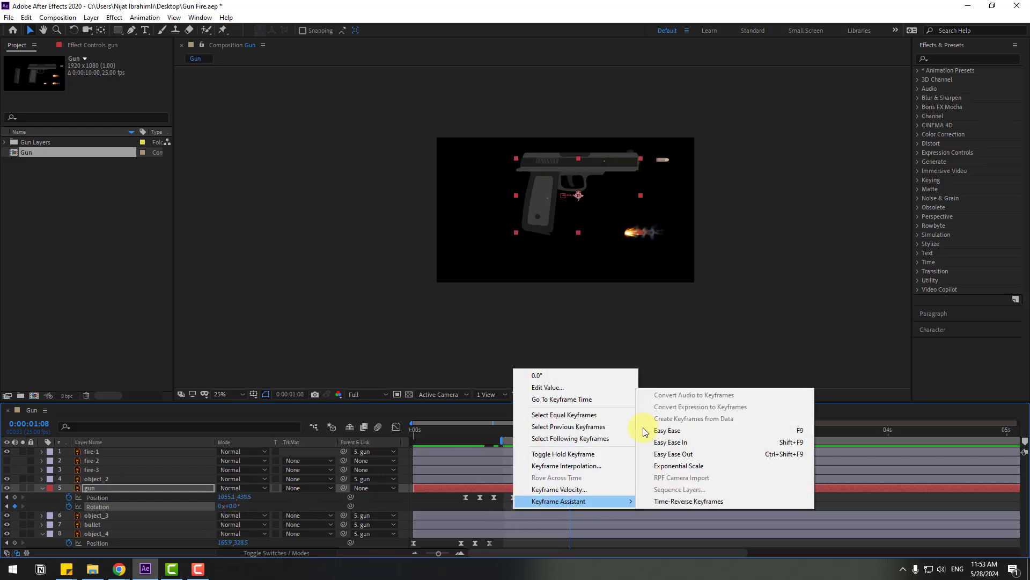
{"action": "left_click", "coordinate": [666, 430]}
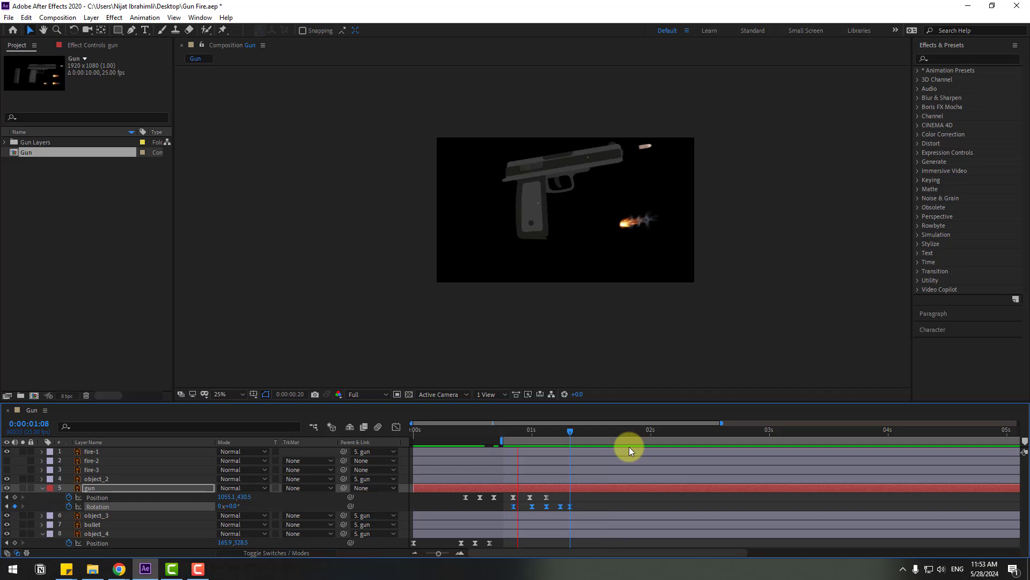
{"action": "key", "text": "space"}
Compress the gun's Rotation keyframes proportionally so the last lands at about 0:00:01:06, and preview the recoil
{"action": "left_click_drag", "start_coordinate": [578, 504], "coordinate": [557, 507]}
{"action": "key", "text": "space"}
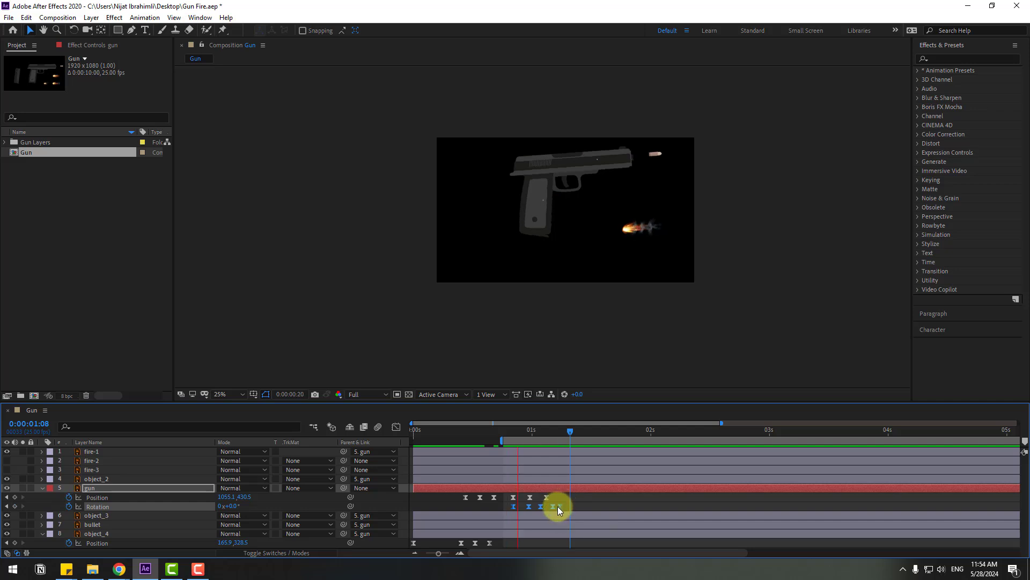
{"action": "left_click", "coordinate": [528, 430]}
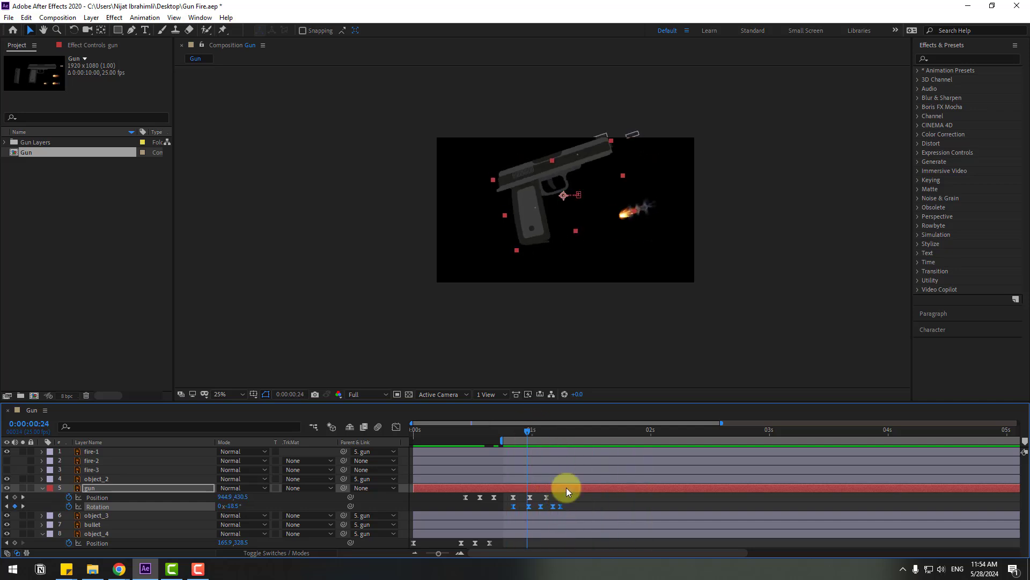
Delete the gun's last Rotation keyframe and set the Rotation at 0:00:01:04 to 0°, previewing the recoil
{"action": "left_click", "coordinate": [568, 505]}
{"action": "left_click", "coordinate": [561, 507]}
{"action": "key", "text": "Delete"}
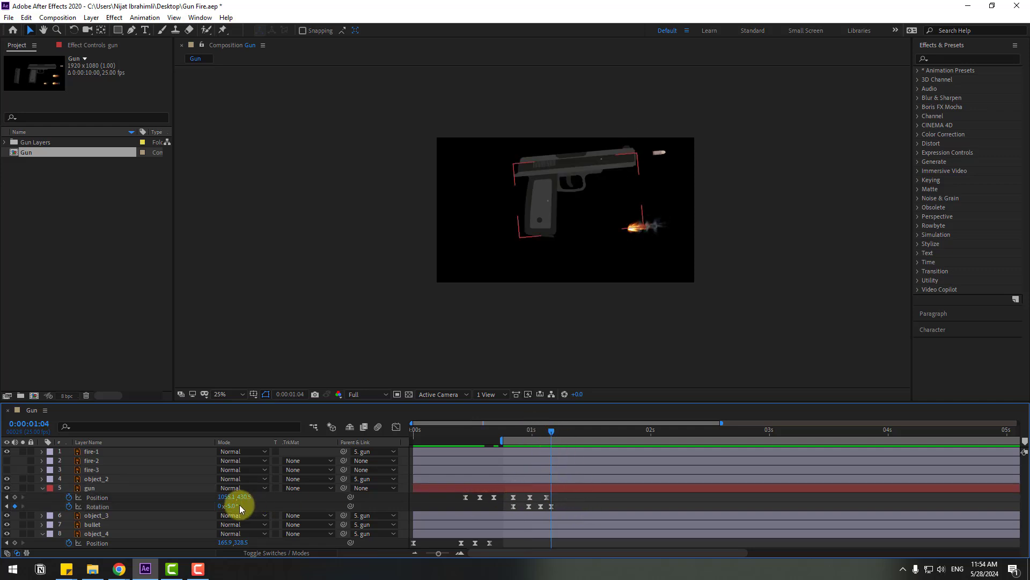
{"action": "left_click", "coordinate": [233, 507]}
{"action": "type", "text": "0"}
{"action": "key", "text": "Return"}
{"action": "left_click", "coordinate": [588, 505]}
{"action": "key", "text": "space"}
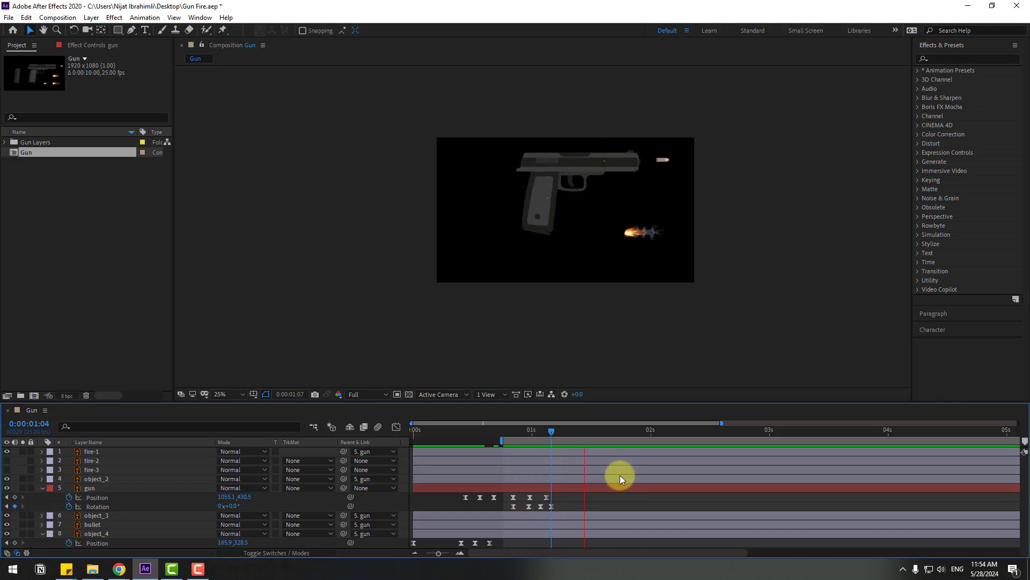
Create a null object and parent the gun layer to it
{"action": "left_click", "coordinate": [556, 430]}
{"action": "left_click_drag", "start_coordinate": [558, 429], "coordinate": [542, 429]}
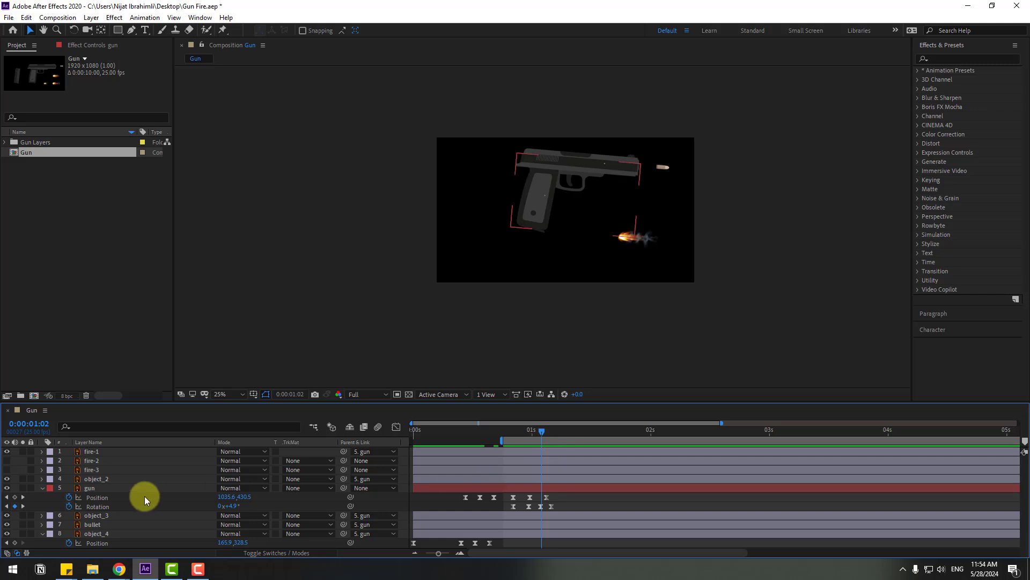
{"action": "left_click", "coordinate": [91, 17]}
{"action": "mouse_move", "coordinate": [156, 29]}
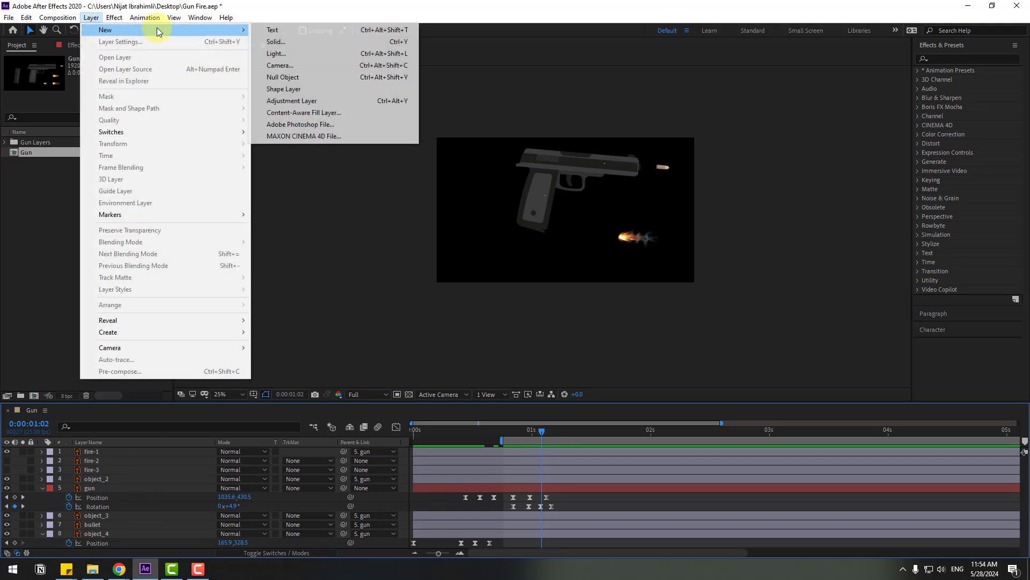
{"action": "left_click", "coordinate": [295, 79]}
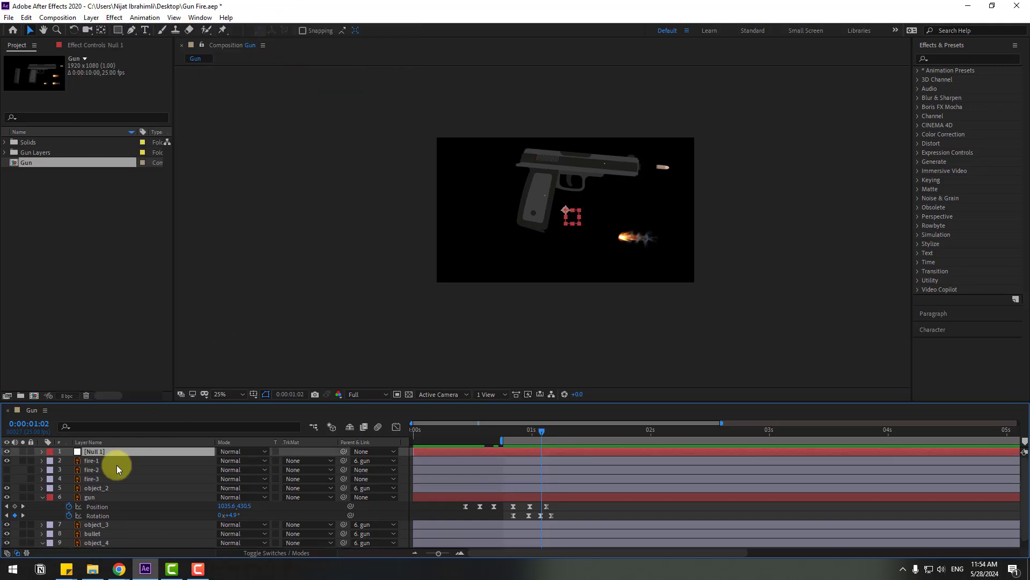
{"action": "left_click", "coordinate": [317, 498]}
{"action": "left_click_drag", "start_coordinate": [345, 497], "coordinate": [87, 452]}
{"action": "left_click", "coordinate": [88, 452]}
Move the null to reposition the whole gun, set its Scale to 80%, and hide the null layer after a preview
{"action": "left_click_drag", "start_coordinate": [568, 223], "coordinate": [550, 236]}
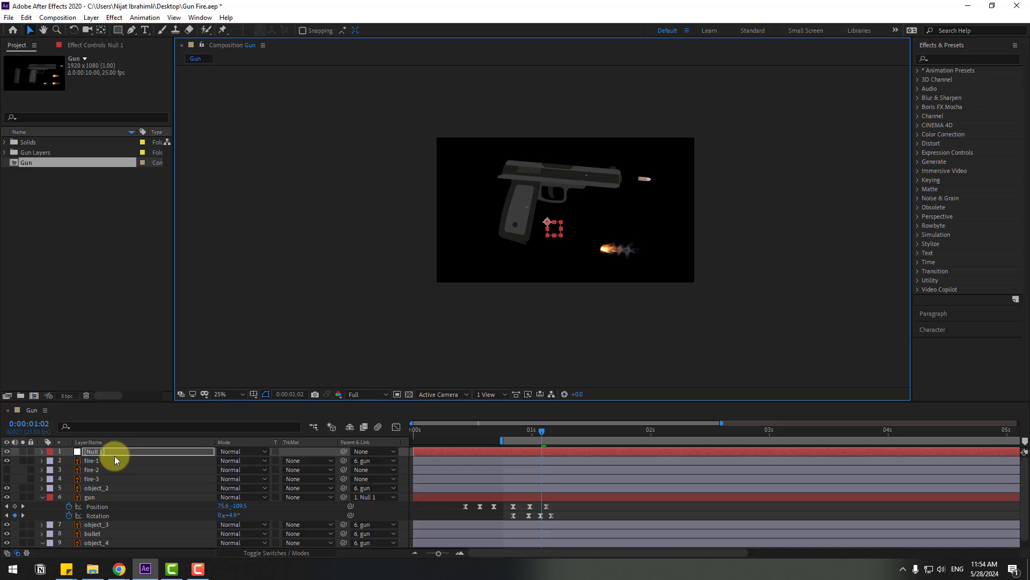
{"action": "key", "text": "s"}
{"action": "left_click_drag", "start_coordinate": [232, 460], "coordinate": [221, 460]}
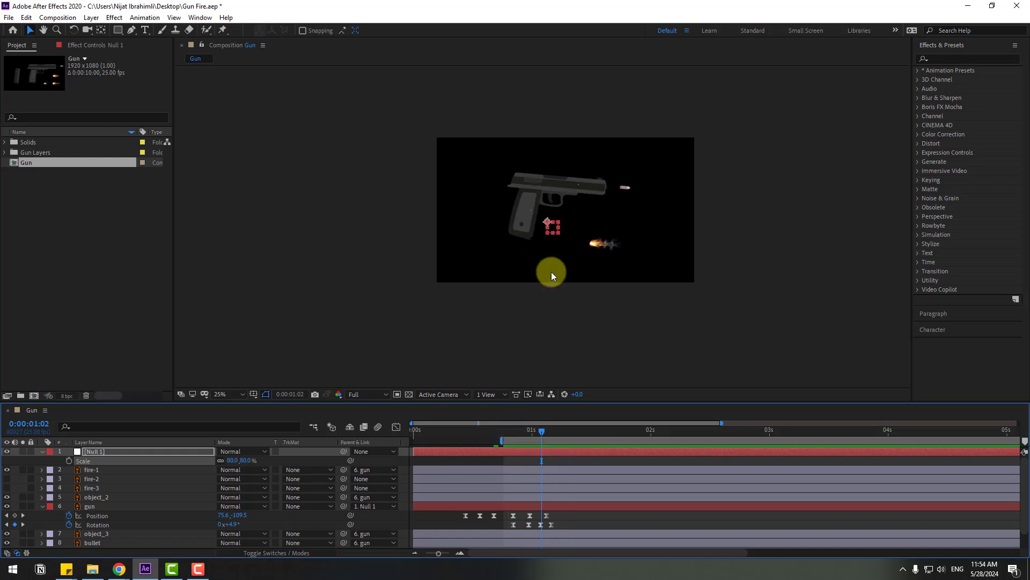
{"action": "scroll", "coordinate": [551, 272], "scroll_direction": "up", "scroll_amount": 2}
{"action": "key", "text": "space"}
{"action": "left_click", "coordinate": [93, 454]}
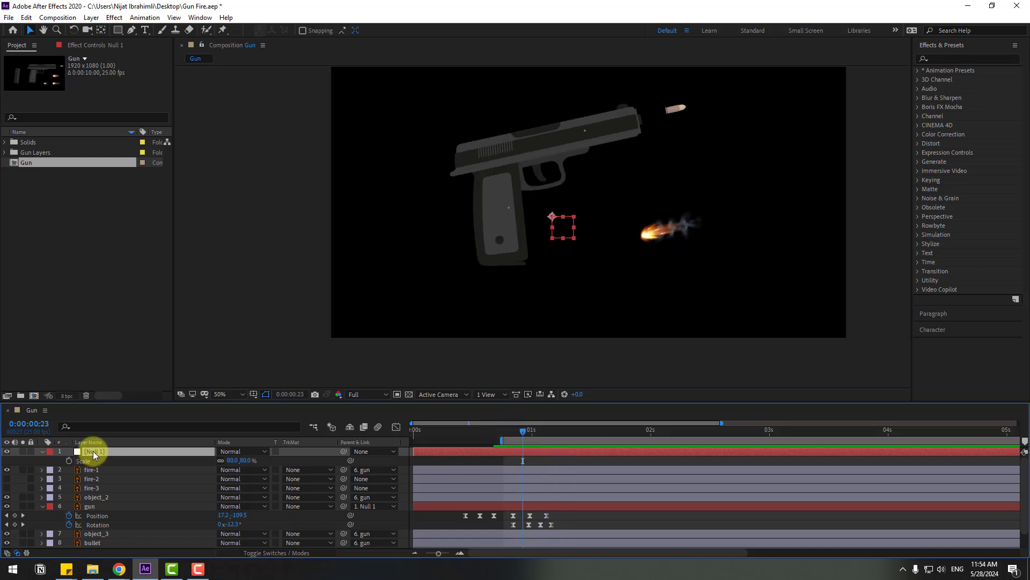
{"action": "left_click", "coordinate": [6, 451]}
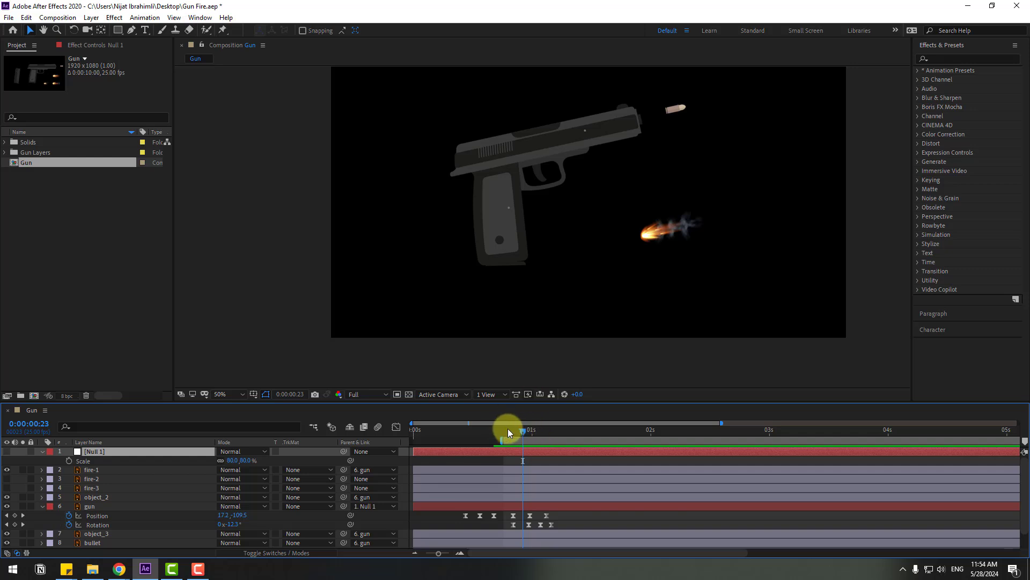
At 0:00:00:17, place the fire-1 layer directly in front of the gun's muzzle
{"action": "key", "text": "Page_Up"}
{"action": "key", "text": "Page_Up"}
{"action": "key", "text": "Page_Up"}
{"action": "key", "text": "Page_Up"}
{"action": "key", "text": "Page_Up"}
{"action": "key", "text": "Page_Up"}
{"action": "left_click", "coordinate": [664, 261]}
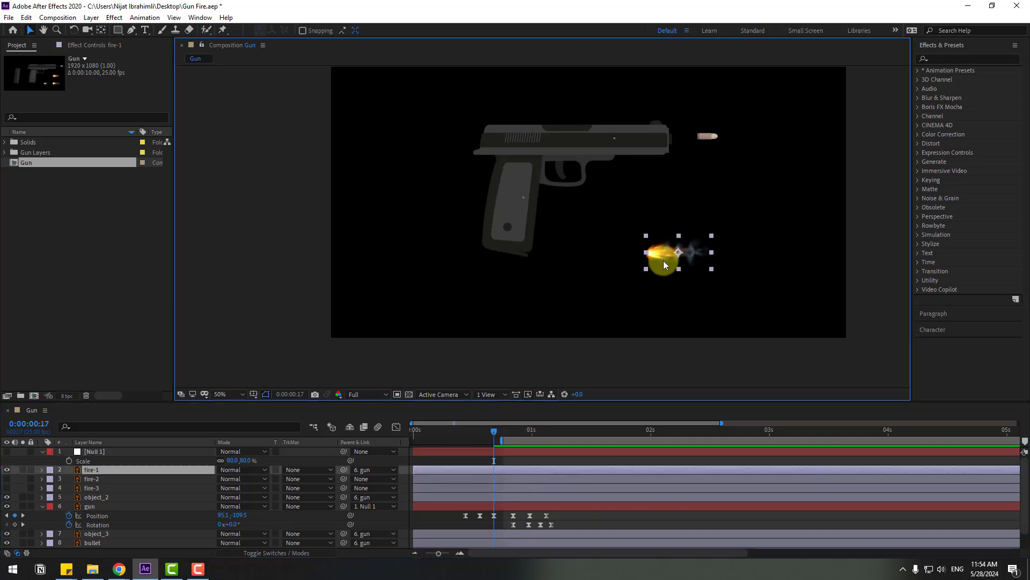
{"action": "scroll", "coordinate": [607, 246], "scroll_direction": "up", "scroll_amount": 2}
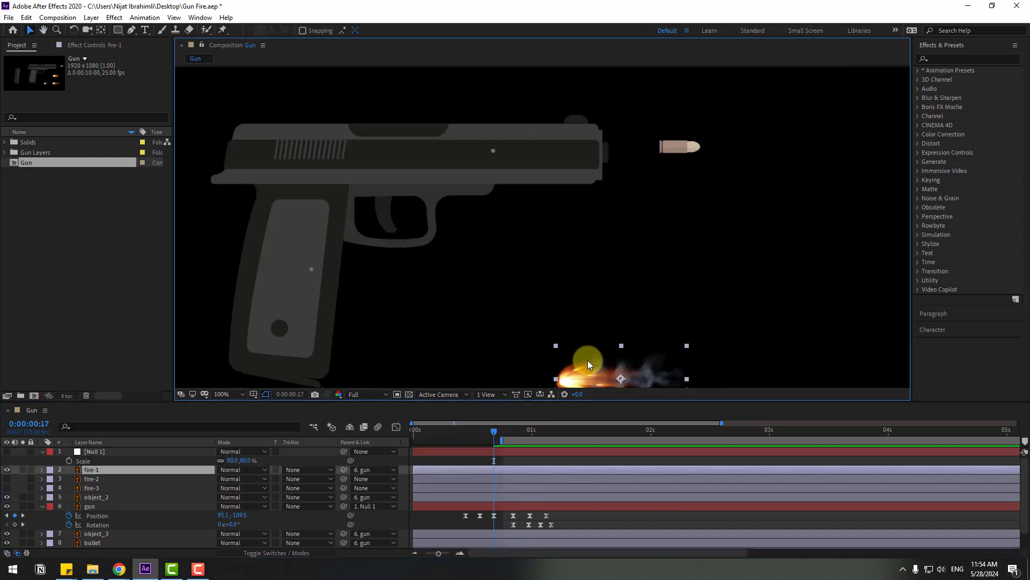
{"action": "left_click_drag", "start_coordinate": [625, 366], "coordinate": [641, 148]}
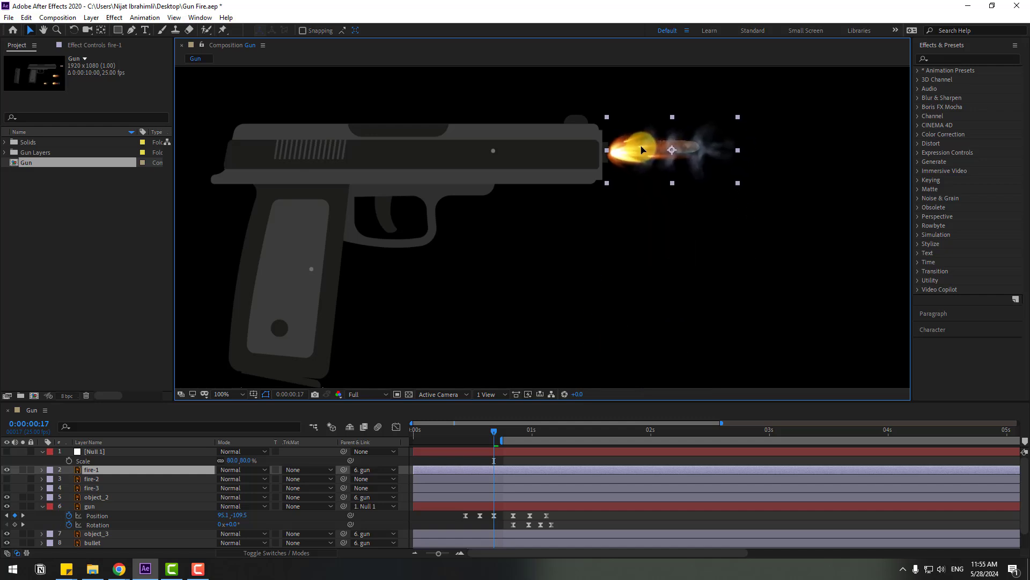
{"action": "left_click_drag", "start_coordinate": [542, 173], "coordinate": [542, 197]}
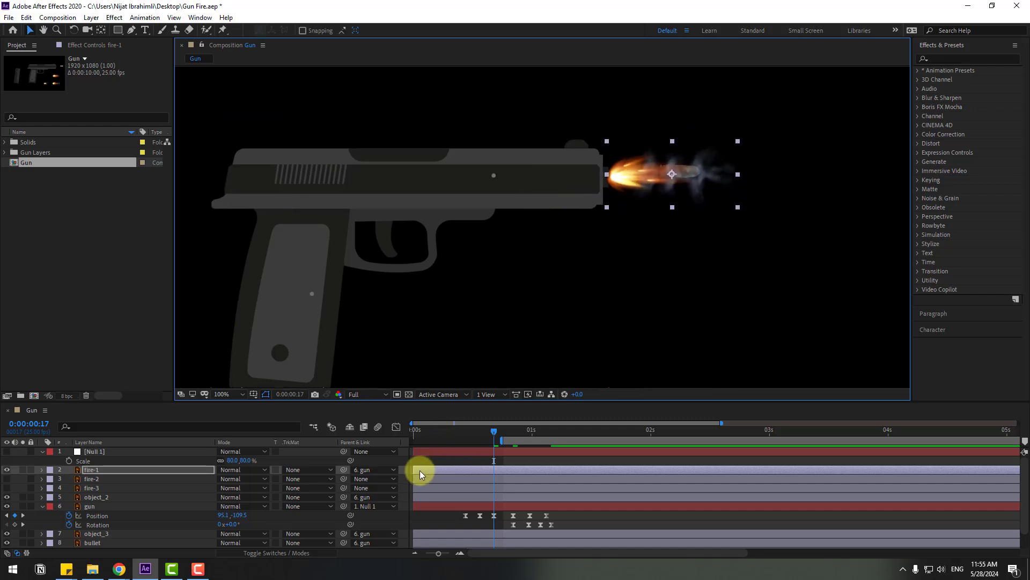
Trim fire-1 to start at 0:00:00:17, split it at 0:00:00:19 and delete the remaining part
{"action": "left_click_drag", "start_coordinate": [420, 470], "coordinate": [501, 467]}
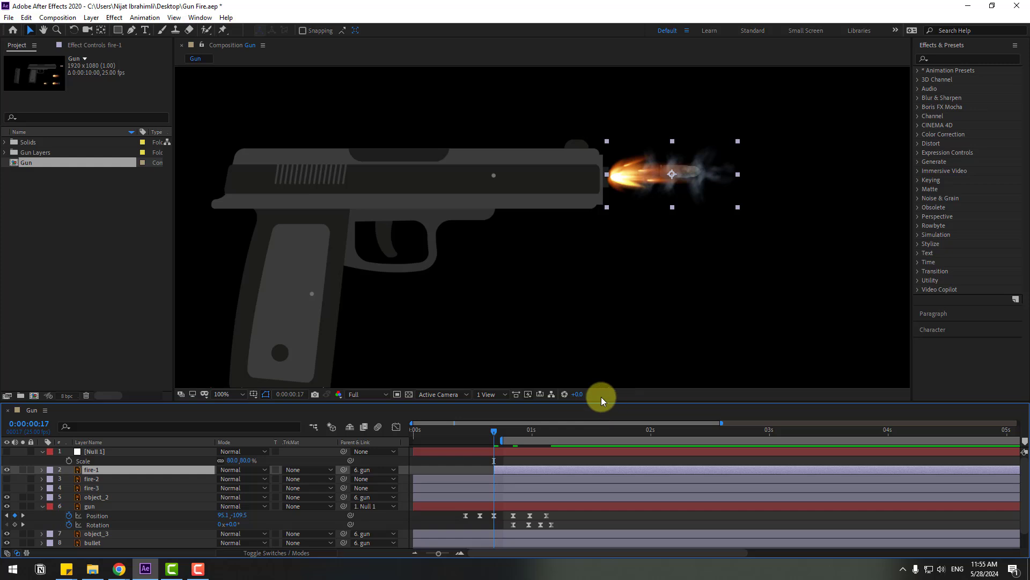
{"action": "key", "text": "Page_Down"}
{"action": "key", "text": "Page_Down"}
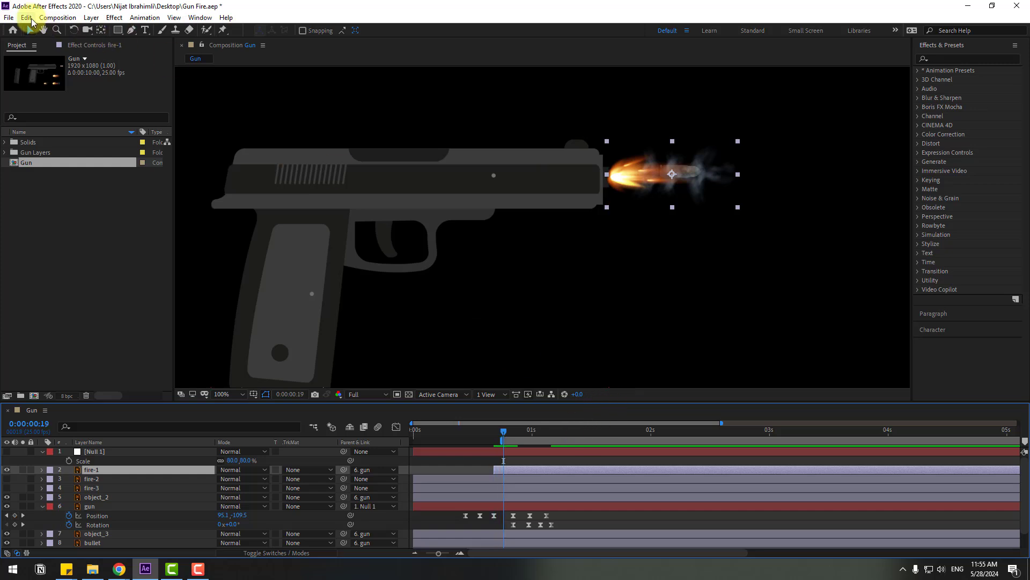
{"action": "left_click", "coordinate": [27, 17]}
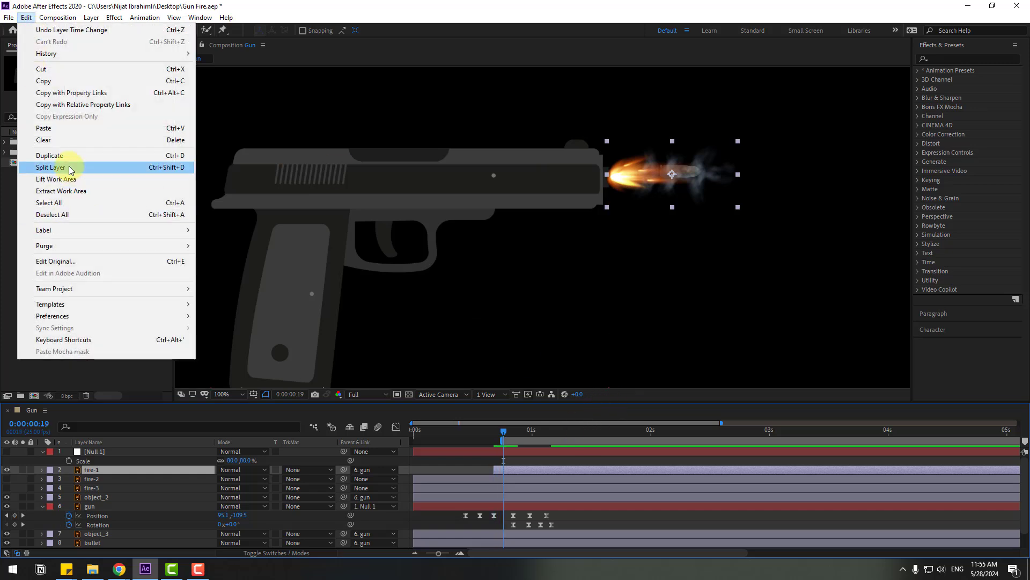
{"action": "left_click", "coordinate": [69, 168]}
{"action": "key", "text": "Delete"}
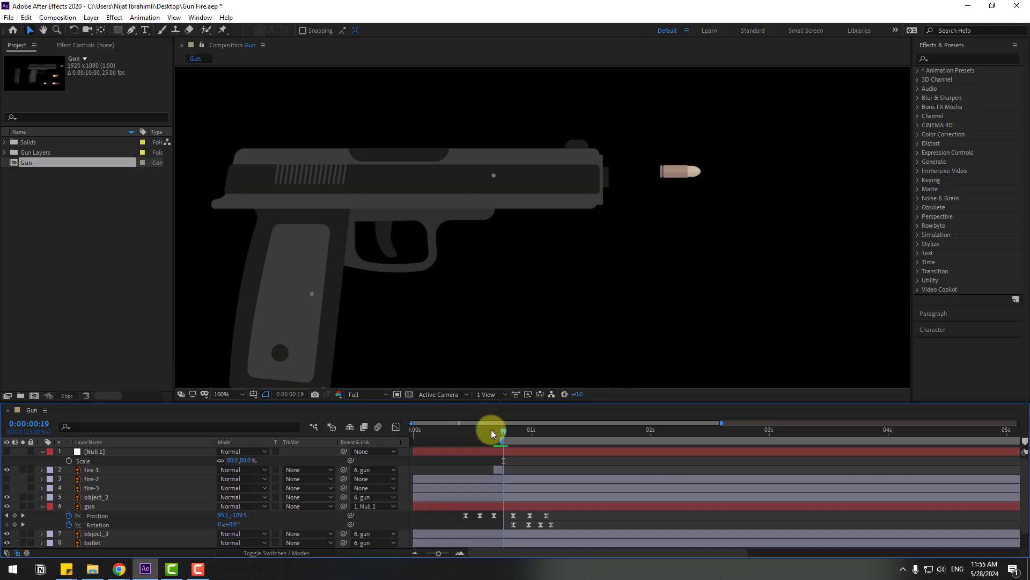
Shift the short fire-1 clip to the recoil peak around 0:00:00:24 and preview the shot
{"action": "left_click_drag", "start_coordinate": [498, 472], "coordinate": [622, 472]}
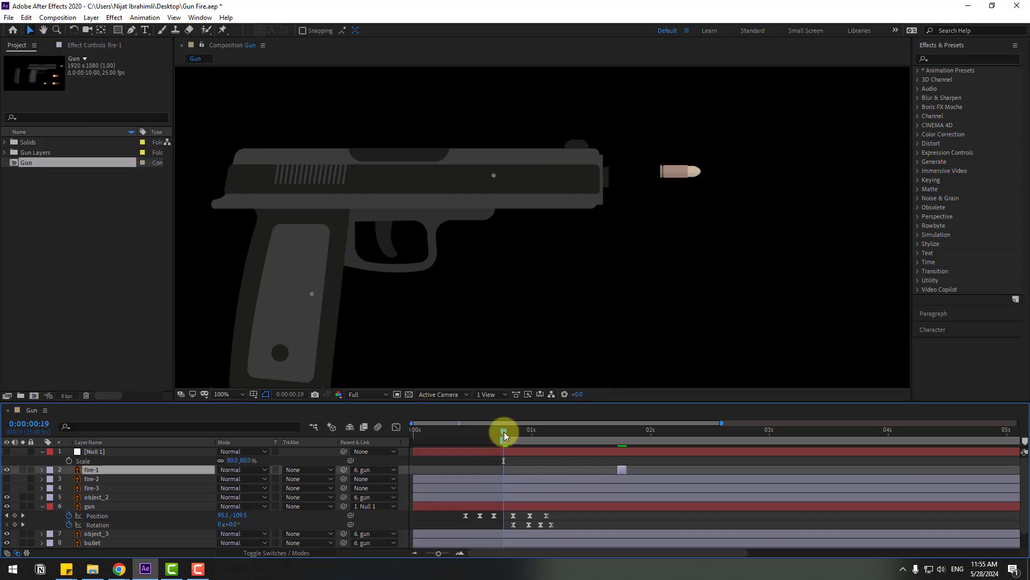
{"action": "mouse_move", "coordinate": [504, 431]}
{"action": "left_mouse_down"}
{"action": "mouse_move", "coordinate": [525, 430]}
{"action": "mouse_move", "coordinate": [513, 430]}
{"action": "left_mouse_up"}
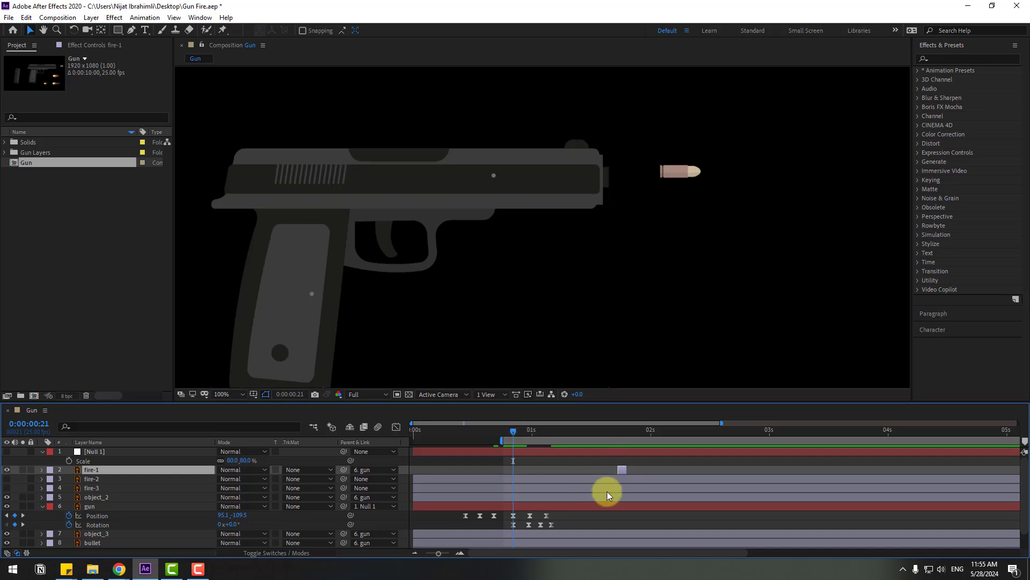
{"action": "left_click_drag", "start_coordinate": [621, 469], "coordinate": [526, 472]}
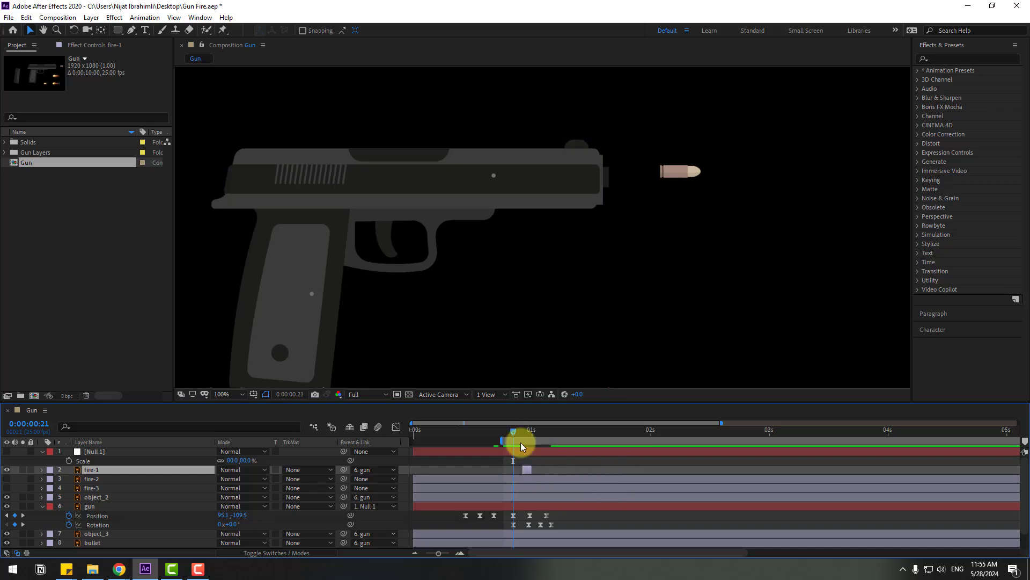
{"action": "mouse_move", "coordinate": [524, 430]}
{"action": "left_mouse_down"}
{"action": "mouse_move", "coordinate": [543, 430]}
{"action": "mouse_move", "coordinate": [528, 430]}
{"action": "left_mouse_up"}
{"action": "scroll", "coordinate": [634, 308], "scroll_direction": "down", "scroll_amount": 2}
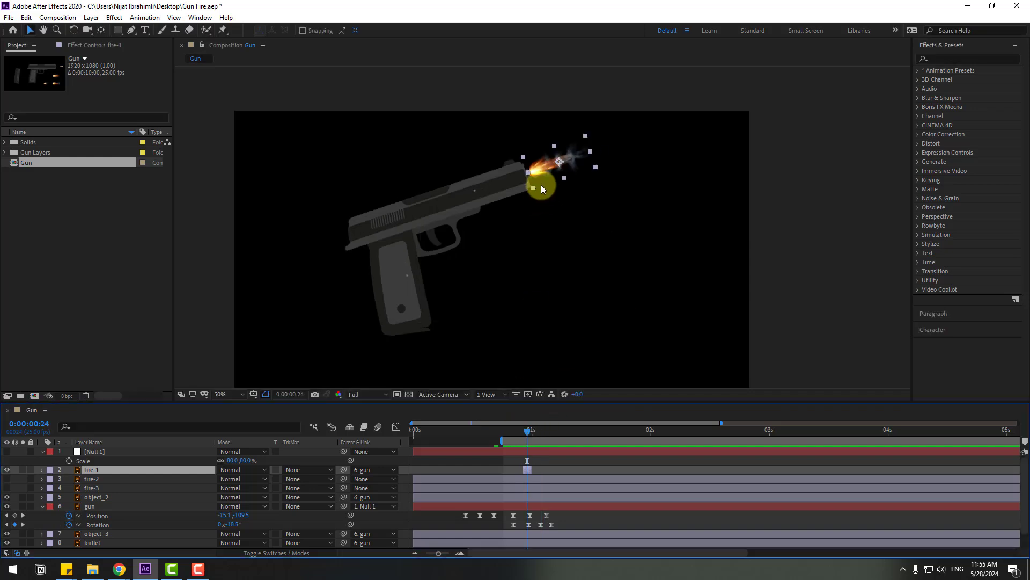
{"action": "scroll", "coordinate": [541, 185], "scroll_direction": "up", "scroll_amount": 2}
{"action": "left_click_drag", "start_coordinate": [588, 267], "coordinate": [679, 254]}
{"action": "scroll", "coordinate": [581, 275], "scroll_direction": "down", "scroll_amount": 3}
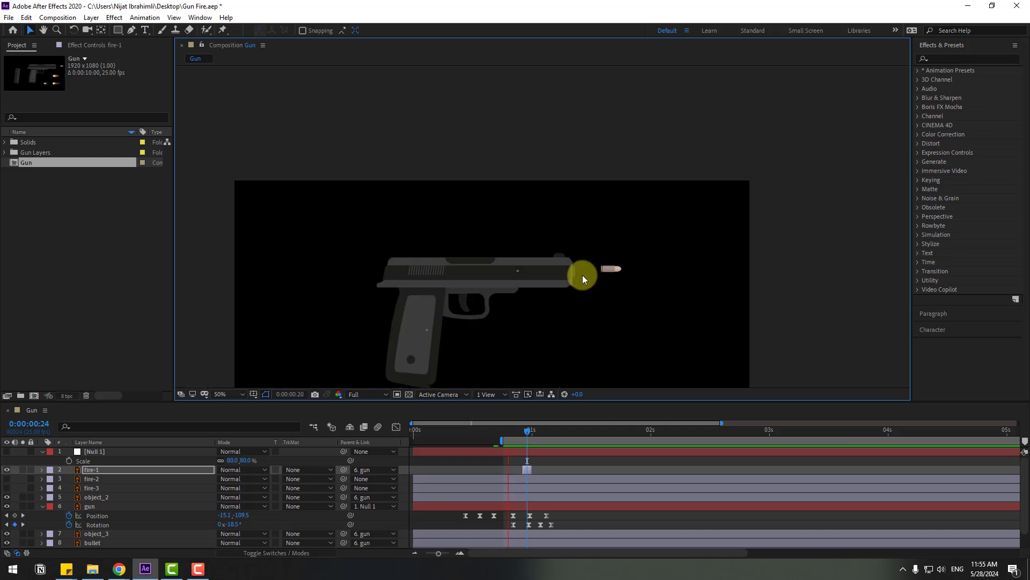
{"action": "scroll", "coordinate": [645, 285], "scroll_direction": "down", "scroll_amount": 1}
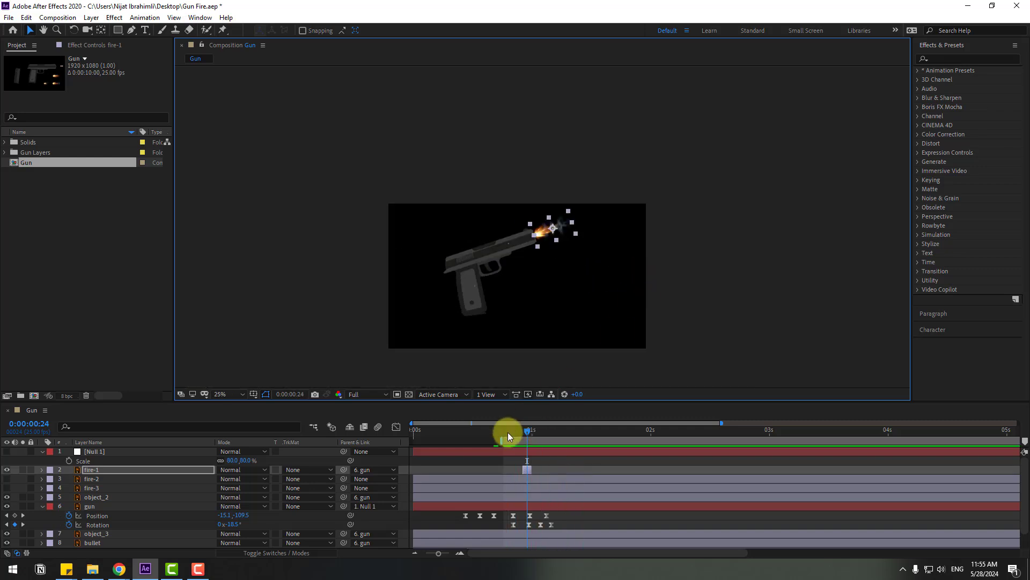
At 0:00:01:15, move the bullet onto the ejection port in the slide, Position about 421.4, -13.5
{"action": "left_click", "coordinate": [89, 541]}
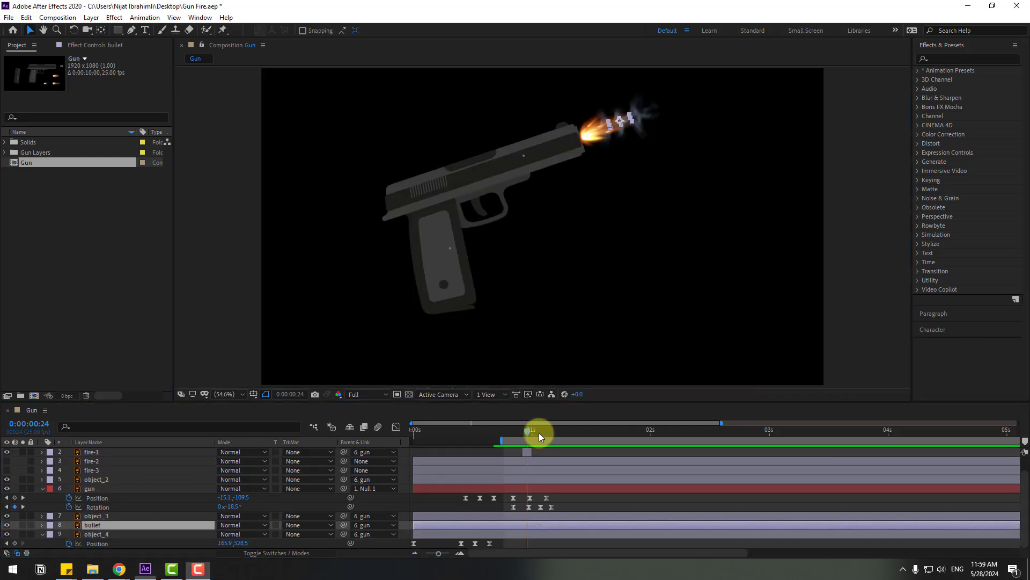
{"action": "left_click_drag", "start_coordinate": [539, 433], "coordinate": [603, 431]}
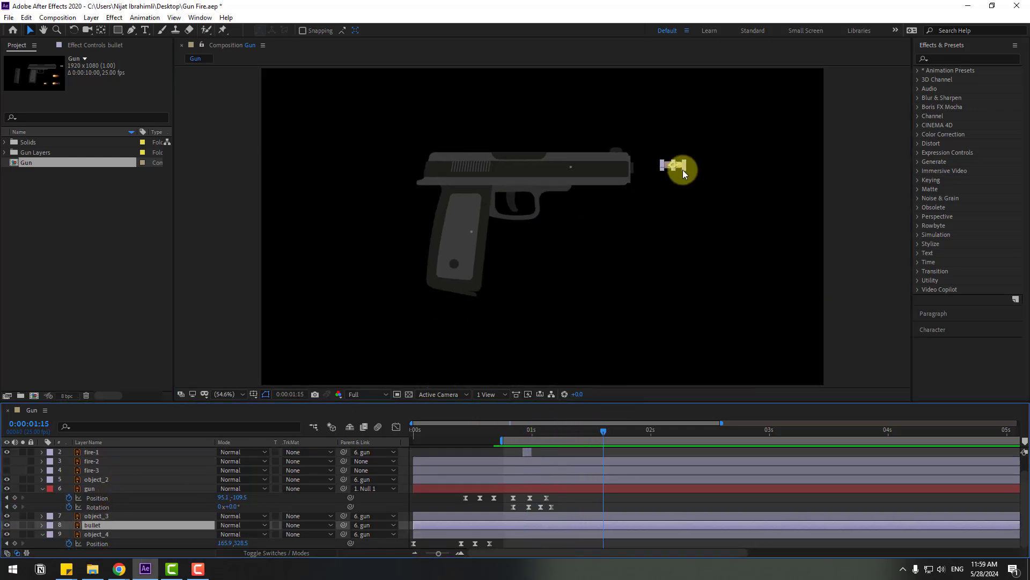
{"action": "left_click_drag", "start_coordinate": [672, 162], "coordinate": [514, 161]}
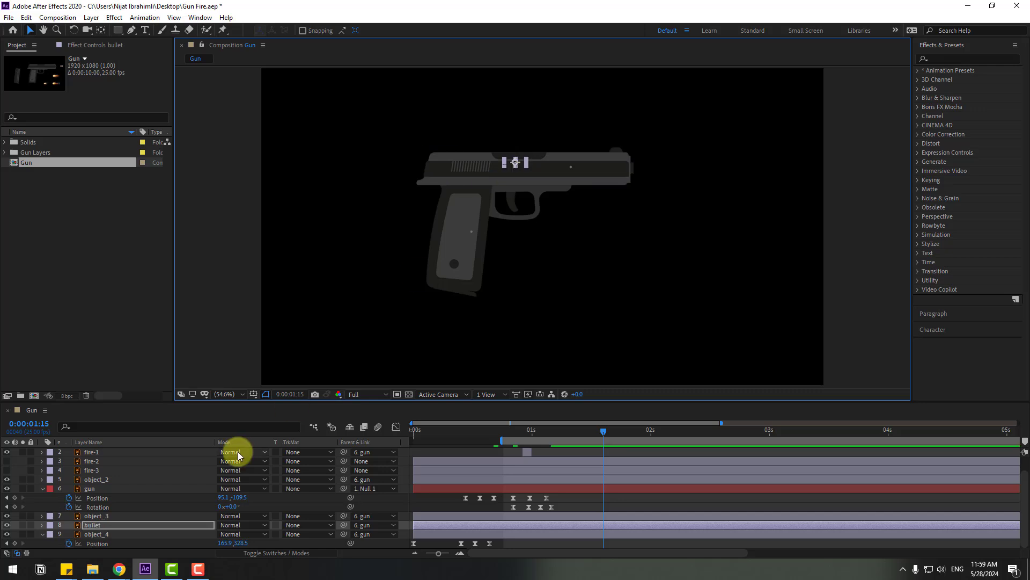
{"action": "scroll", "coordinate": [501, 156], "scroll_direction": "up", "scroll_amount": 2}
{"action": "left_click_drag", "start_coordinate": [473, 258], "coordinate": [527, 403]}
{"action": "left_click_drag", "start_coordinate": [504, 210], "coordinate": [525, 283]}
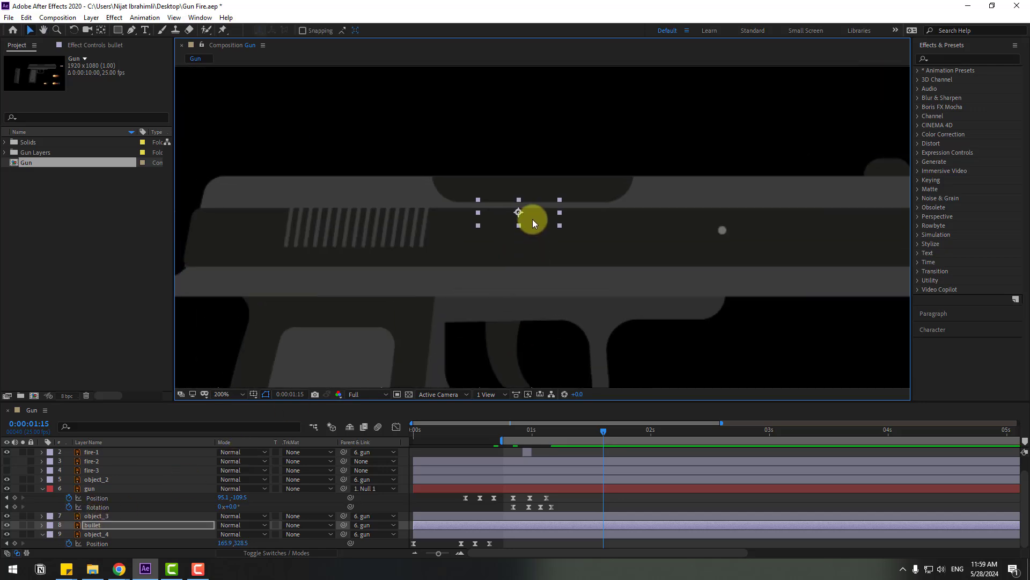
{"action": "left_click_drag", "start_coordinate": [533, 218], "coordinate": [532, 204]}
Trim the bullet layer to start at 0:00:01:15 and add a Position keyframe there
{"action": "left_click_drag", "start_coordinate": [430, 524], "coordinate": [622, 520]}
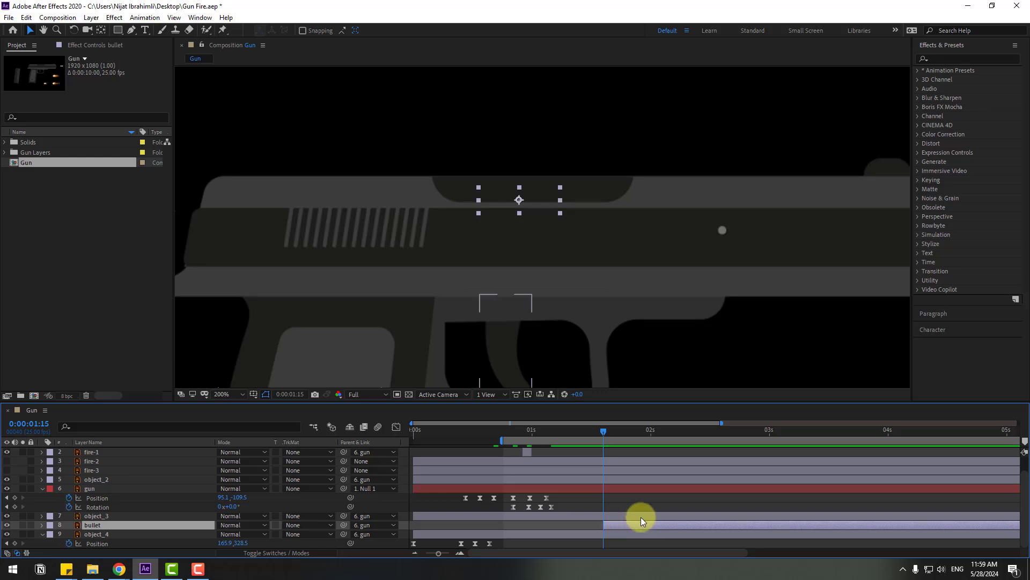
{"action": "key", "text": "p"}
{"action": "left_click", "coordinate": [69, 534]}
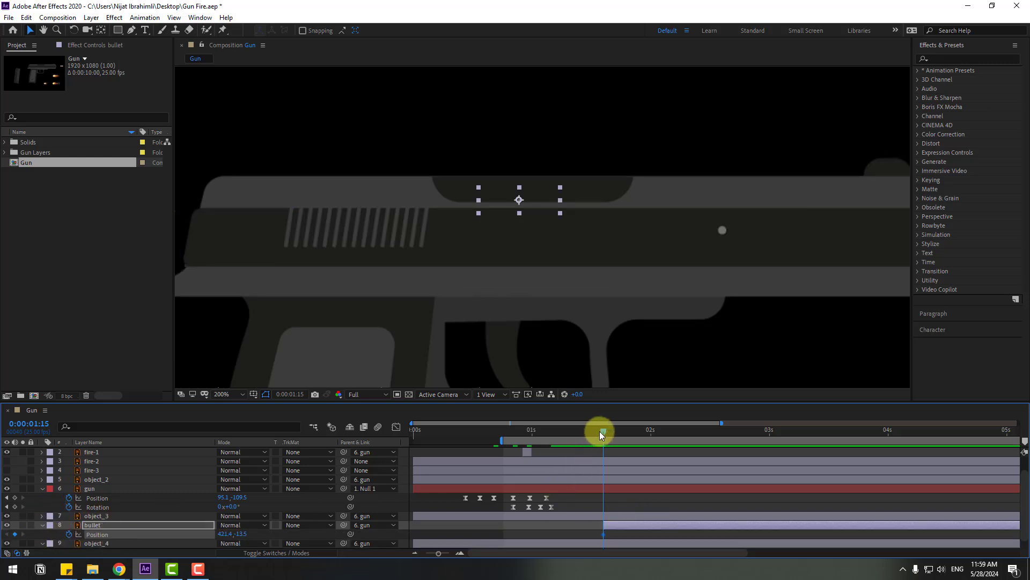
At 0:00:01:19, raise the bullet above the gun to about 426.4, -165.5 for a second Position keyframe
{"action": "left_click_drag", "start_coordinate": [600, 431], "coordinate": [621, 431]}
{"action": "scroll", "coordinate": [546, 278], "scroll_direction": "down", "scroll_amount": 2}
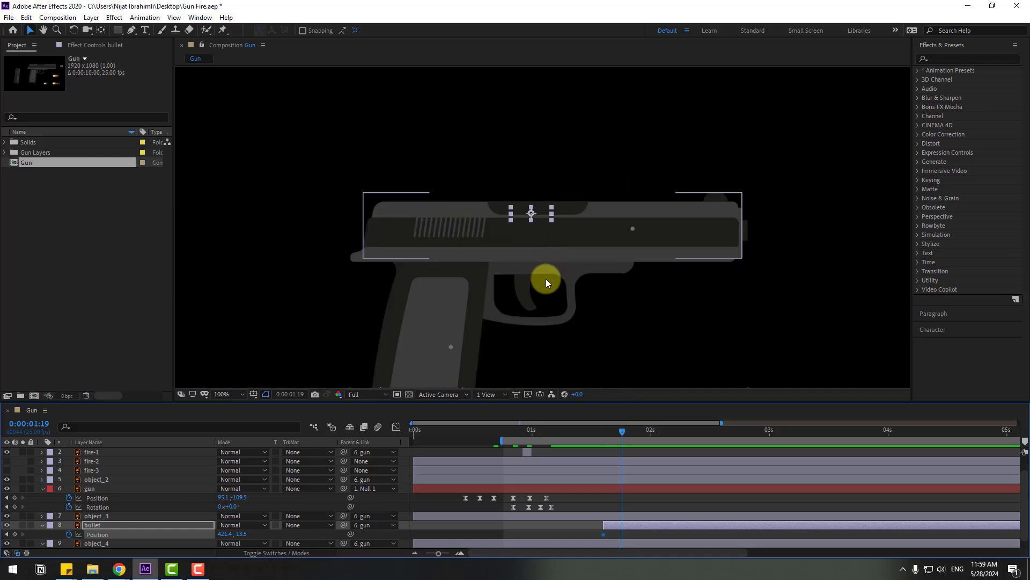
{"action": "scroll", "coordinate": [542, 263], "scroll_direction": "down", "scroll_amount": 1}
{"action": "scroll", "coordinate": [558, 198], "scroll_direction": "down", "scroll_amount": 1}
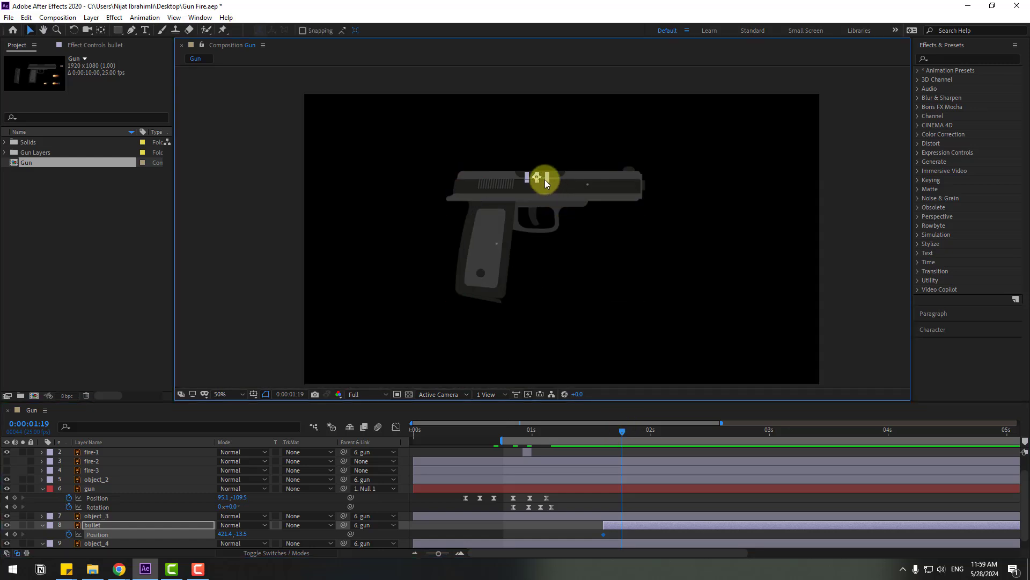
{"action": "left_click_drag", "start_coordinate": [540, 176], "coordinate": [542, 146]}
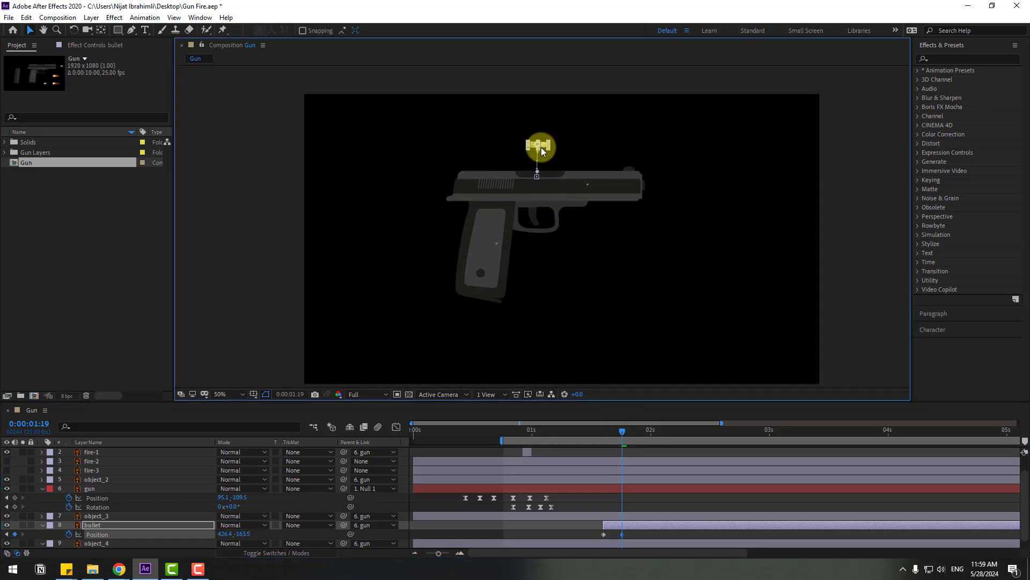
At 0:00:02:04, drop the bullet below the bottom edge of the frame, to a Position of about 434, 1054
{"action": "left_click", "coordinate": [672, 411]}
{"action": "key", "text": "shift+Page_Down"}
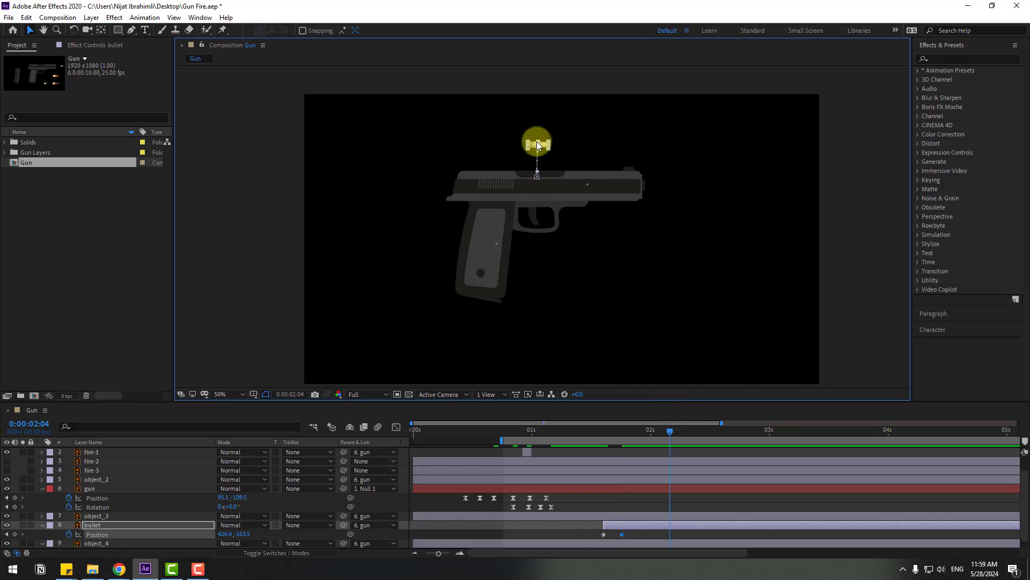
{"action": "left_click", "coordinate": [538, 145]}
{"action": "left_click_drag", "start_coordinate": [539, 146], "coordinate": [522, 327]}
Apply Easy Ease to the bullet's three Position keyframes, start the work area just before the first one, and preview the ejection
{"action": "left_click_drag", "start_coordinate": [675, 536], "coordinate": [600, 534]}
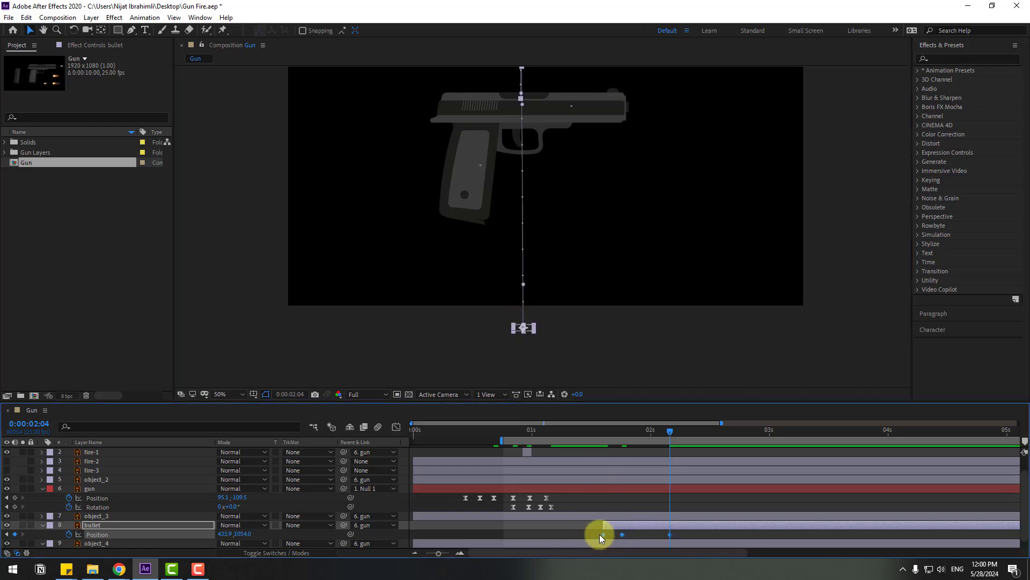
{"action": "right_click", "coordinate": [603, 534]}
{"action": "mouse_move", "coordinate": [610, 527]}
{"action": "left_click", "coordinate": [775, 467]}
{"action": "left_click_drag", "start_coordinate": [503, 442], "coordinate": [599, 429]}
{"action": "left_click_drag", "start_coordinate": [698, 222], "coordinate": [708, 273]}
{"action": "key", "text": "space"}
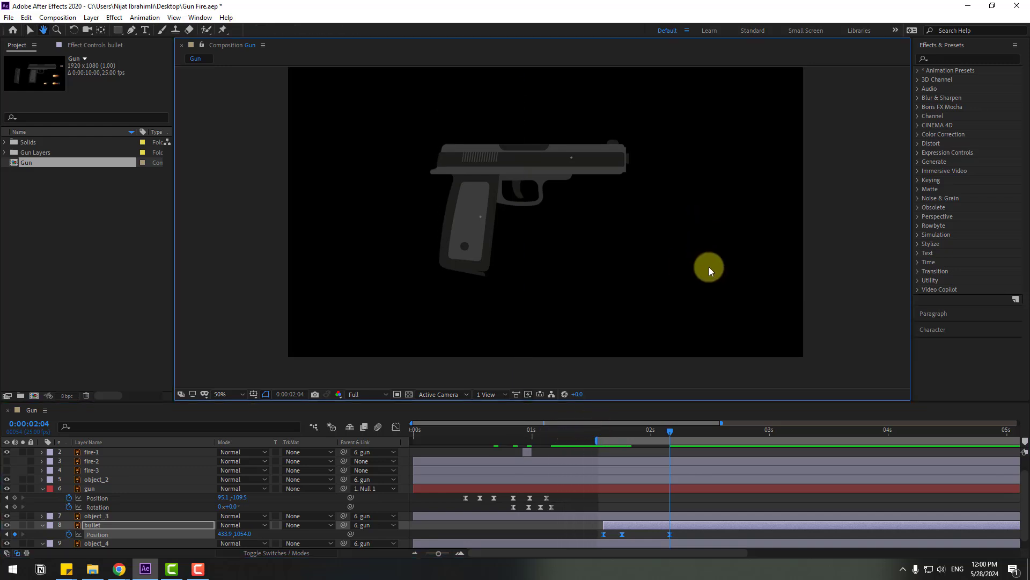
{"action": "key", "text": "space"}
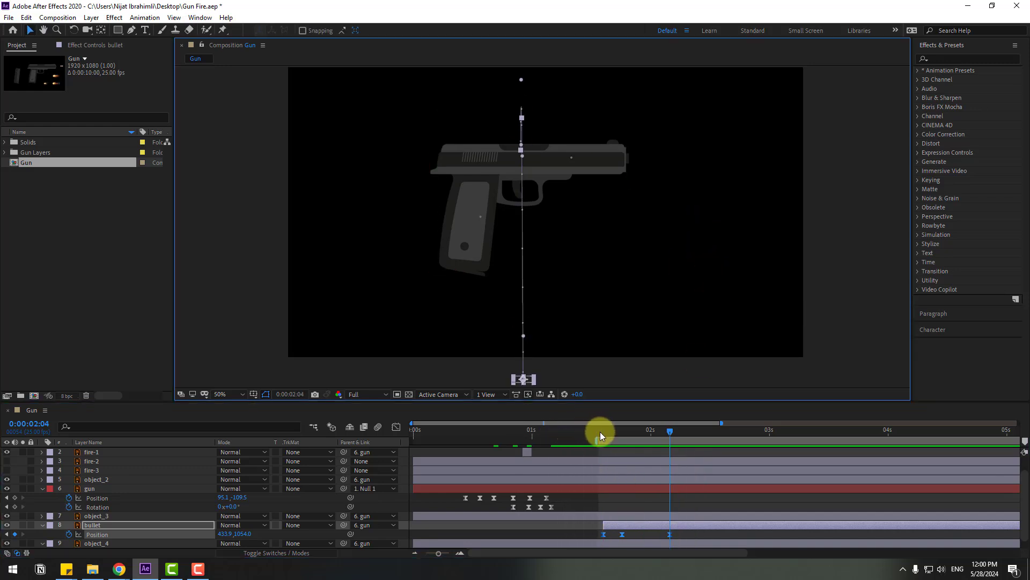
Move the bullet layer above the gun layer in the stack, directly below object_2
{"action": "mouse_move", "coordinate": [604, 434]}
{"action": "left_mouse_down"}
{"action": "mouse_move", "coordinate": [625, 433]}
{"action": "mouse_move", "coordinate": [605, 437]}
{"action": "left_mouse_up"}
{"action": "left_click", "coordinate": [611, 536]}
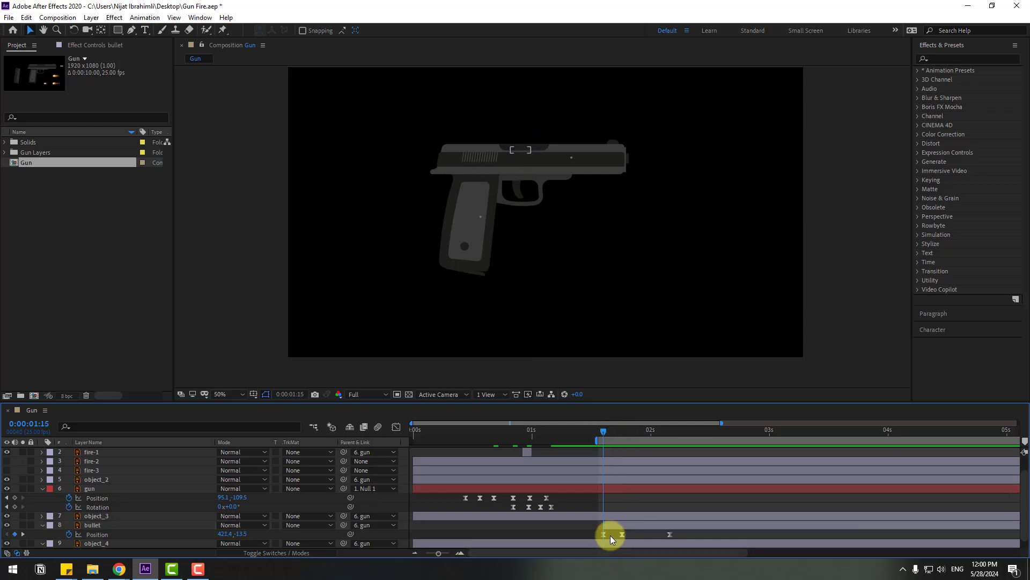
{"action": "left_click", "coordinate": [603, 534]}
{"action": "scroll", "coordinate": [639, 278], "scroll_direction": "up", "scroll_amount": 3}
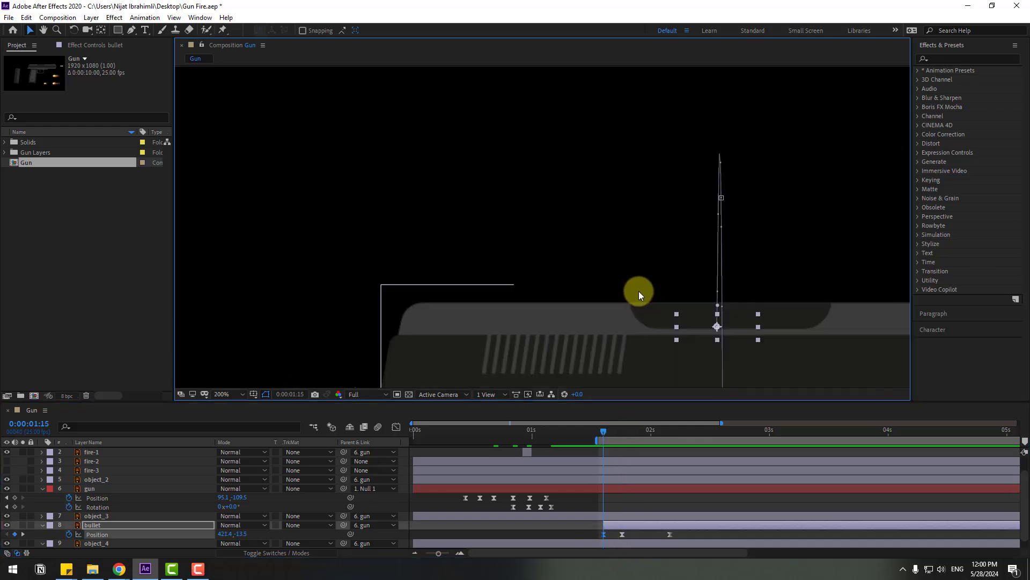
{"action": "mouse_move", "coordinate": [608, 434]}
{"action": "left_mouse_down"}
{"action": "mouse_move", "coordinate": [636, 430]}
{"action": "mouse_move", "coordinate": [601, 432]}
{"action": "mouse_move", "coordinate": [617, 430]}
{"action": "left_mouse_up"}
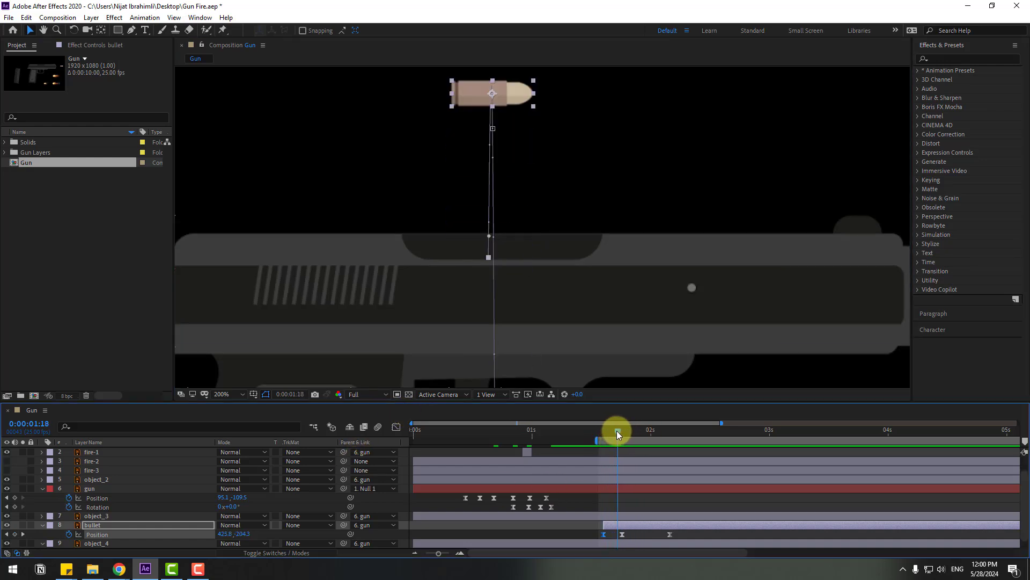
{"action": "left_click", "coordinate": [93, 526]}
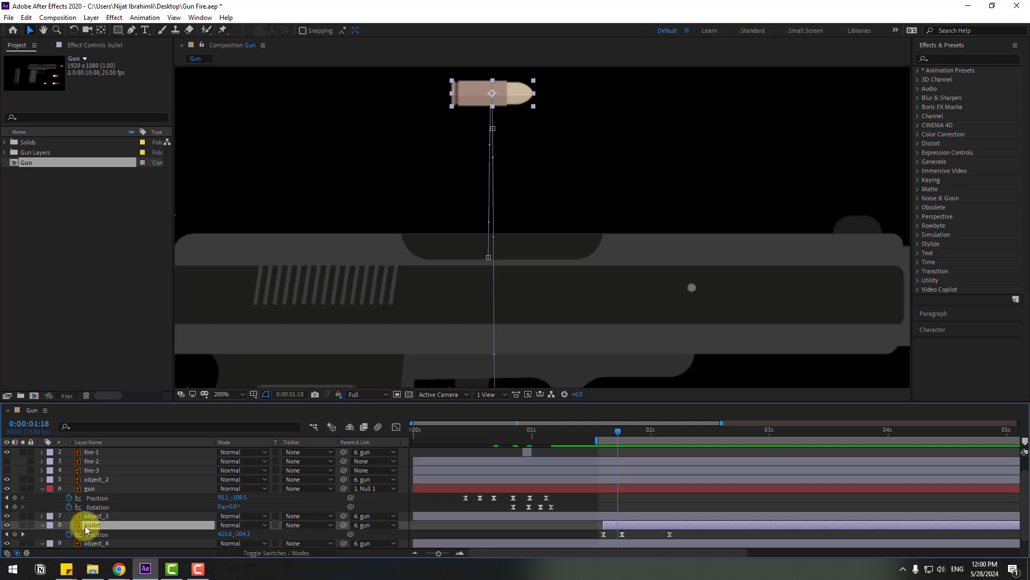
{"action": "left_click_drag", "start_coordinate": [86, 529], "coordinate": [104, 484]}
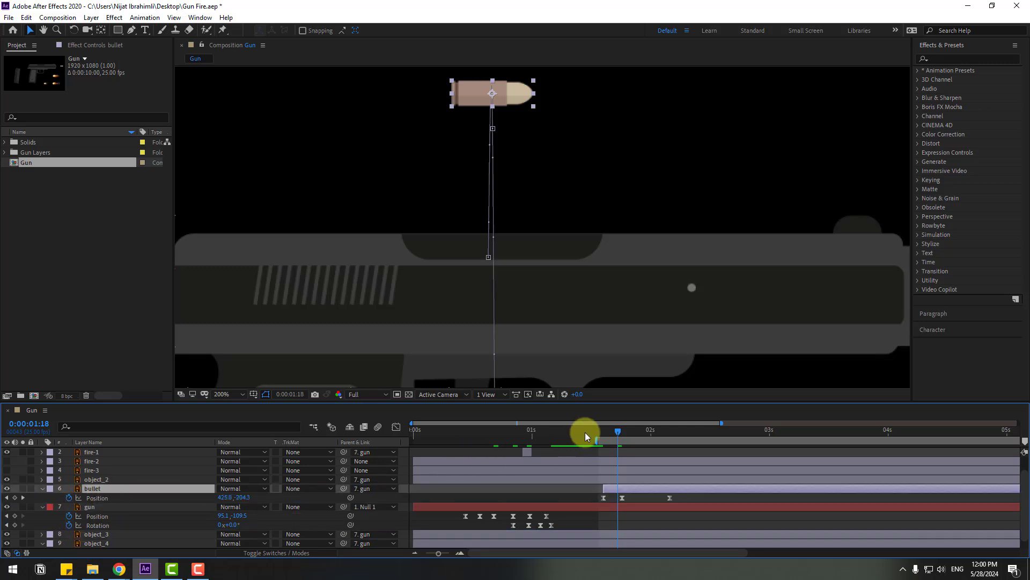
Preview the bullet's ejection and fall with its new stacking order
{"action": "left_click_drag", "start_coordinate": [598, 433], "coordinate": [628, 430]}
{"action": "scroll", "coordinate": [644, 323], "scroll_direction": "down", "scroll_amount": 2}
{"action": "key", "text": "space"}
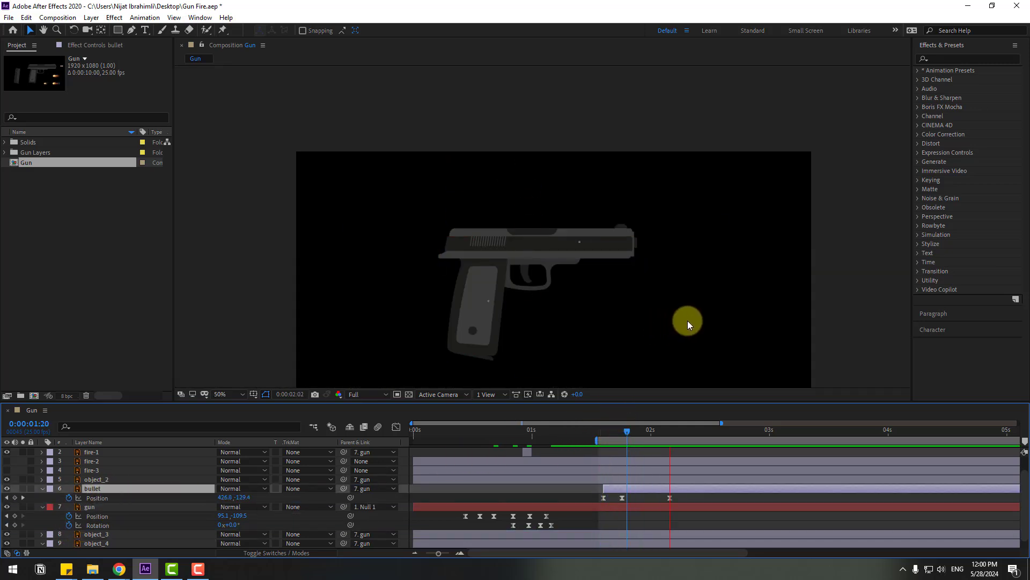
{"action": "scroll", "coordinate": [661, 337], "scroll_direction": "down", "scroll_amount": 3}
{"action": "key", "text": "space"}
{"action": "key", "text": "space"}
{"action": "scroll", "coordinate": [629, 322], "scroll_direction": "up", "scroll_amount": 4}
{"action": "key", "text": "space"}
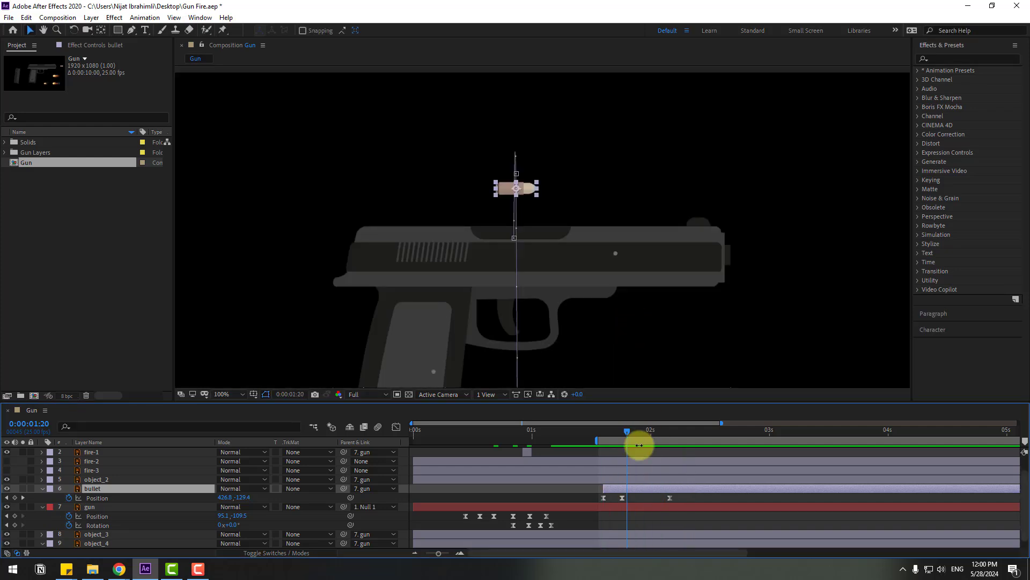
Pull the bullet's last Position keyframe earlier, to about 0:00:01:23, and preview the quicker fall
{"action": "left_click_drag", "start_coordinate": [670, 498], "coordinate": [643, 497]}
{"action": "key", "text": "space"}
{"action": "scroll", "coordinate": [649, 499], "scroll_direction": "down", "scroll_amount": 1}
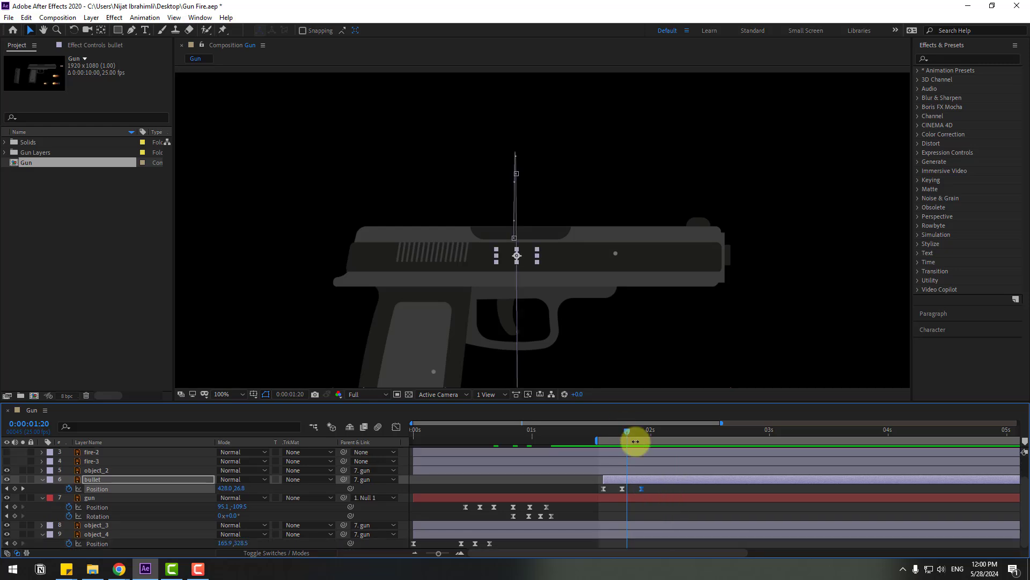
{"action": "key", "text": "space"}
{"action": "scroll", "coordinate": [623, 339], "scroll_direction": "down", "scroll_amount": 1}
{"action": "key", "text": "space"}
Reveal the bullet's Rotation alongside its Position and add a Rotation keyframe at 0:00:01:15
{"action": "left_click_drag", "start_coordinate": [613, 344], "coordinate": [612, 298]}
{"action": "scroll", "coordinate": [577, 223], "scroll_direction": "up", "scroll_amount": 2}
{"action": "left_click_drag", "start_coordinate": [580, 230], "coordinate": [644, 338]}
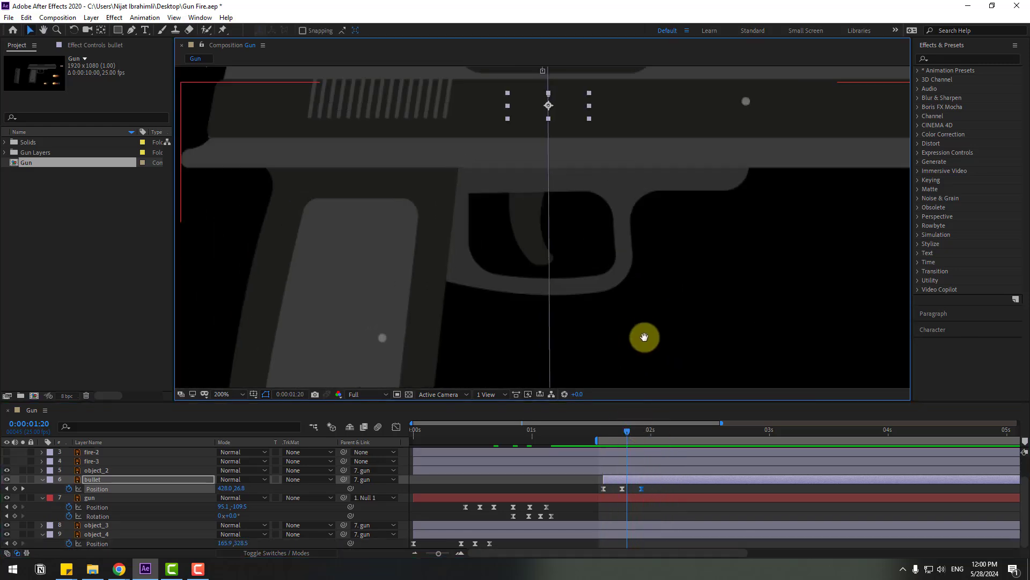
{"action": "left_click_drag", "start_coordinate": [623, 215], "coordinate": [633, 344]}
{"action": "left_click", "coordinate": [610, 433]}
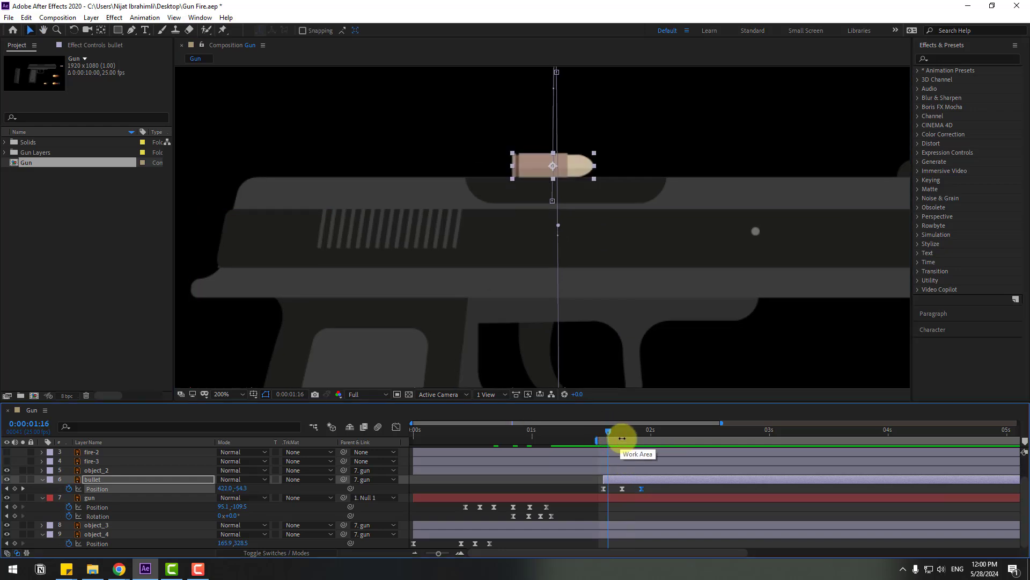
{"action": "key", "text": "shift+r"}
{"action": "left_click", "coordinate": [69, 498]}
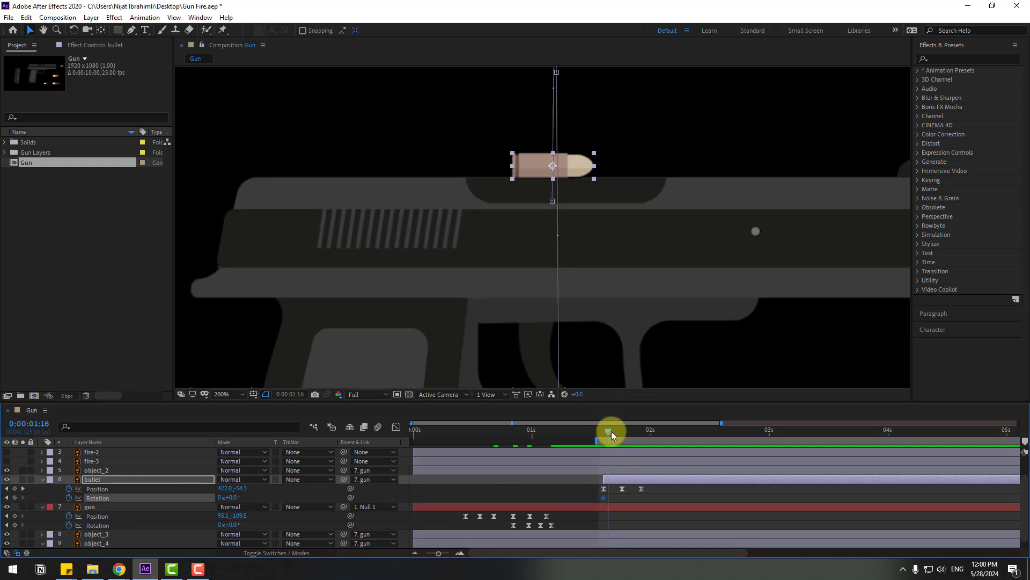
Set the bullet's Rotation to -237° in a second keyframe and place that keyframe at about 0:00:01:24
{"action": "left_click_drag", "start_coordinate": [611, 431], "coordinate": [622, 431]}
{"action": "key", "text": "comma"}
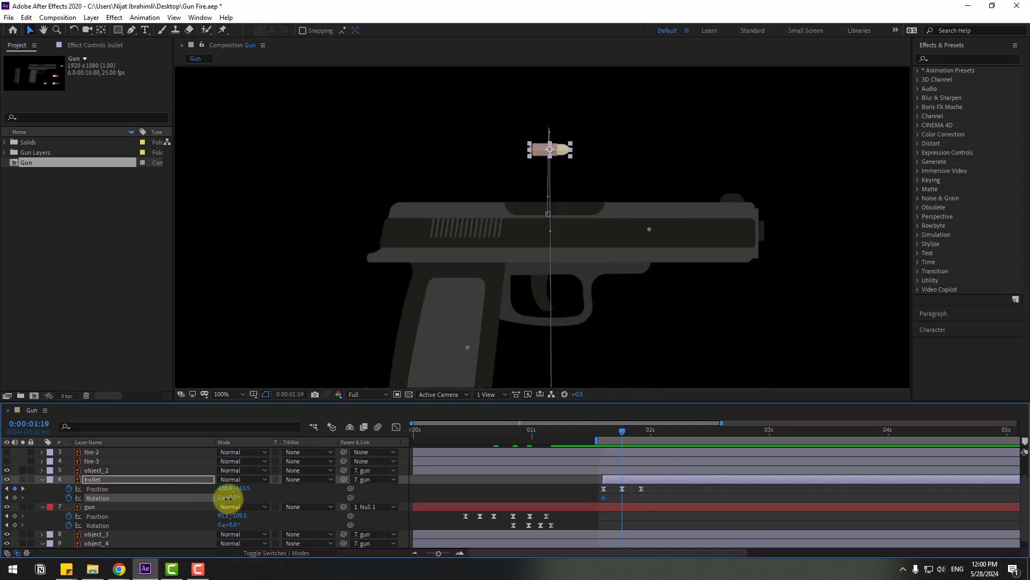
{"action": "left_click_drag", "start_coordinate": [228, 498], "coordinate": [138, 524]}
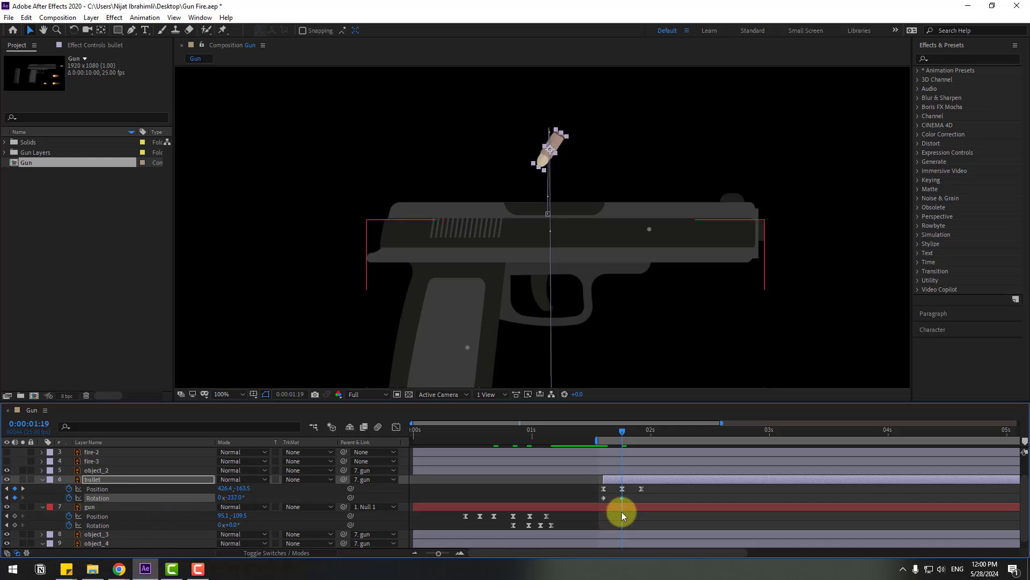
{"action": "left_click_drag", "start_coordinate": [622, 498], "coordinate": [646, 497]}
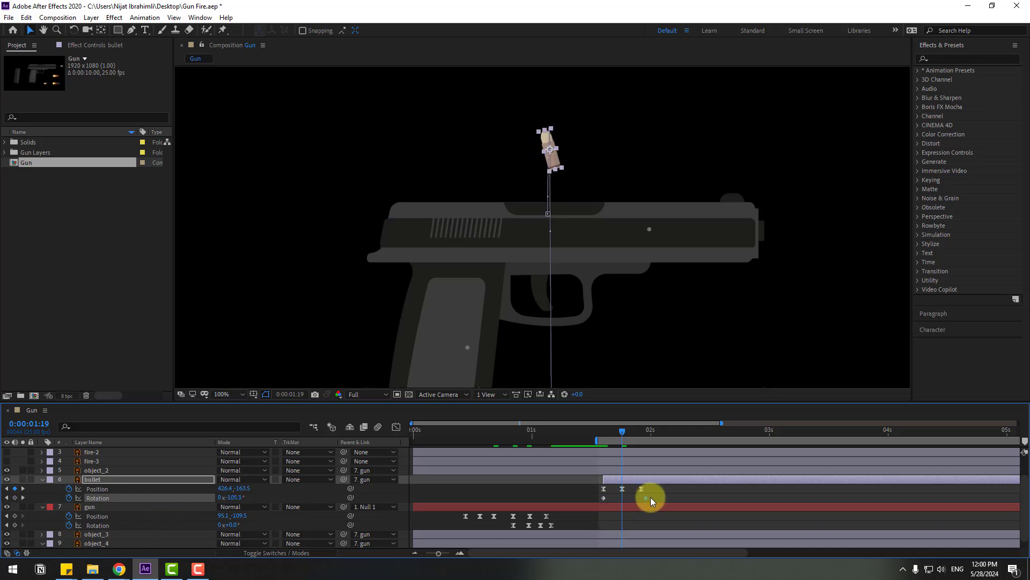
Apply Easy Ease to the bullet's two Rotation keyframes and preview the spin
{"action": "right_click", "coordinate": [604, 498]}
{"action": "mouse_move", "coordinate": [667, 488]}
{"action": "left_click", "coordinate": [816, 420]}
{"action": "scroll", "coordinate": [696, 320], "scroll_direction": "down", "scroll_amount": 1}
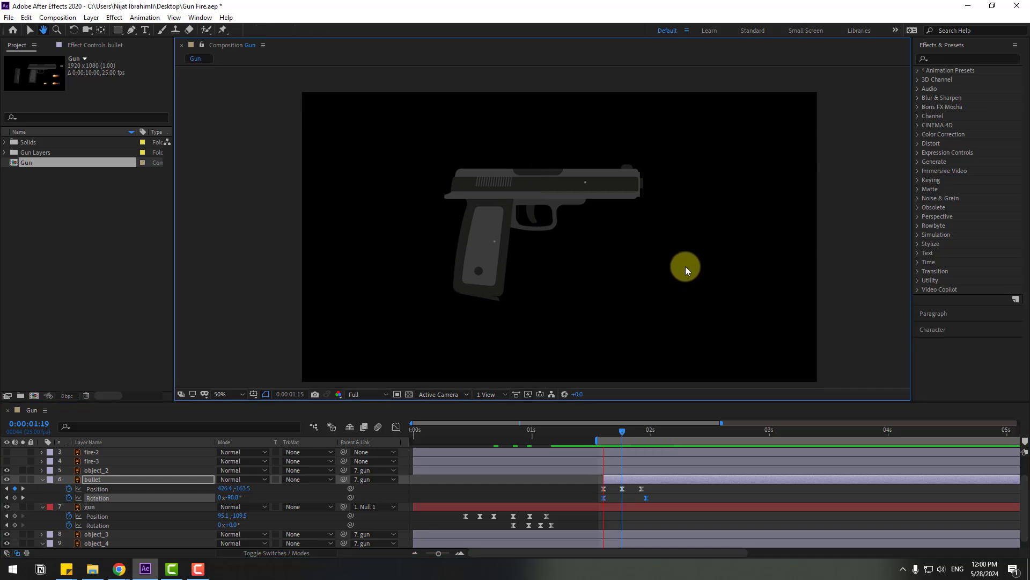
{"action": "key", "text": "space"}
{"action": "left_click_drag", "start_coordinate": [649, 320], "coordinate": [642, 299]}
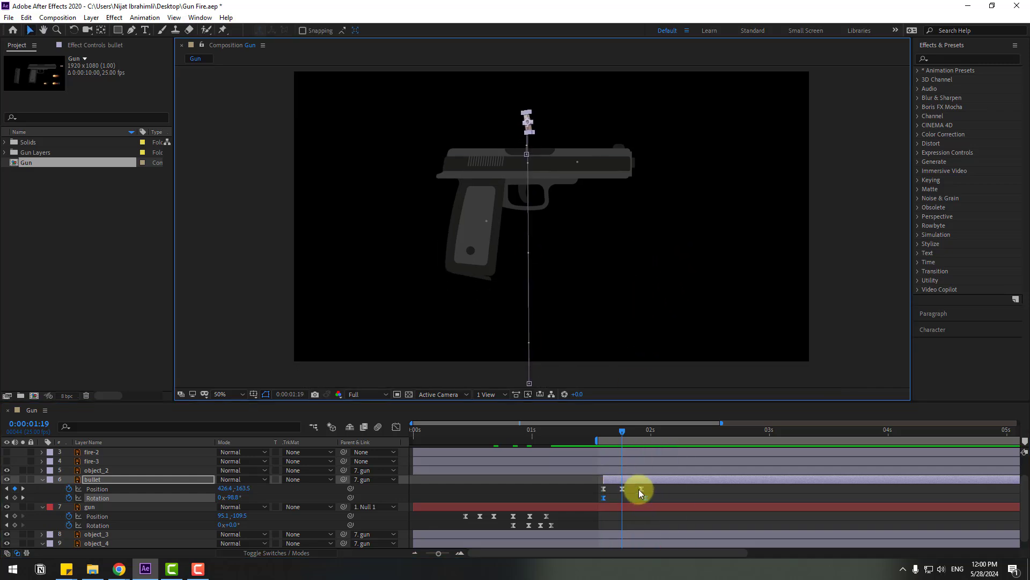
Retime the bullet's middle Position keyframe to 0:00:01:22 and its last Position and Rotation keyframes to 0:00:02:04
{"action": "left_click_drag", "start_coordinate": [638, 489], "coordinate": [669, 498]}
{"action": "key", "text": "comma"}
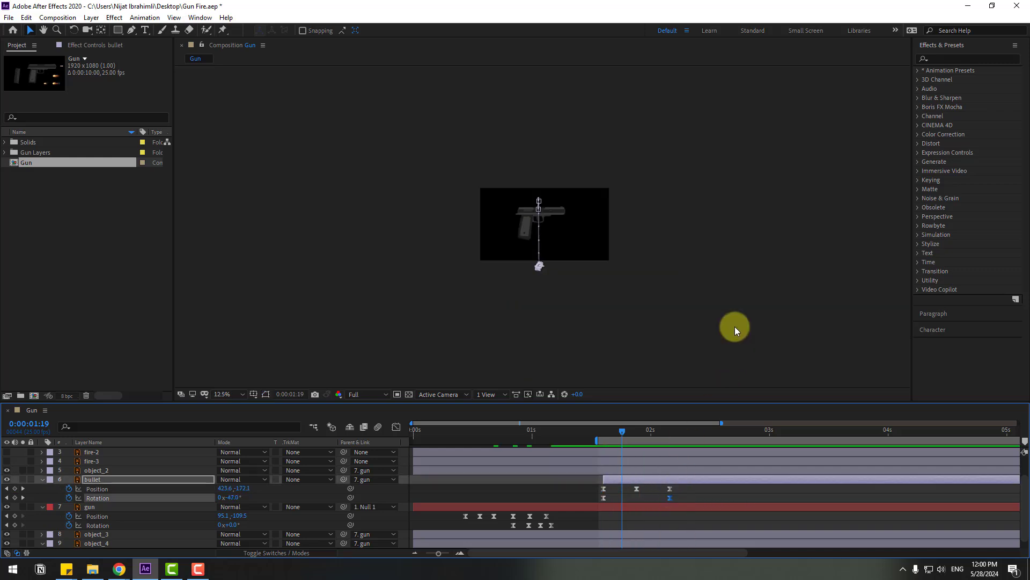
{"action": "key", "text": "period"}
At 0:00:01:22, shift the bullet right and slightly up to a Position of about 591.4, -221, and preview the arc
{"action": "left_click_drag", "start_coordinate": [601, 430], "coordinate": [639, 433]}
{"action": "left_click", "coordinate": [636, 488]}
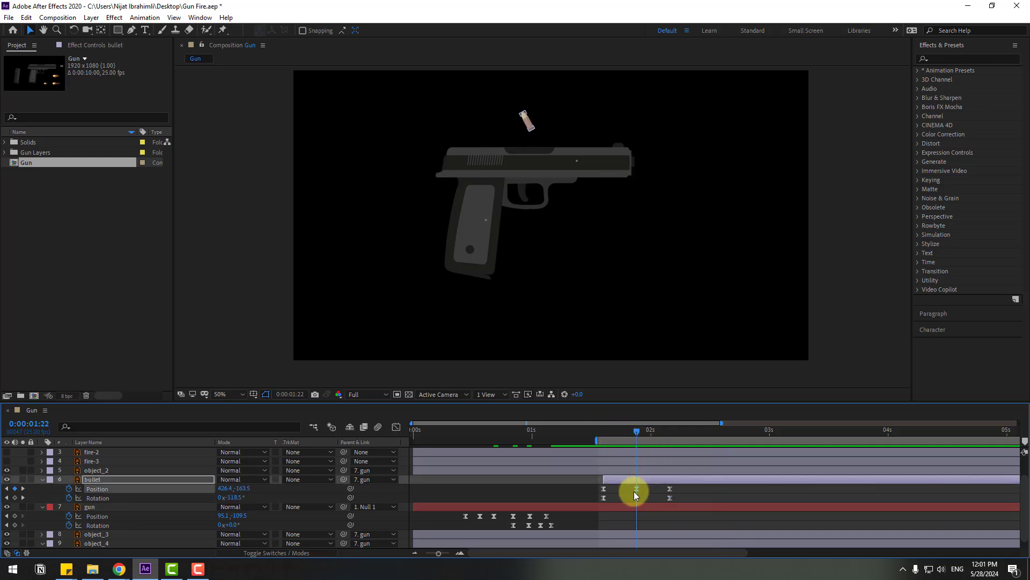
{"action": "left_click_drag", "start_coordinate": [529, 122], "coordinate": [564, 111]}
{"action": "key", "text": "space"}
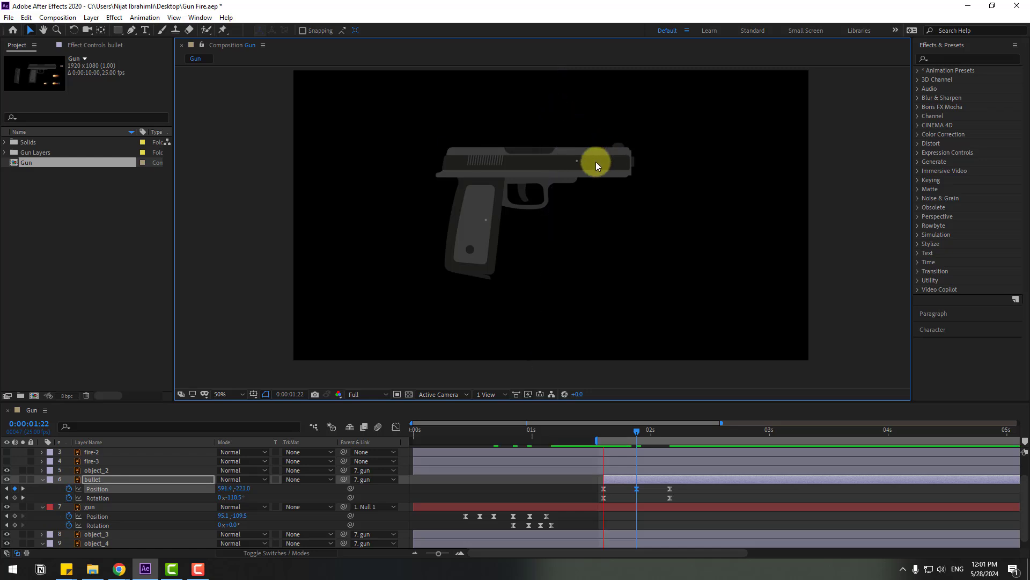
{"action": "key", "text": "space"}
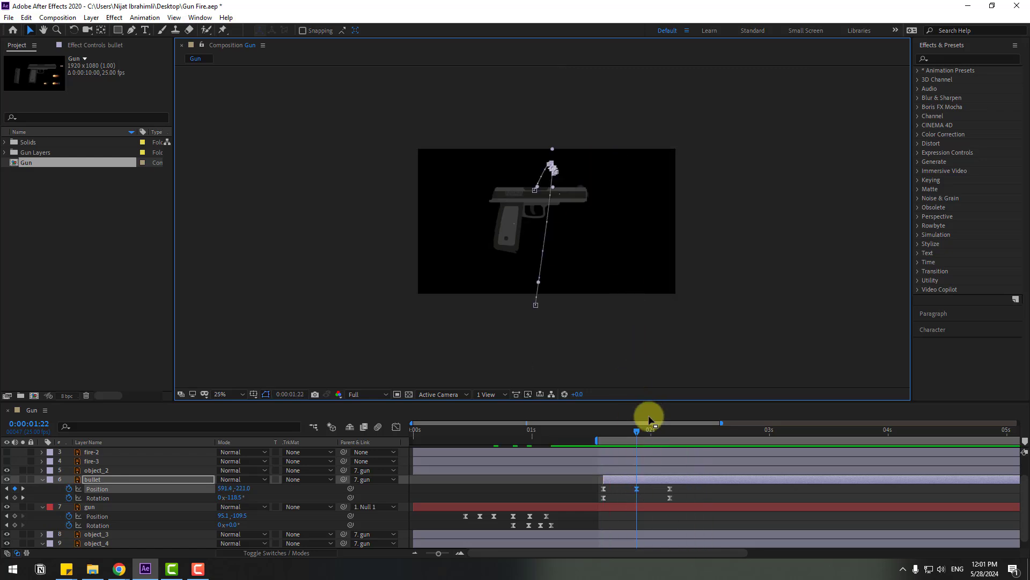
At 0:00:02:04, move the bullet's landing point right to about 918.9, 1109, preview the ejection and collapse the layer's properties
{"action": "left_click", "coordinate": [669, 430]}
{"action": "left_click_drag", "start_coordinate": [535, 305], "coordinate": [590, 308]}
{"action": "key", "text": "space"}
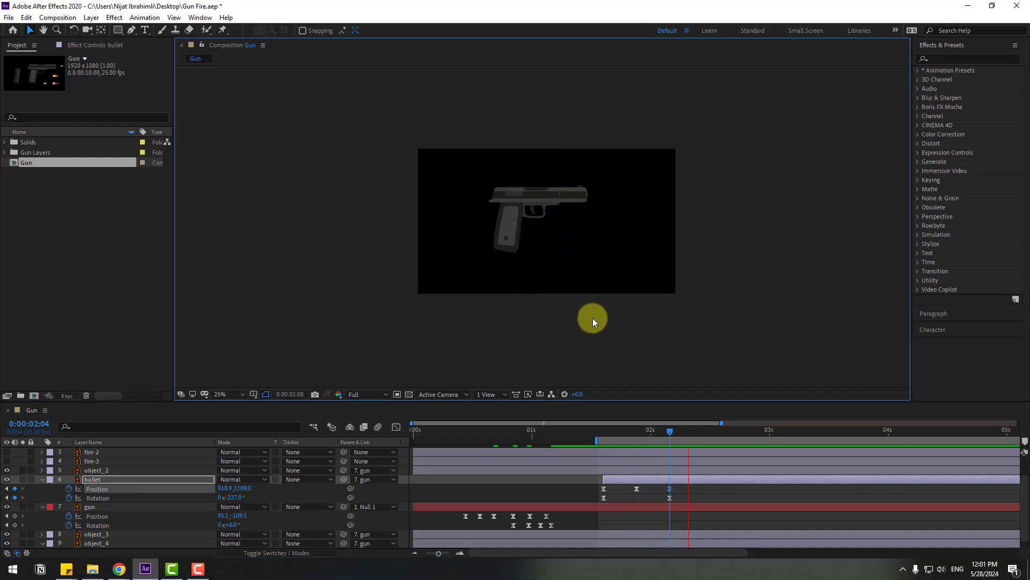
{"action": "key", "text": "space"}
{"action": "key", "text": "space"}
{"action": "scroll", "coordinate": [600, 294], "scroll_direction": "up", "scroll_amount": 2}
{"action": "key", "text": "space"}
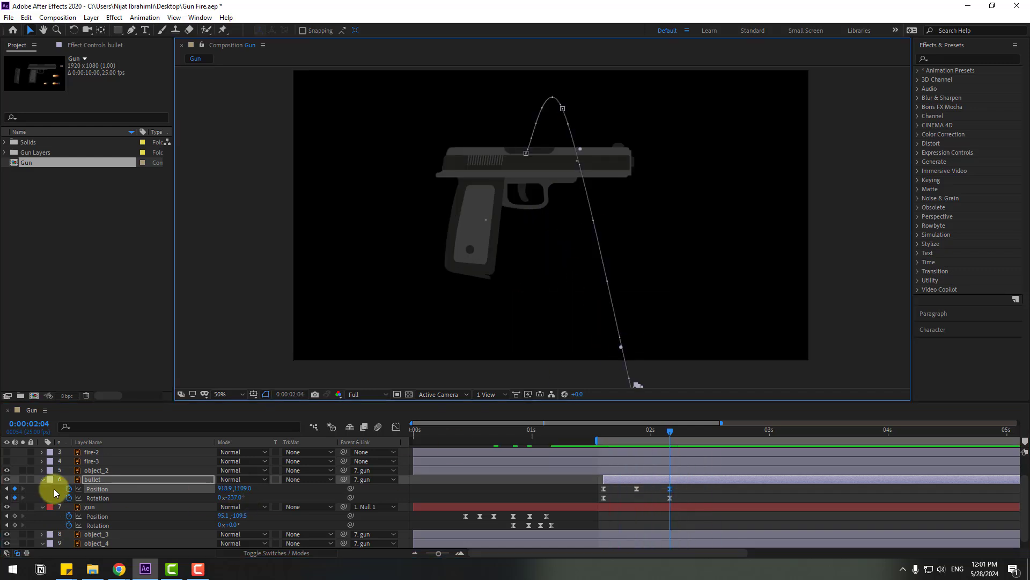
{"action": "left_click", "coordinate": [42, 479]}
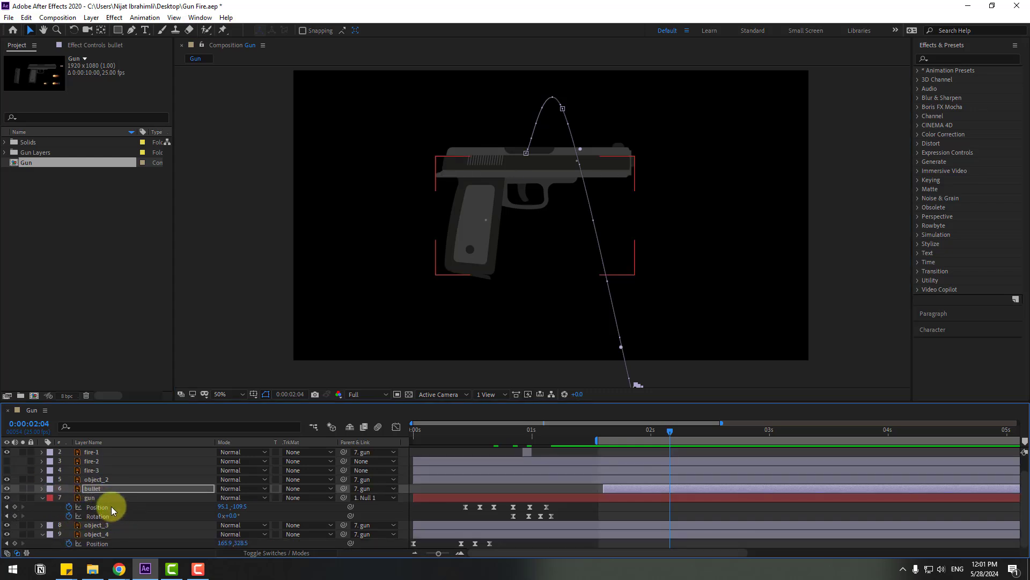
Keyframe object_2's Position where the gun's recoil rotation begins, and slide it back to 393.6, 14.0 at 0:00:01:00
{"action": "left_click", "coordinate": [99, 479]}
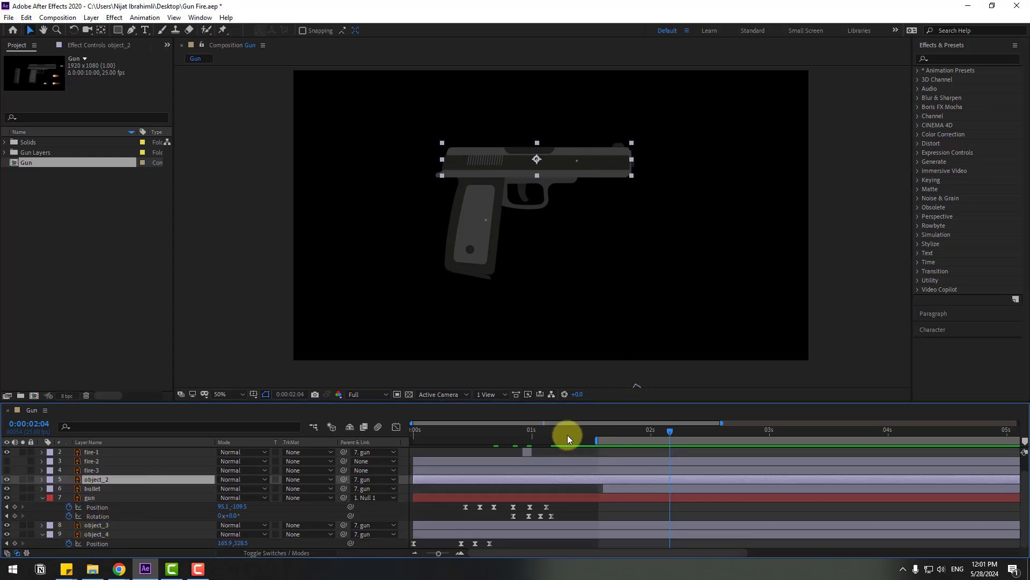
{"action": "left_click_drag", "start_coordinate": [552, 433], "coordinate": [494, 430]}
{"action": "left_click_drag", "start_coordinate": [477, 429], "coordinate": [531, 433]}
{"action": "key", "text": "p"}
{"action": "left_click", "coordinate": [68, 488]}
{"action": "left_click_drag", "start_coordinate": [240, 489], "coordinate": [188, 490]}
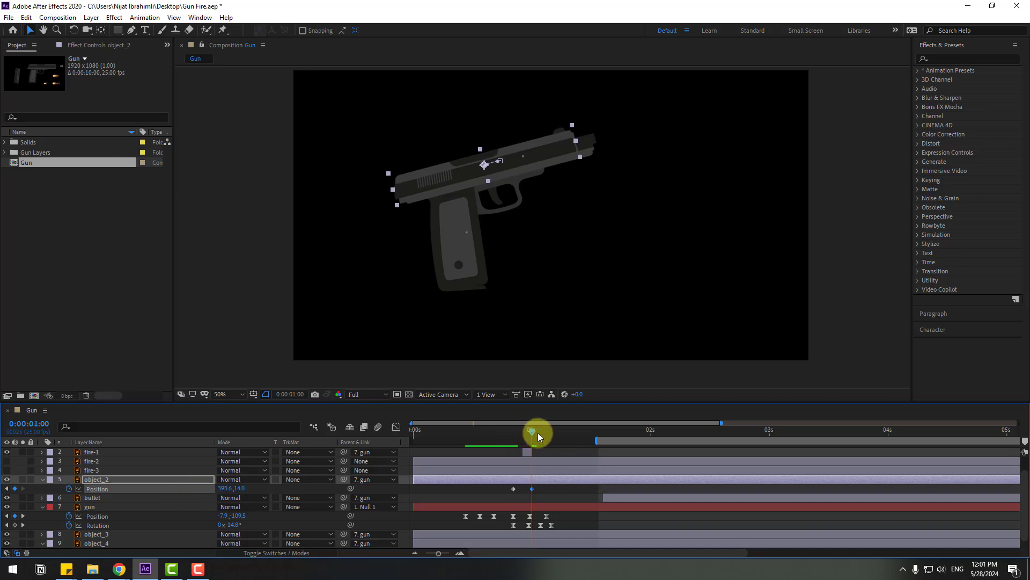
Copy object_2's first Position keyframe to 0:00:01:03 and apply Easy Ease to all three Position keyframes
{"action": "left_click_drag", "start_coordinate": [538, 432], "coordinate": [545, 433]}
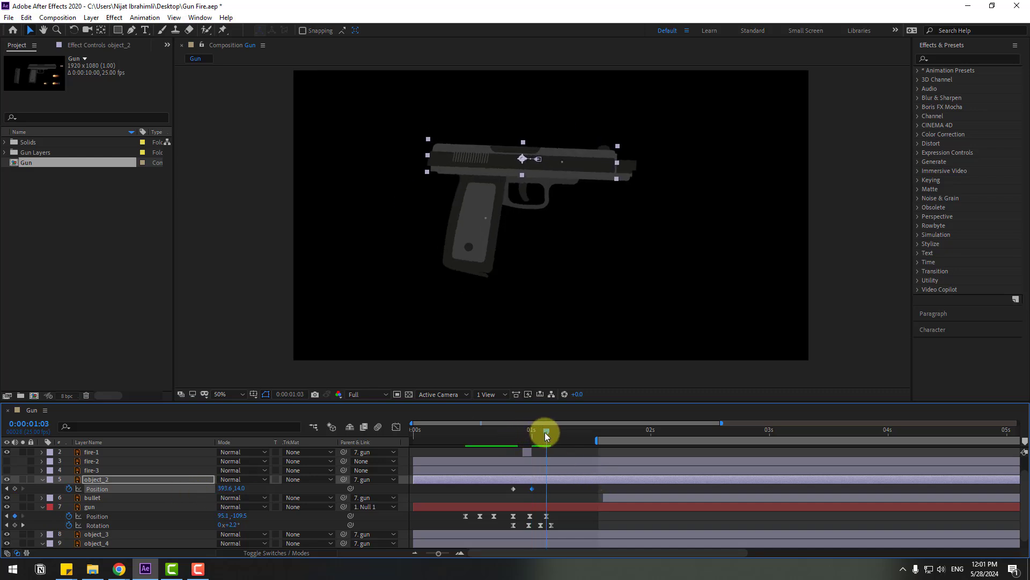
{"action": "left_click", "coordinate": [514, 489]}
{"action": "key", "text": "ctrl+c"}
{"action": "key", "text": "ctrl+v"}
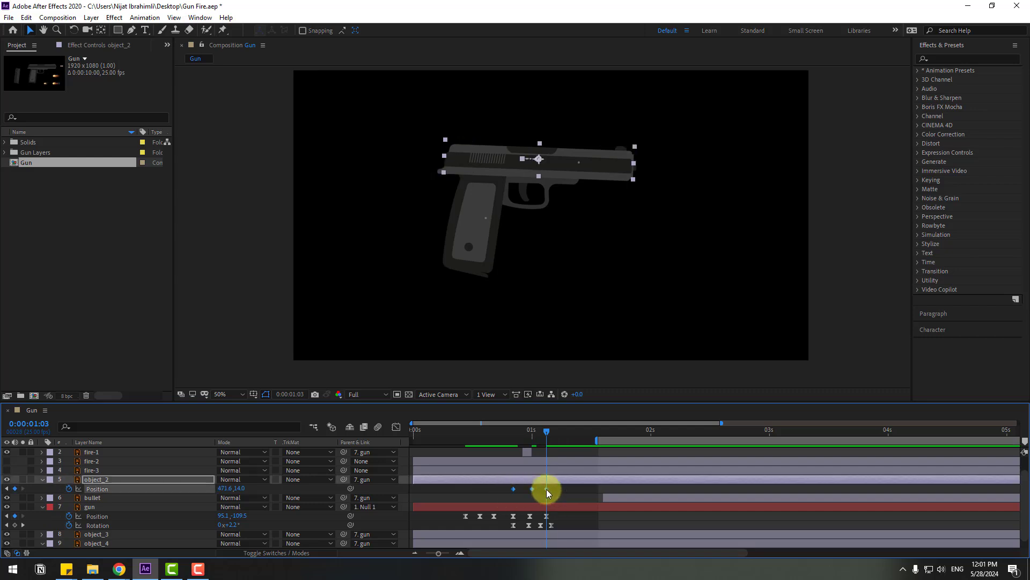
{"action": "right_click", "coordinate": [546, 488]}
{"action": "mouse_move", "coordinate": [591, 482]}
{"action": "left_click", "coordinate": [703, 409]}
Start the work area at about 0:00:00:15 and turn on the transparency grid
{"action": "mouse_move", "coordinate": [480, 440]}
{"action": "left_mouse_down"}
{"action": "mouse_move", "coordinate": [556, 434]}
{"action": "mouse_move", "coordinate": [483, 441]}
{"action": "left_mouse_up"}
{"action": "left_click", "coordinate": [408, 394]}
Shift the bullet layer earlier so it starts at 0:00:00:22, and preview the ejection together with the recoil
{"action": "left_click", "coordinate": [91, 497]}
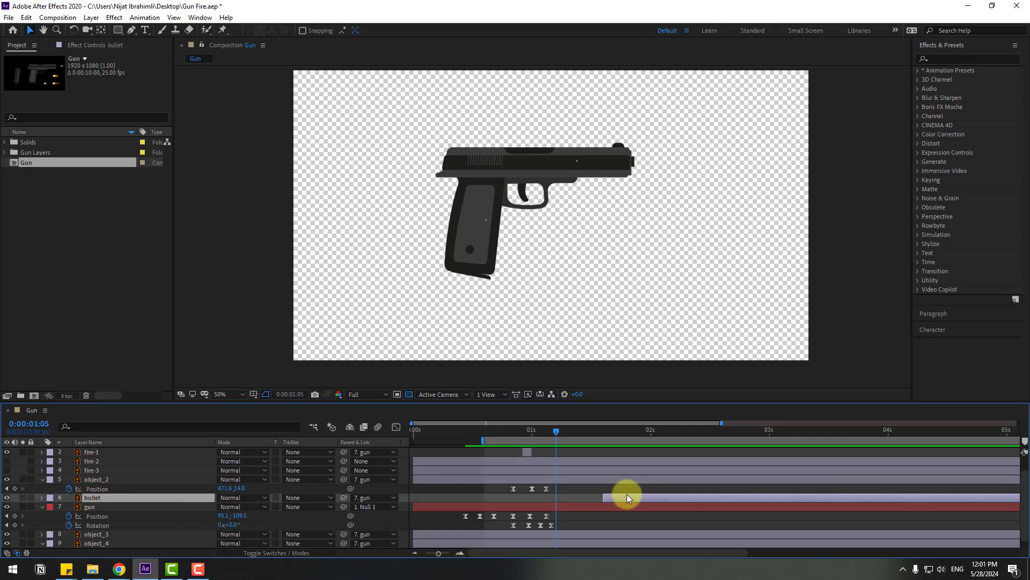
{"action": "left_click_drag", "start_coordinate": [627, 494], "coordinate": [536, 497]}
{"action": "left_click", "coordinate": [518, 430]}
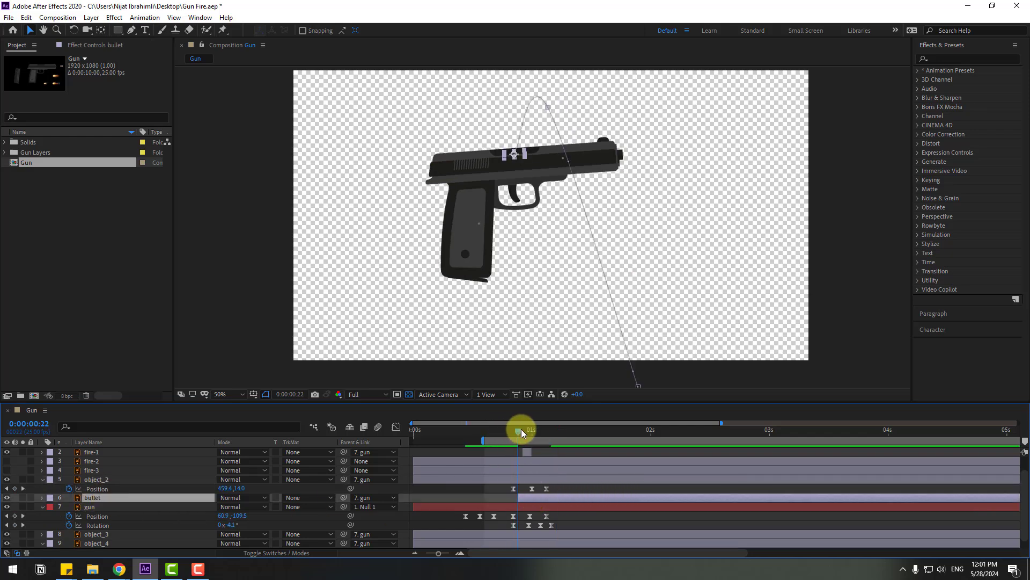
{"action": "left_click_drag", "start_coordinate": [521, 432], "coordinate": [546, 430]}
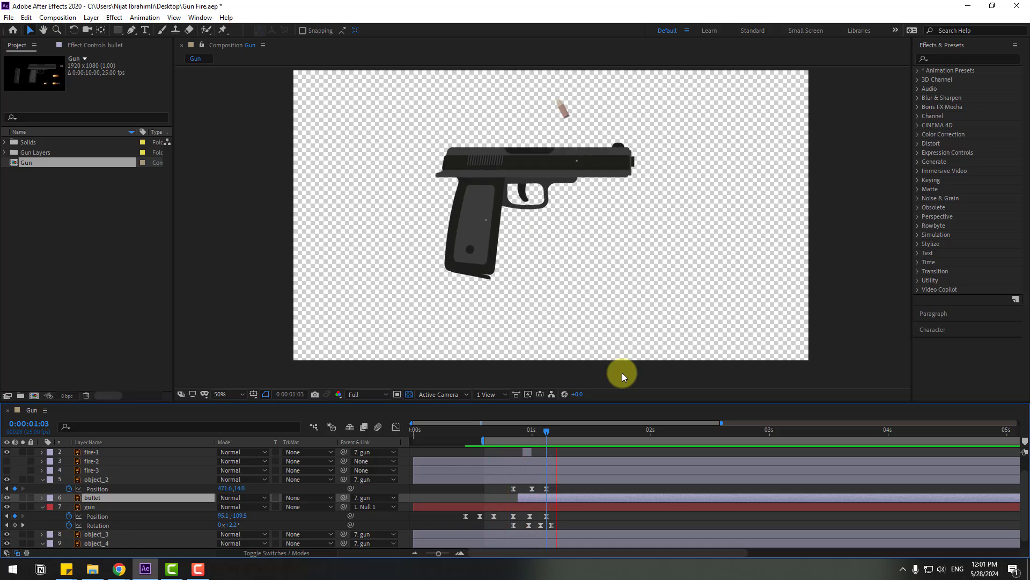
{"action": "key", "text": "space"}
{"action": "key", "text": "space"}
{"action": "key", "text": "space"}
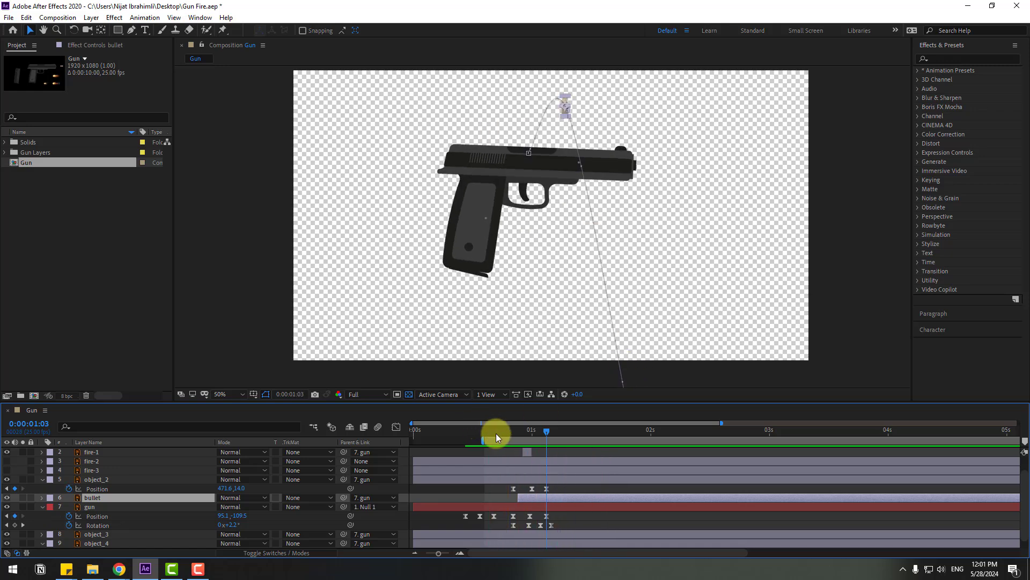
Stretch object_2's Position keyframes so the last one falls at about 0:00:01:05, and preview the slide motion
{"action": "left_click", "coordinate": [503, 432]}
{"action": "mouse_move", "coordinate": [554, 487]}
{"action": "left_mouse_down"}
{"action": "mouse_move", "coordinate": [511, 497]}
{"action": "mouse_move", "coordinate": [557, 491]}
{"action": "left_mouse_up"}
{"action": "key", "text": "space"}
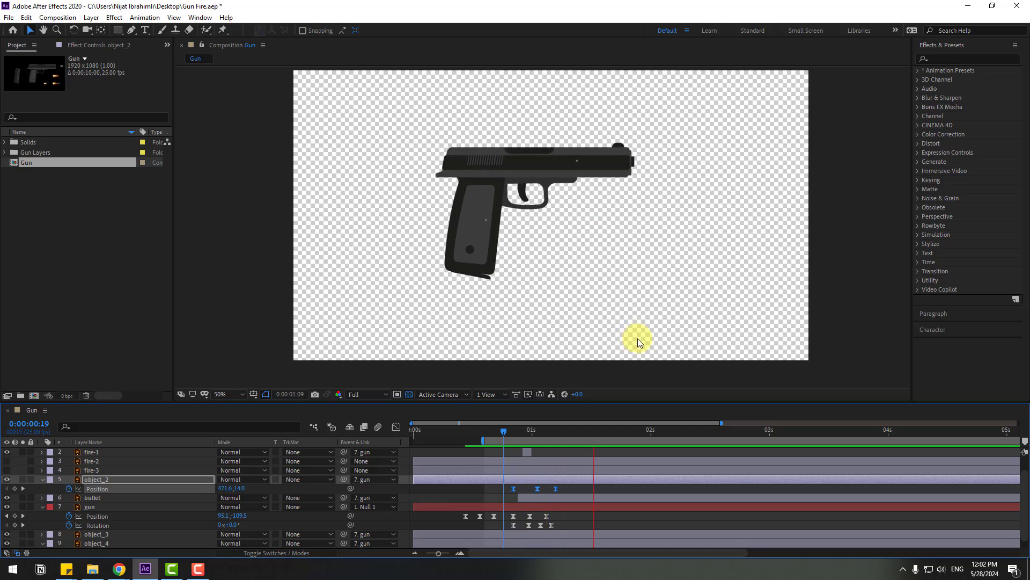
{"action": "key", "text": "space"}
Move the anchor point of the object_3 trigger layer to the trigger's upper end while the layer is soloed, and unsolo it
{"action": "scroll", "coordinate": [134, 486], "scroll_direction": "down", "scroll_amount": 1}
{"action": "left_click", "coordinate": [104, 525]}
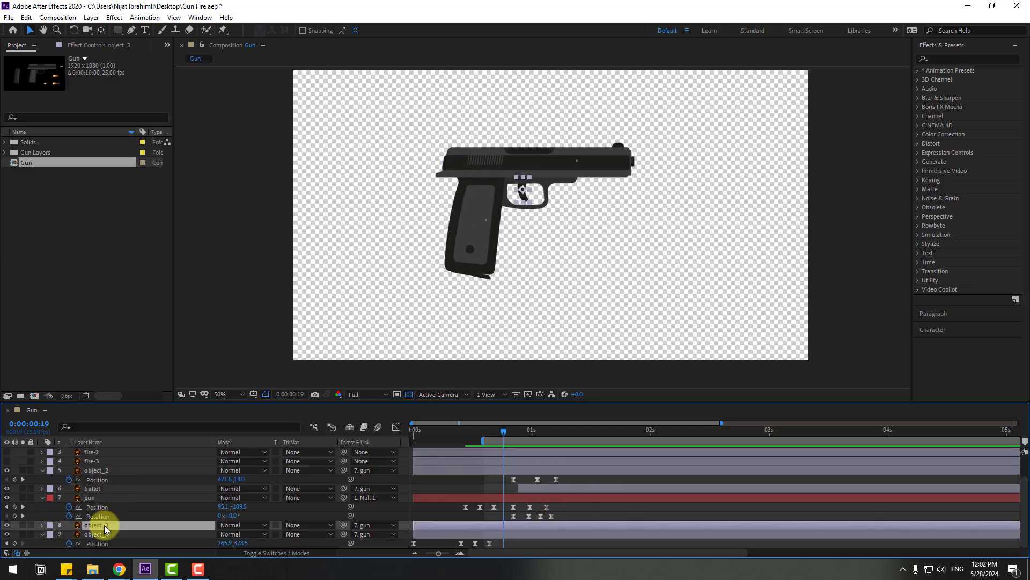
{"action": "left_click", "coordinate": [23, 525]}
{"action": "scroll", "coordinate": [524, 266], "scroll_direction": "up", "scroll_amount": 4}
{"action": "left_click_drag", "start_coordinate": [445, 149], "coordinate": [507, 295]}
{"action": "scroll", "coordinate": [489, 275], "scroll_direction": "up", "scroll_amount": 1}
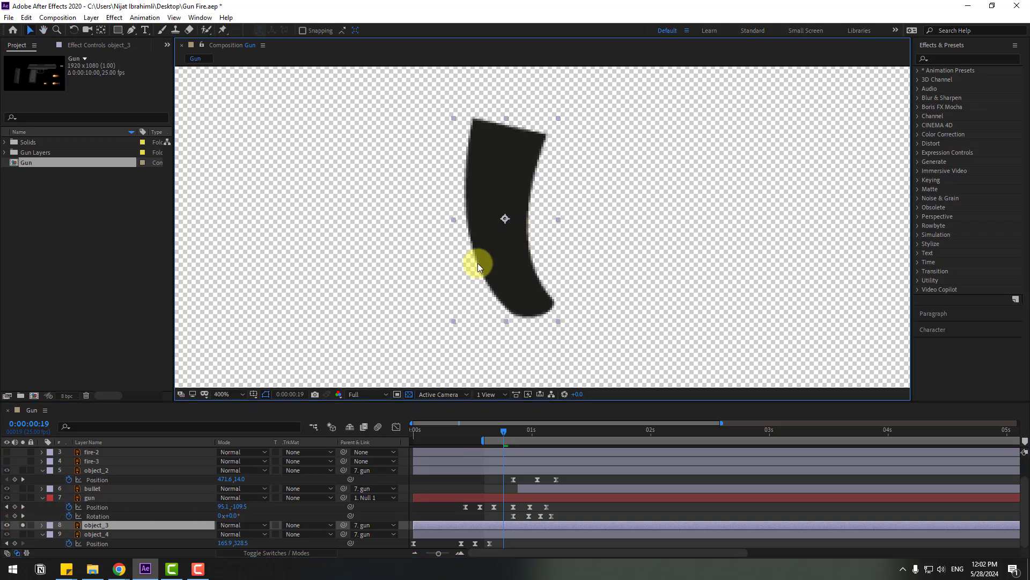
{"action": "left_click", "coordinate": [101, 30]}
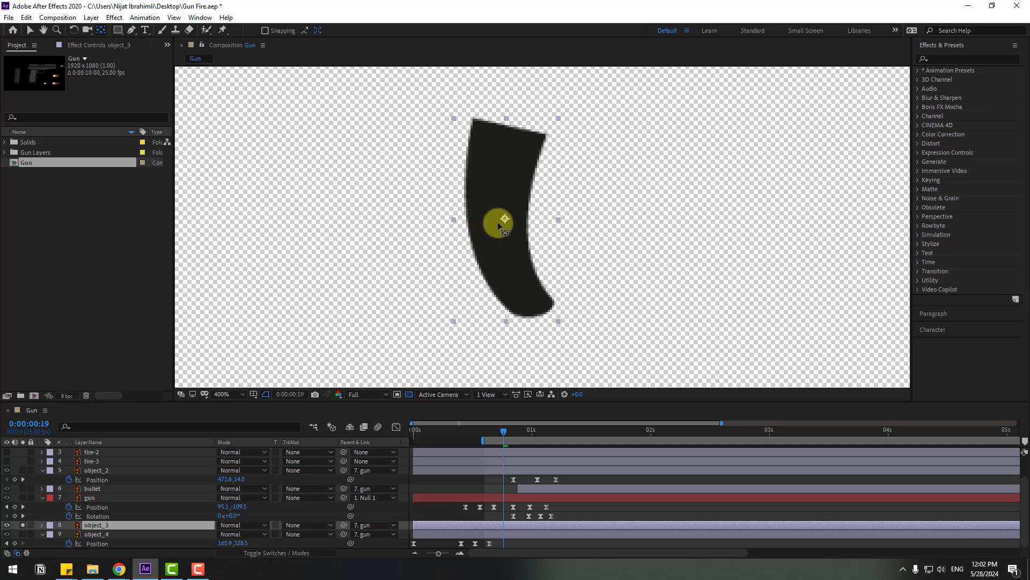
{"action": "left_click_drag", "start_coordinate": [505, 218], "coordinate": [504, 133]}
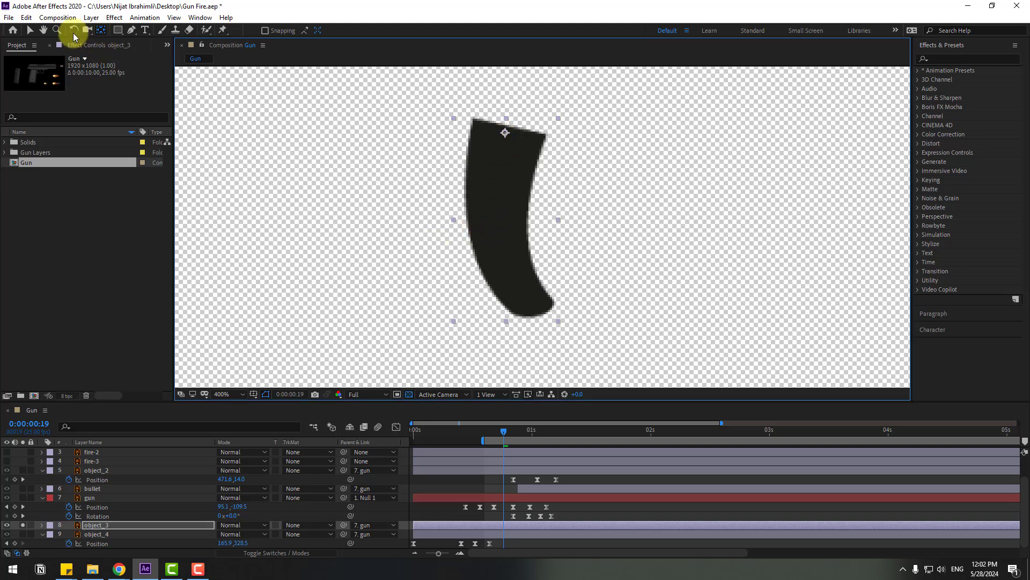
{"action": "left_click", "coordinate": [30, 30]}
{"action": "left_click", "coordinate": [23, 525]}
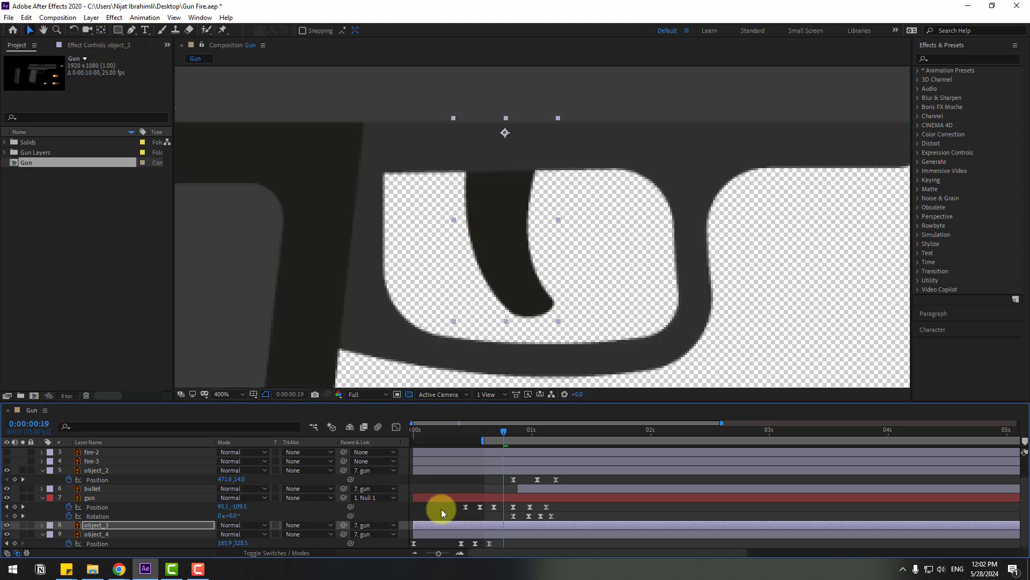
Keyframe object_3's Rotation at 0° at 0:00:00:18 and at 34° at 0:00:00:23
{"action": "mouse_move", "coordinate": [511, 430]}
{"action": "left_mouse_down"}
{"action": "mouse_move", "coordinate": [523, 436]}
{"action": "mouse_move", "coordinate": [499, 429]}
{"action": "left_mouse_up"}
{"action": "key", "text": "r"}
{"action": "key", "text": "comma"}
{"action": "key", "text": "comma"}
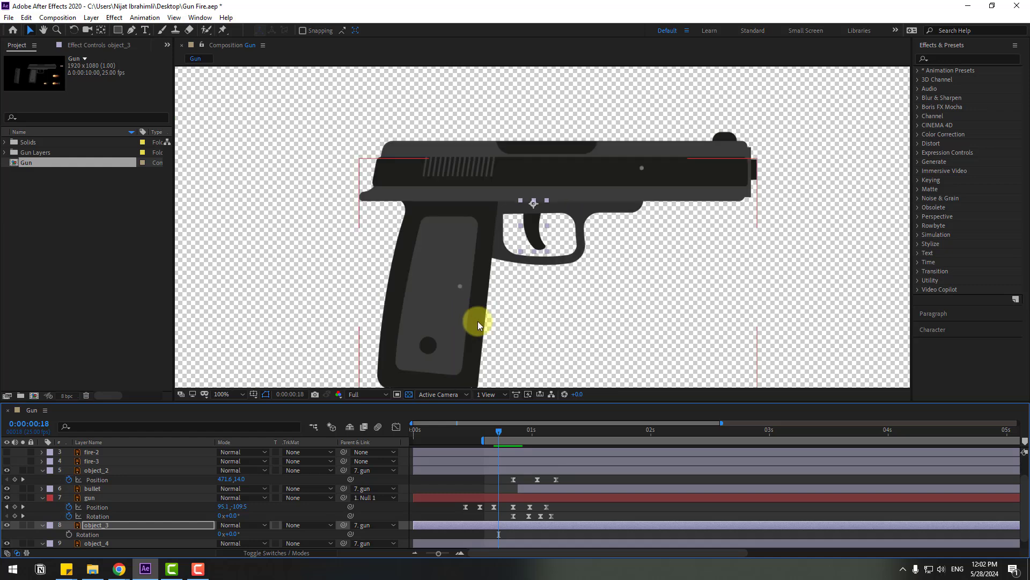
{"action": "left_click", "coordinate": [69, 534]}
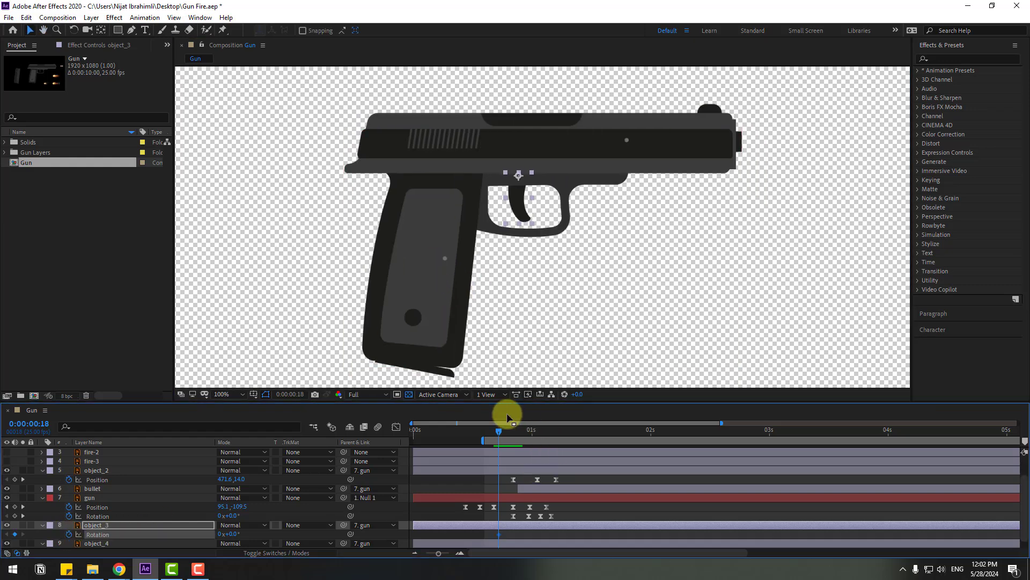
{"action": "left_click_drag", "start_coordinate": [505, 432], "coordinate": [523, 432]}
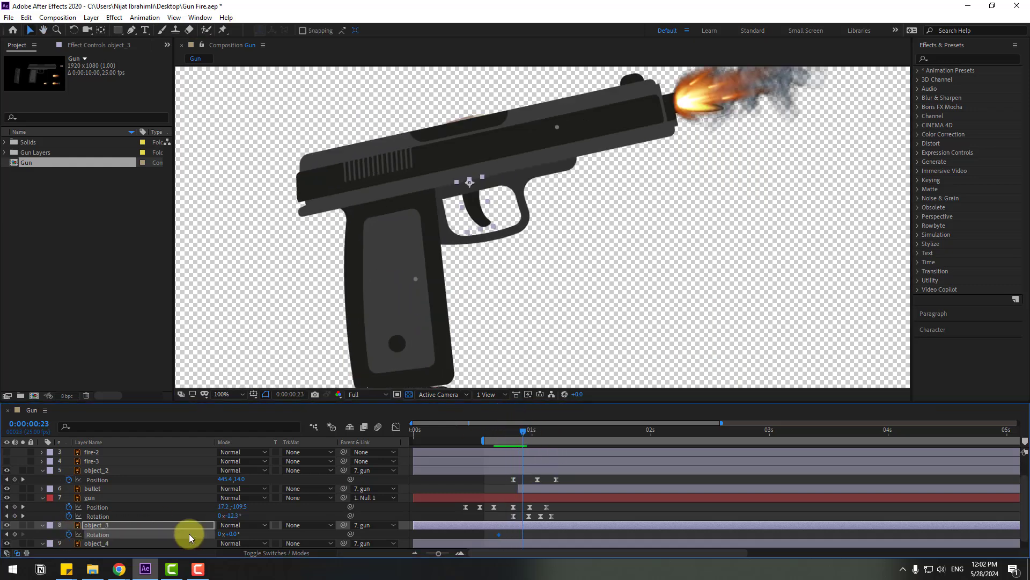
{"action": "left_click_drag", "start_coordinate": [234, 535], "coordinate": [253, 534]}
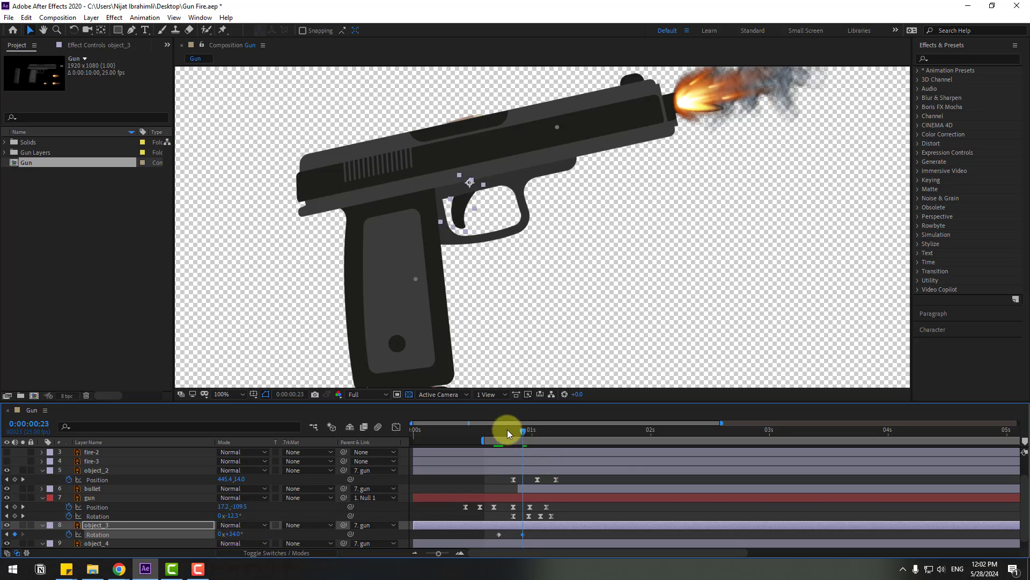
Add object_3 Rotation keyframes of -7° at 0:00:01:02 and 0° at 0:00:01:05
{"action": "left_click_drag", "start_coordinate": [528, 429], "coordinate": [541, 433]}
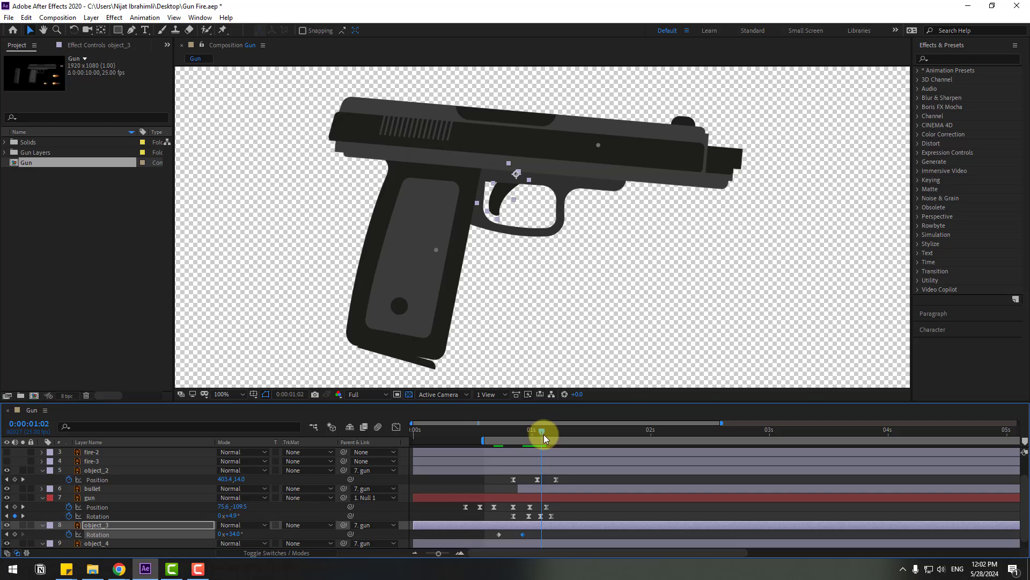
{"action": "left_click_drag", "start_coordinate": [237, 534], "coordinate": [213, 533]}
{"action": "left_click_drag", "start_coordinate": [545, 429], "coordinate": [557, 432]}
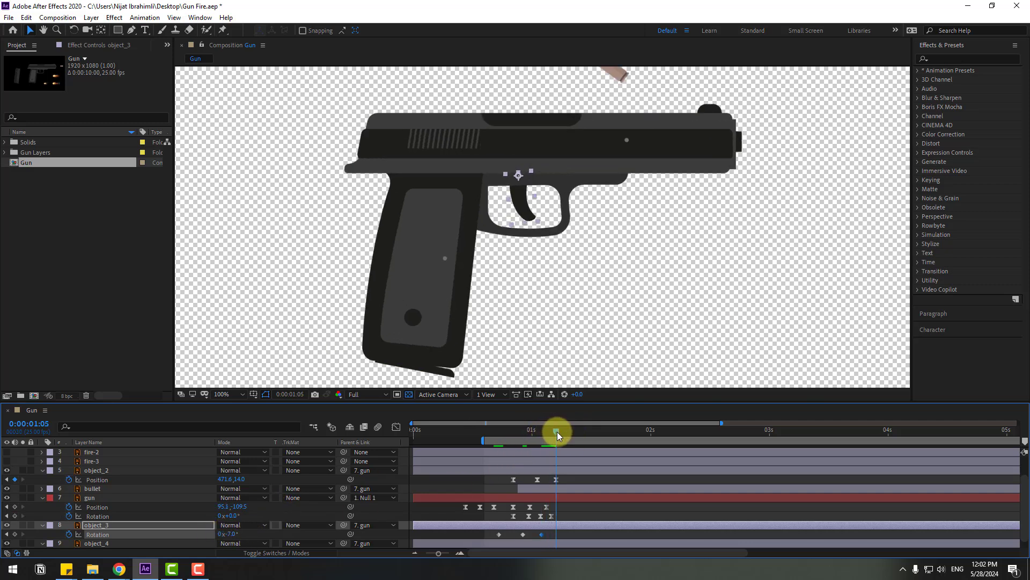
{"action": "mouse_move", "coordinate": [240, 534]}
{"action": "left_mouse_down"}
{"action": "mouse_move", "coordinate": [233, 527]}
{"action": "mouse_move", "coordinate": [253, 526]}
{"action": "left_mouse_up"}
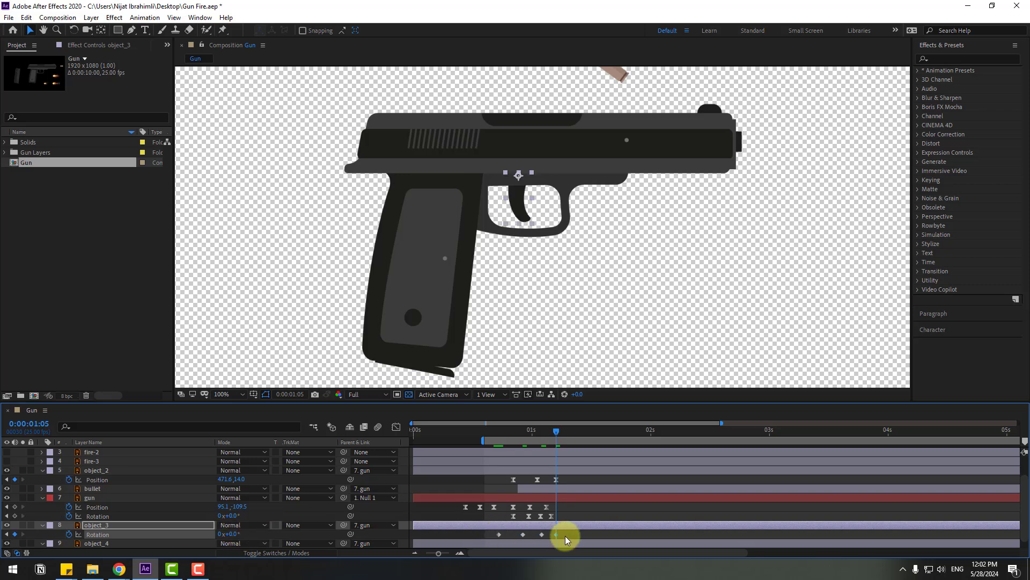
Apply Easy Ease to all four of object_3's Rotation keyframes and preview the trigger motion
{"action": "left_click_drag", "start_coordinate": [566, 532], "coordinate": [494, 537]}
{"action": "right_click", "coordinate": [500, 535]}
{"action": "mouse_move", "coordinate": [507, 530]}
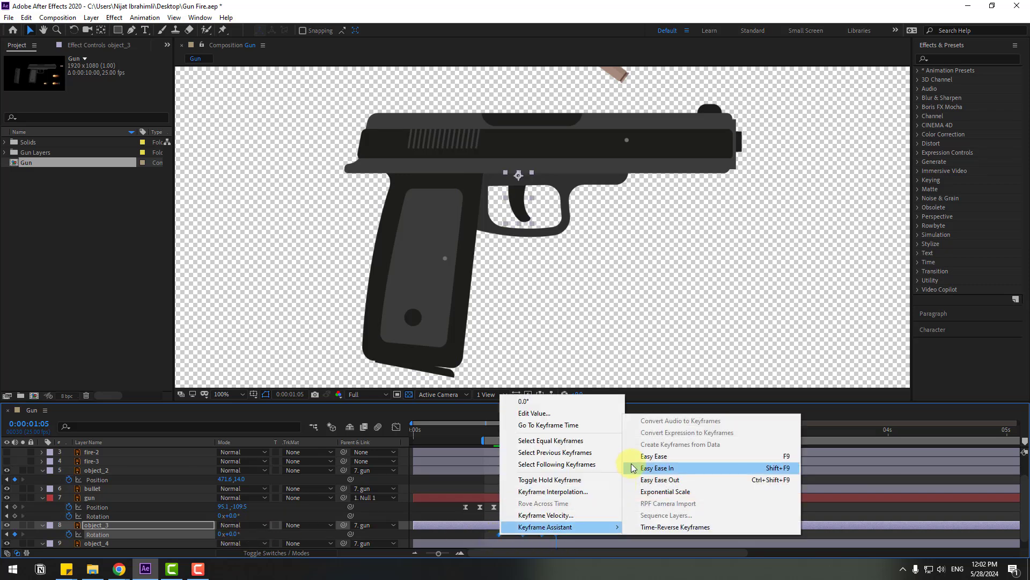
{"action": "left_click", "coordinate": [692, 456]}
{"action": "scroll", "coordinate": [687, 305], "scroll_direction": "down", "scroll_amount": 2}
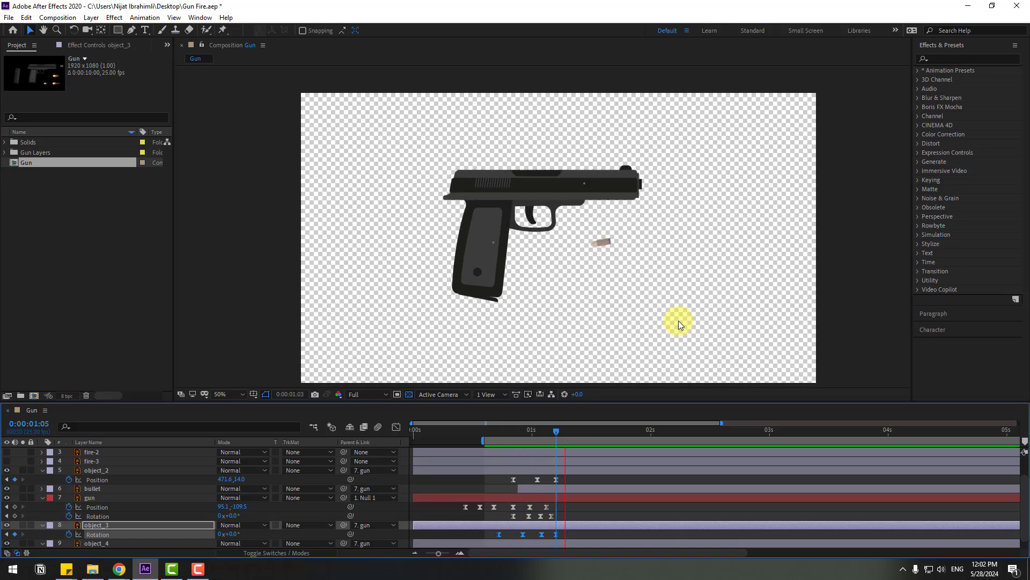